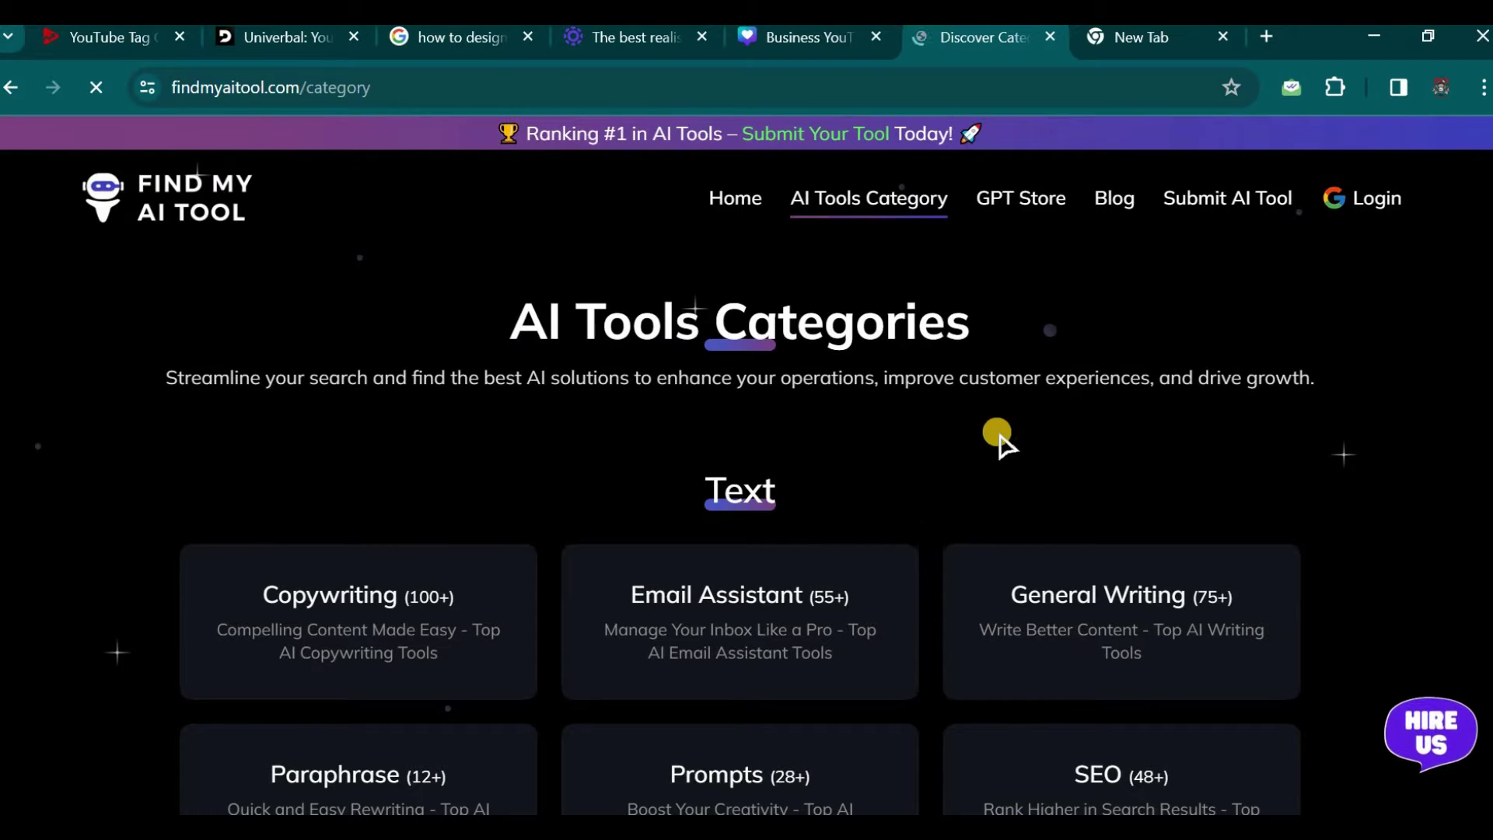
- Search Google for turboscribe.ai in the open new tab
left_click(1113, 37)
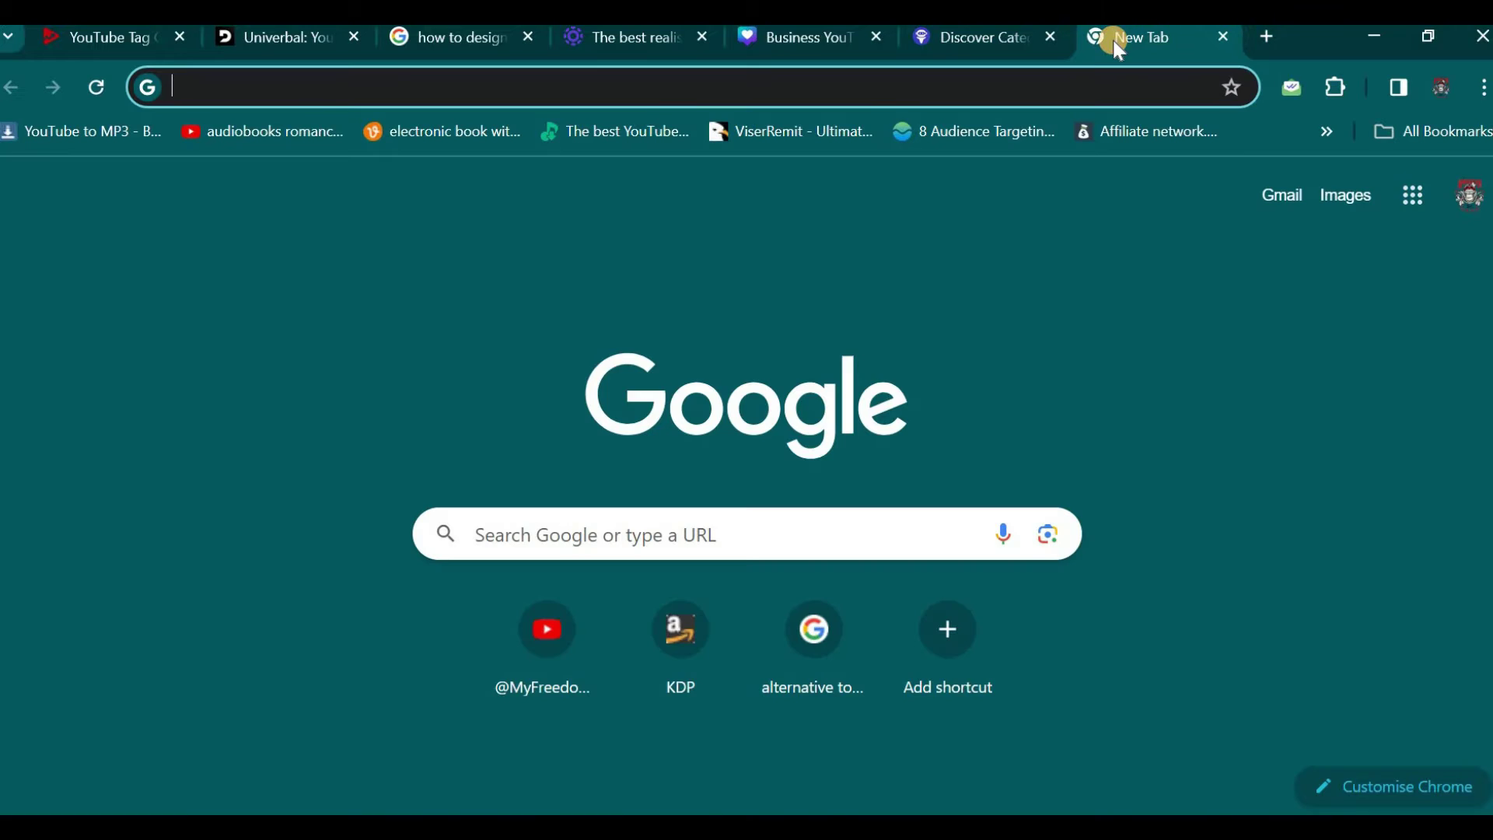
left_click(739, 91)
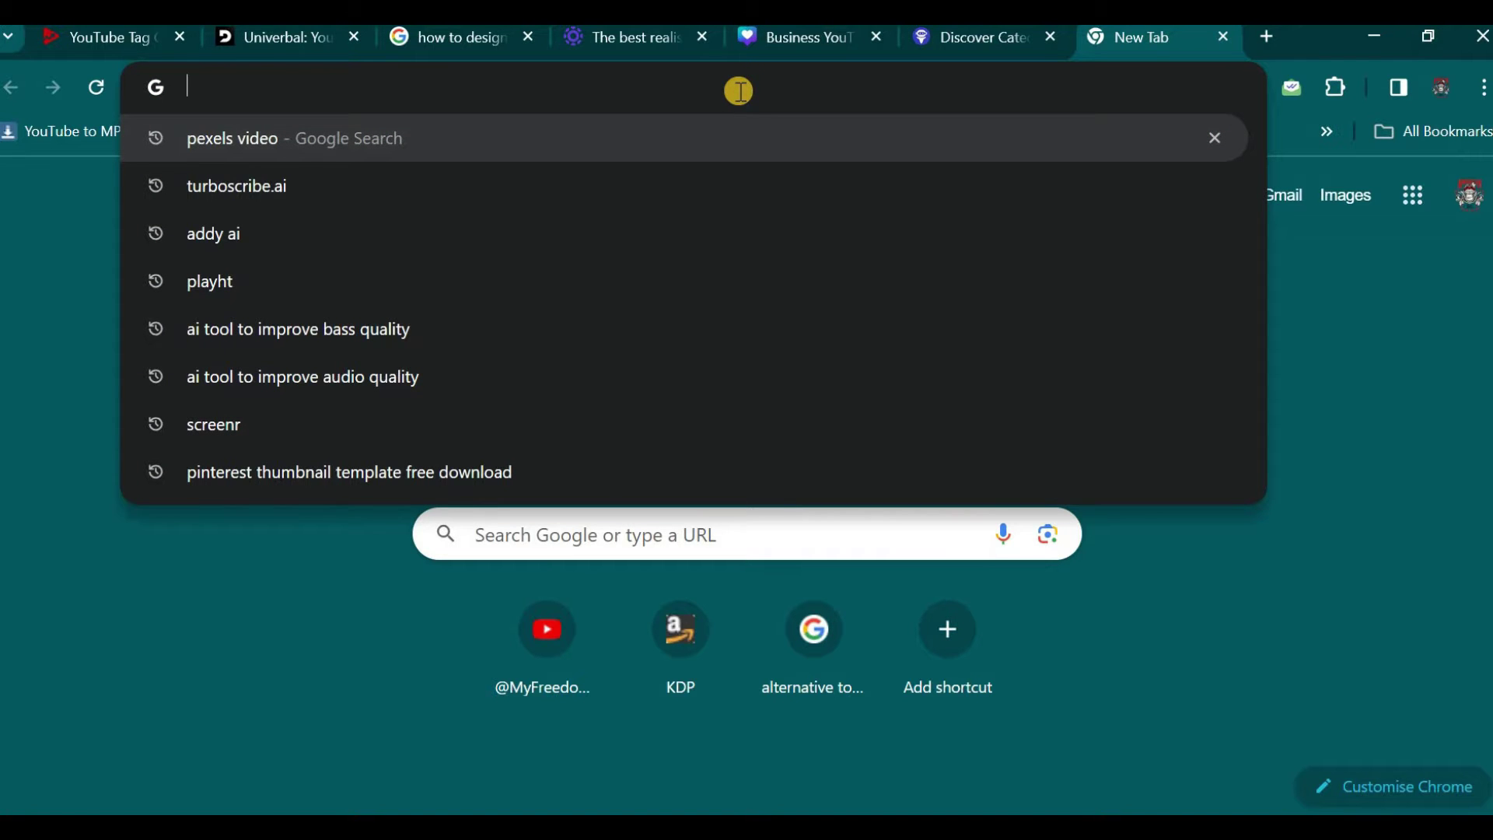
type("turboscribe.ai")
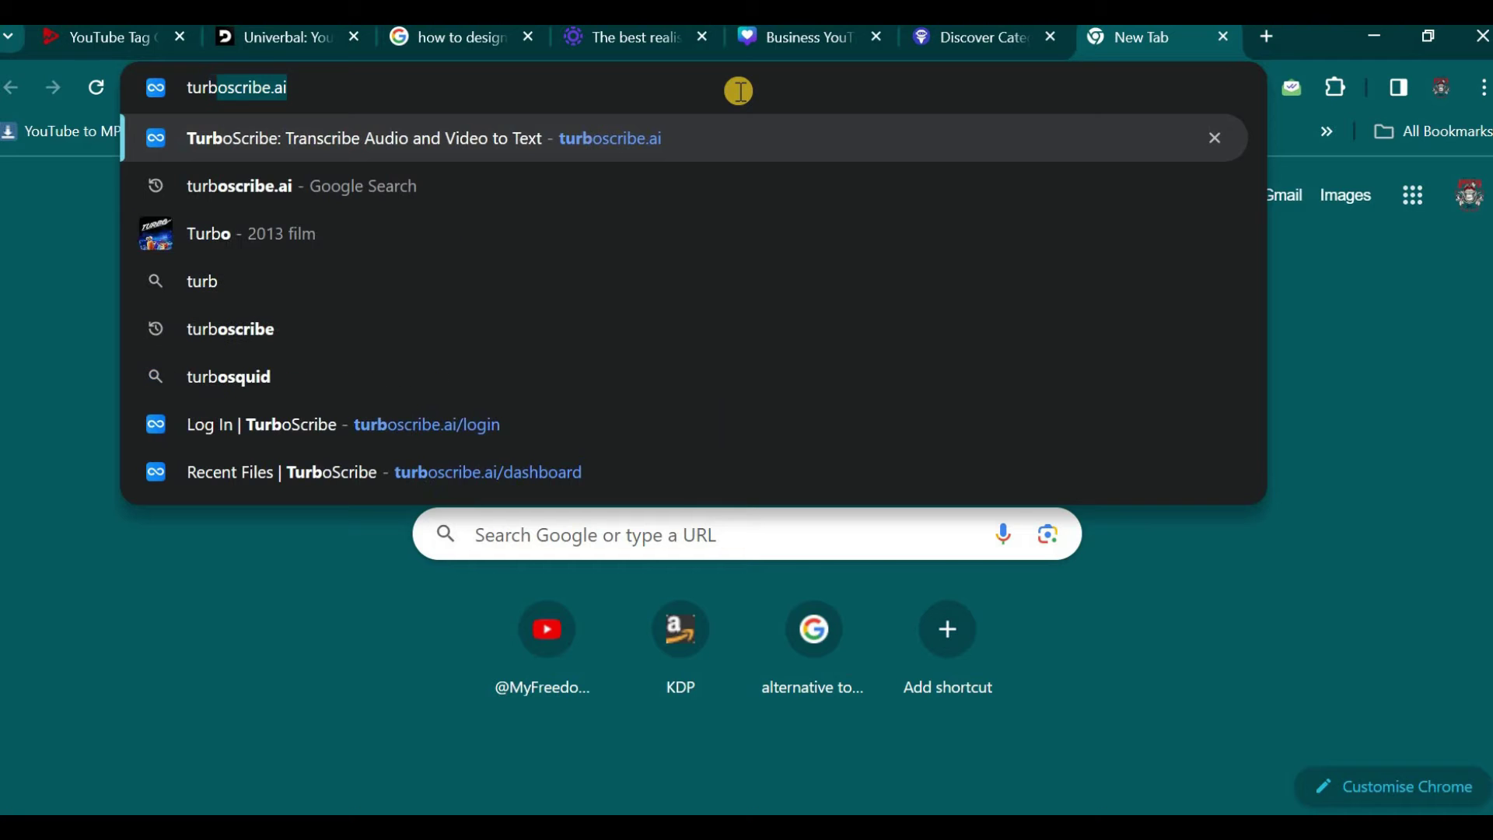
key("Down")
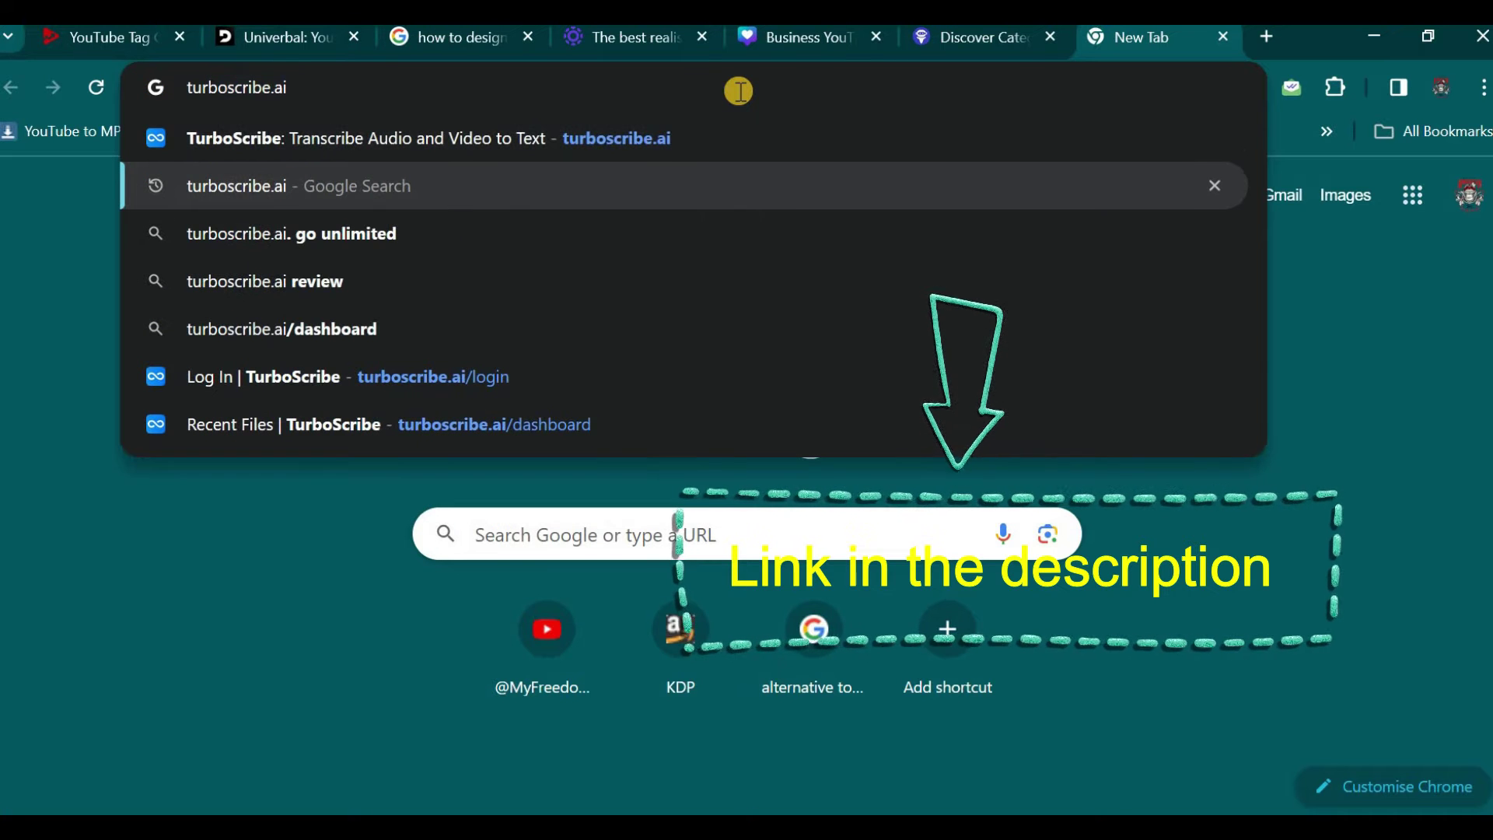
key("Return")
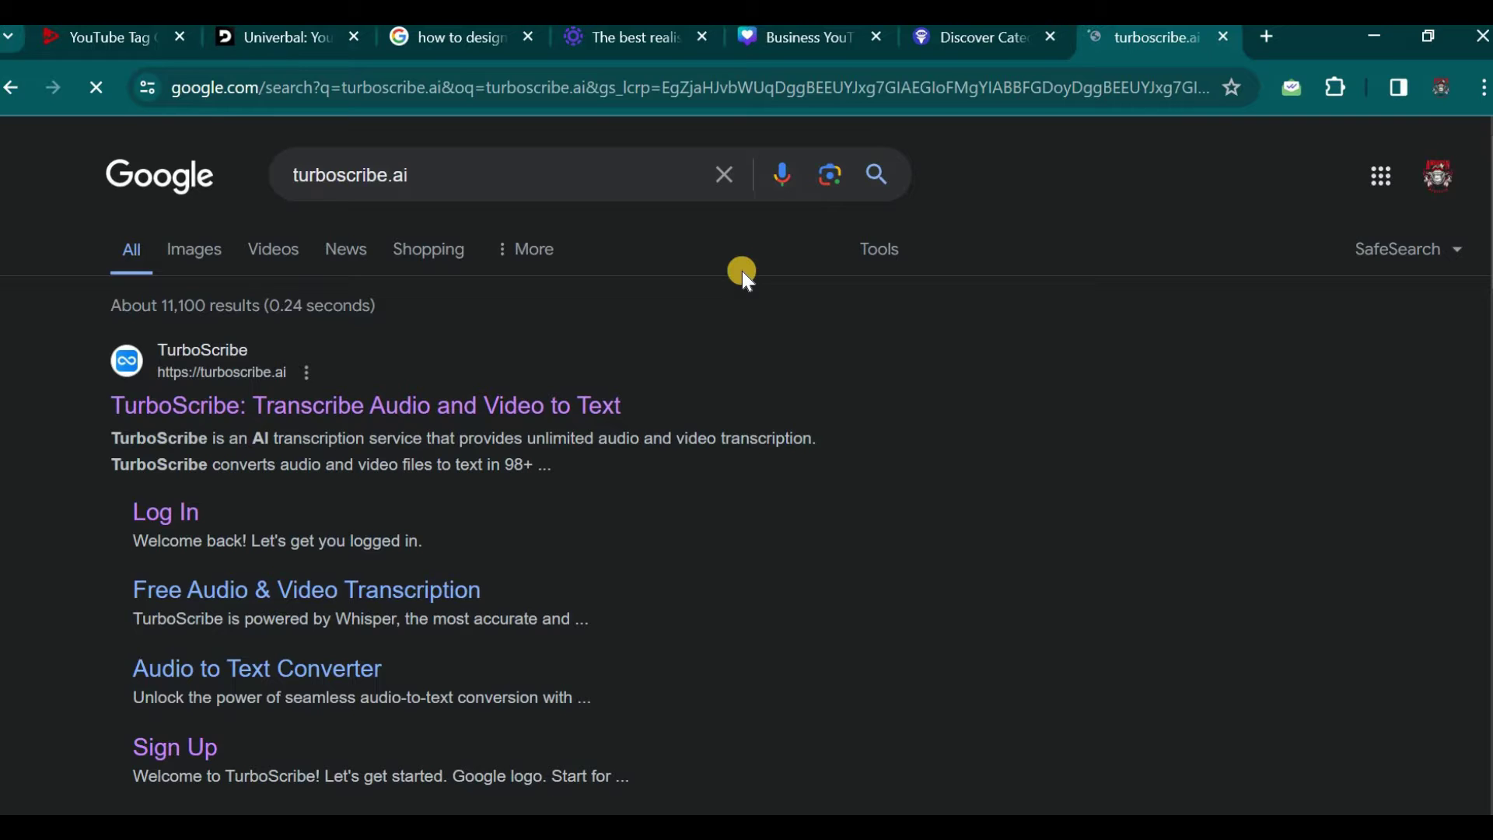
- Look through the turboscribe.ai search results and open the TurboScribe website
scroll(742, 271, "down", 1)
scroll(742, 271, "down", 1)
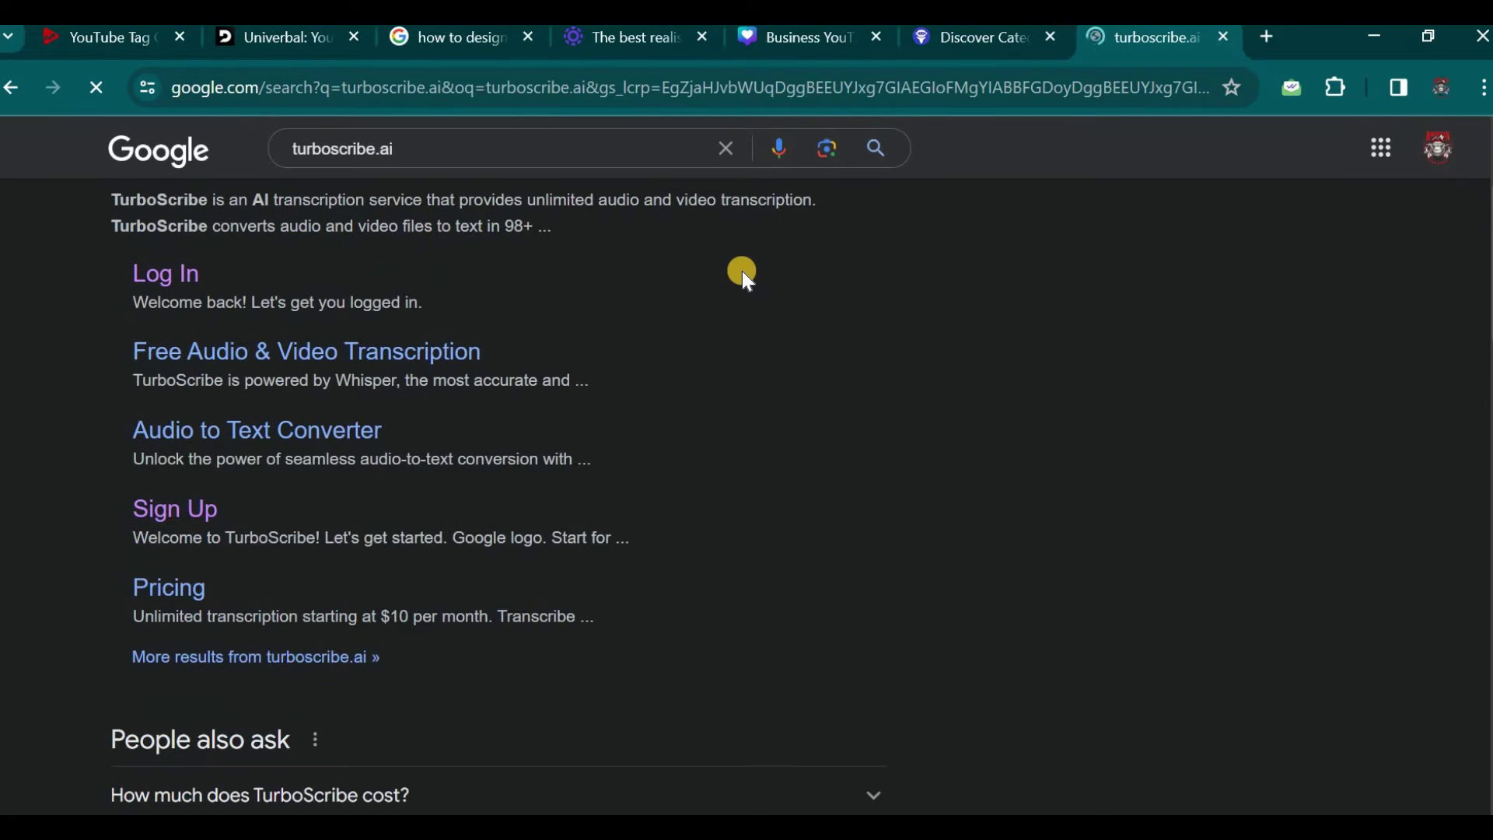
scroll(742, 270, "down", 9)
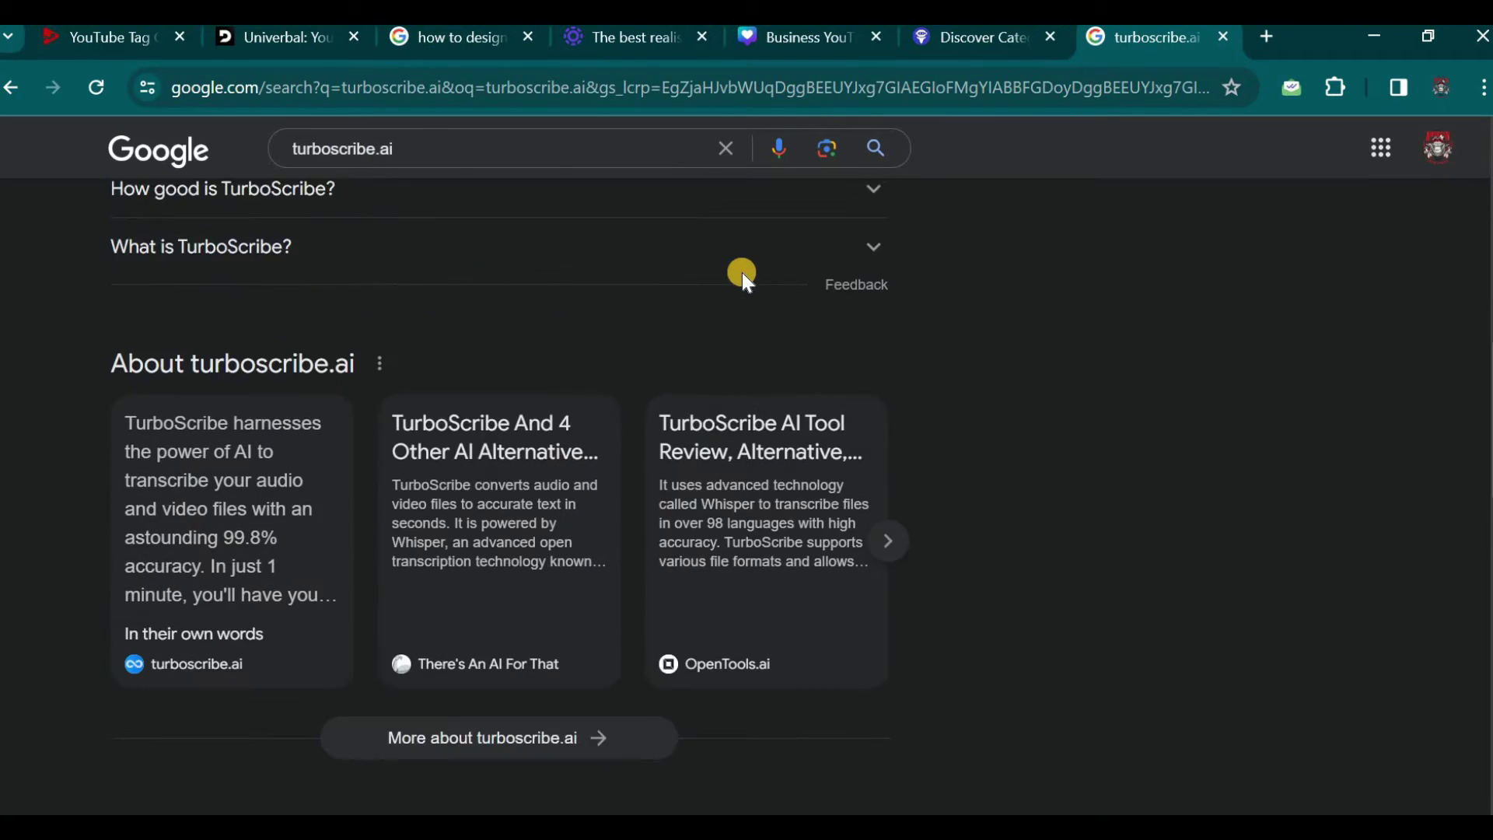
scroll(742, 272, "down", 10)
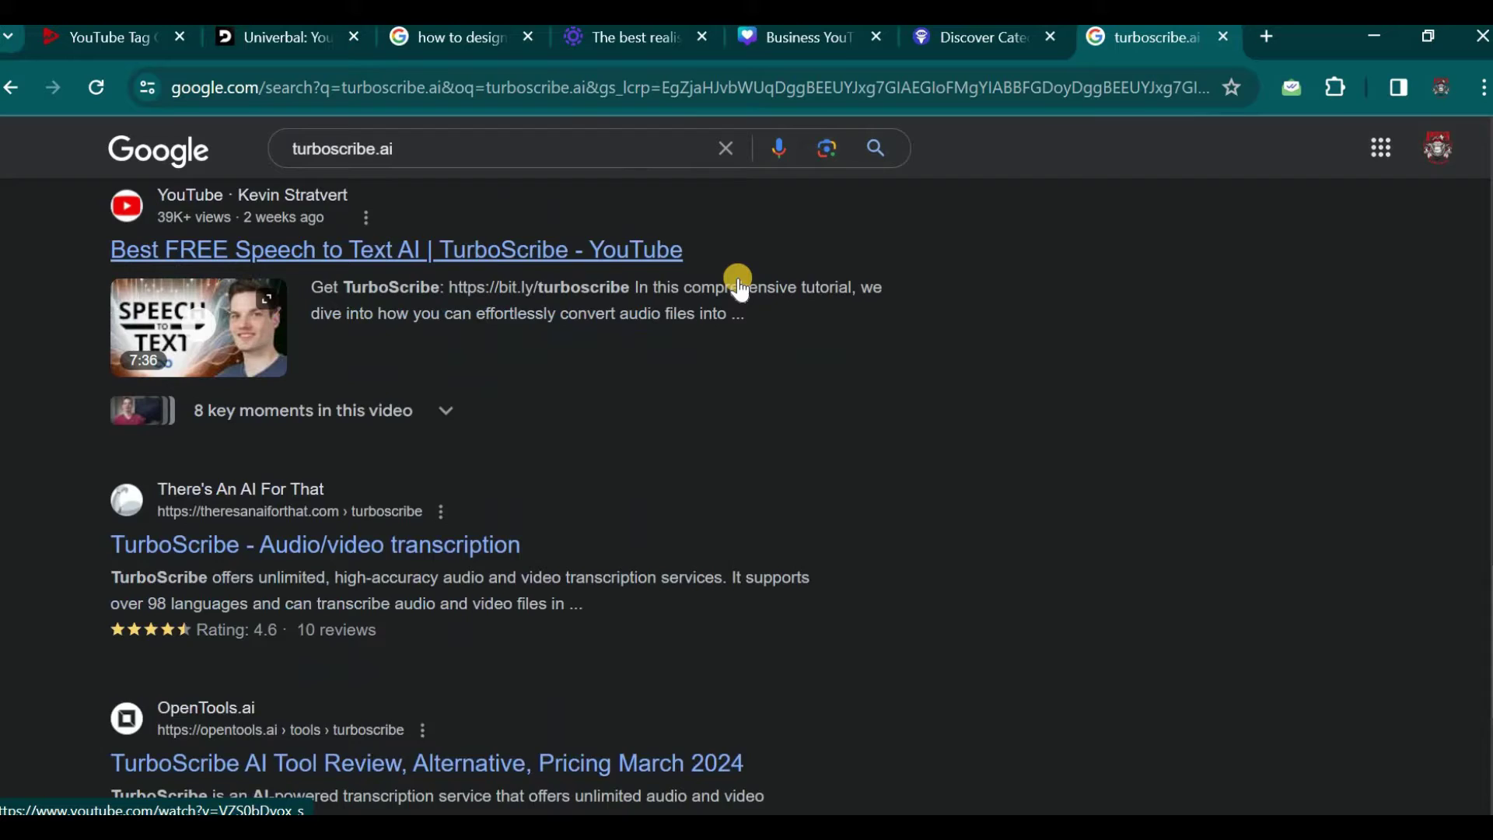
scroll(739, 288, "up", 9)
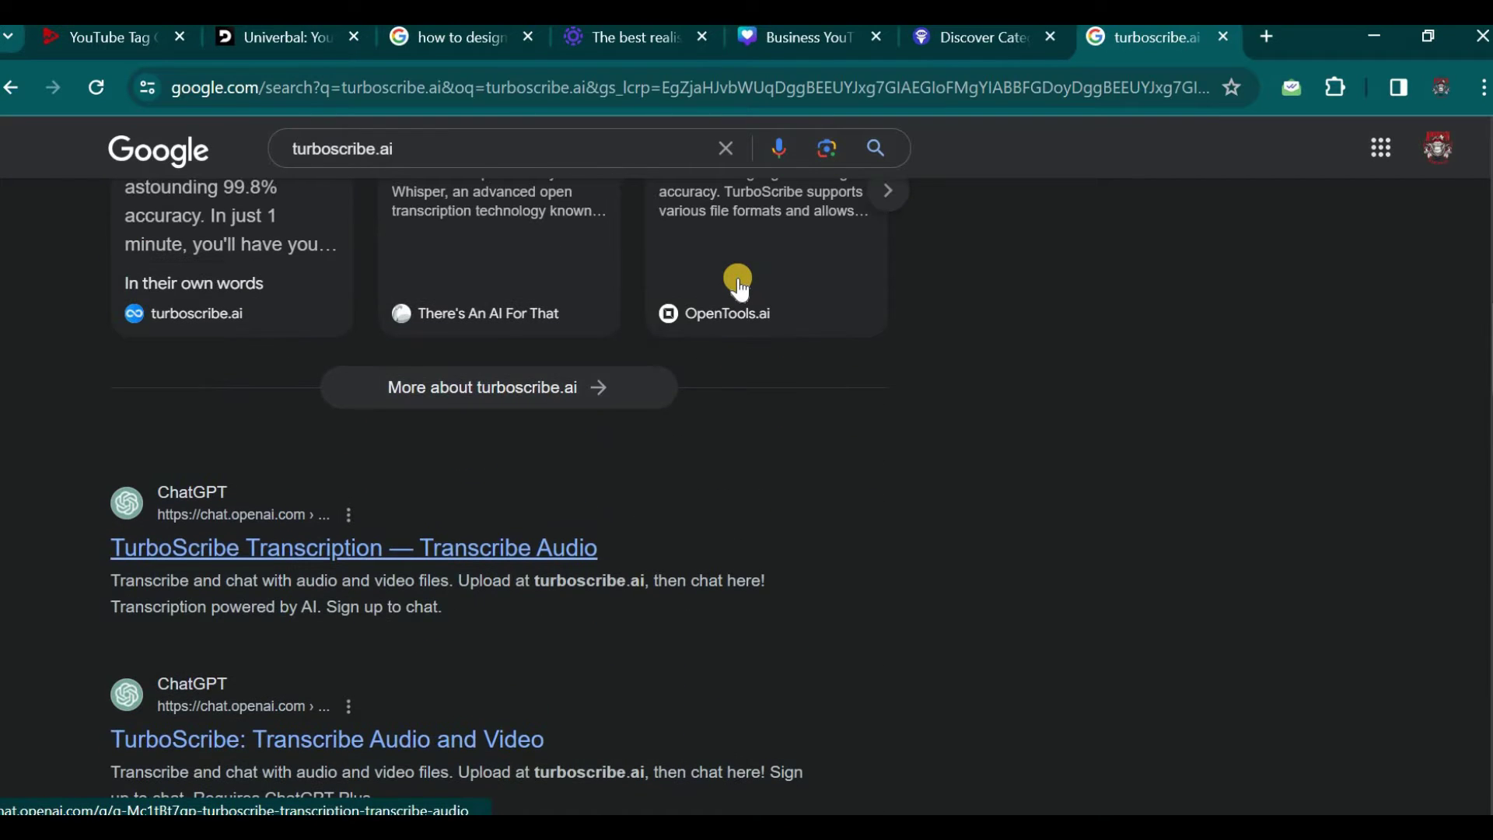
scroll(740, 288, "up", 5)
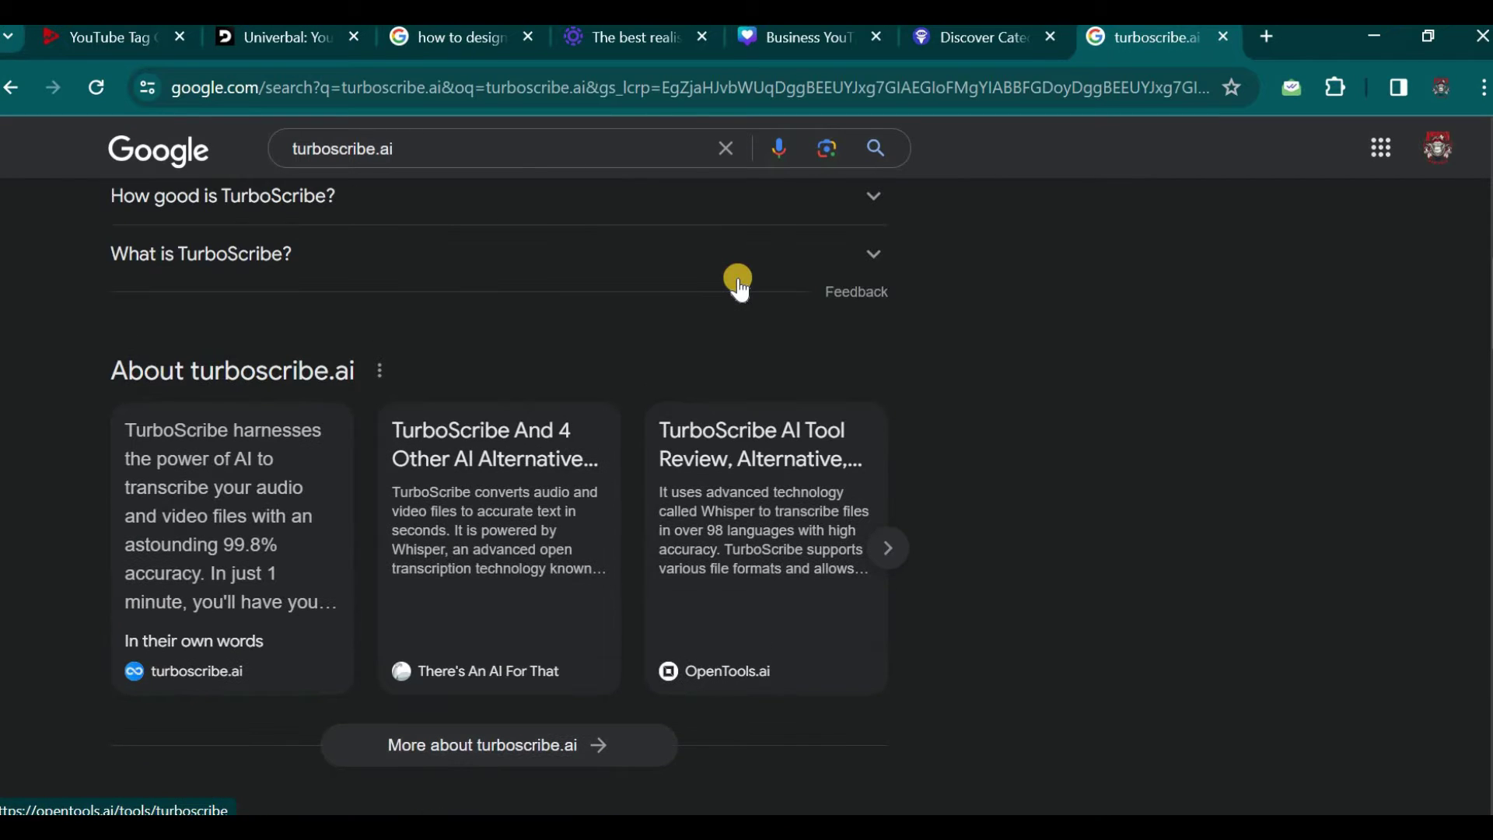
scroll(740, 288, "up", 2)
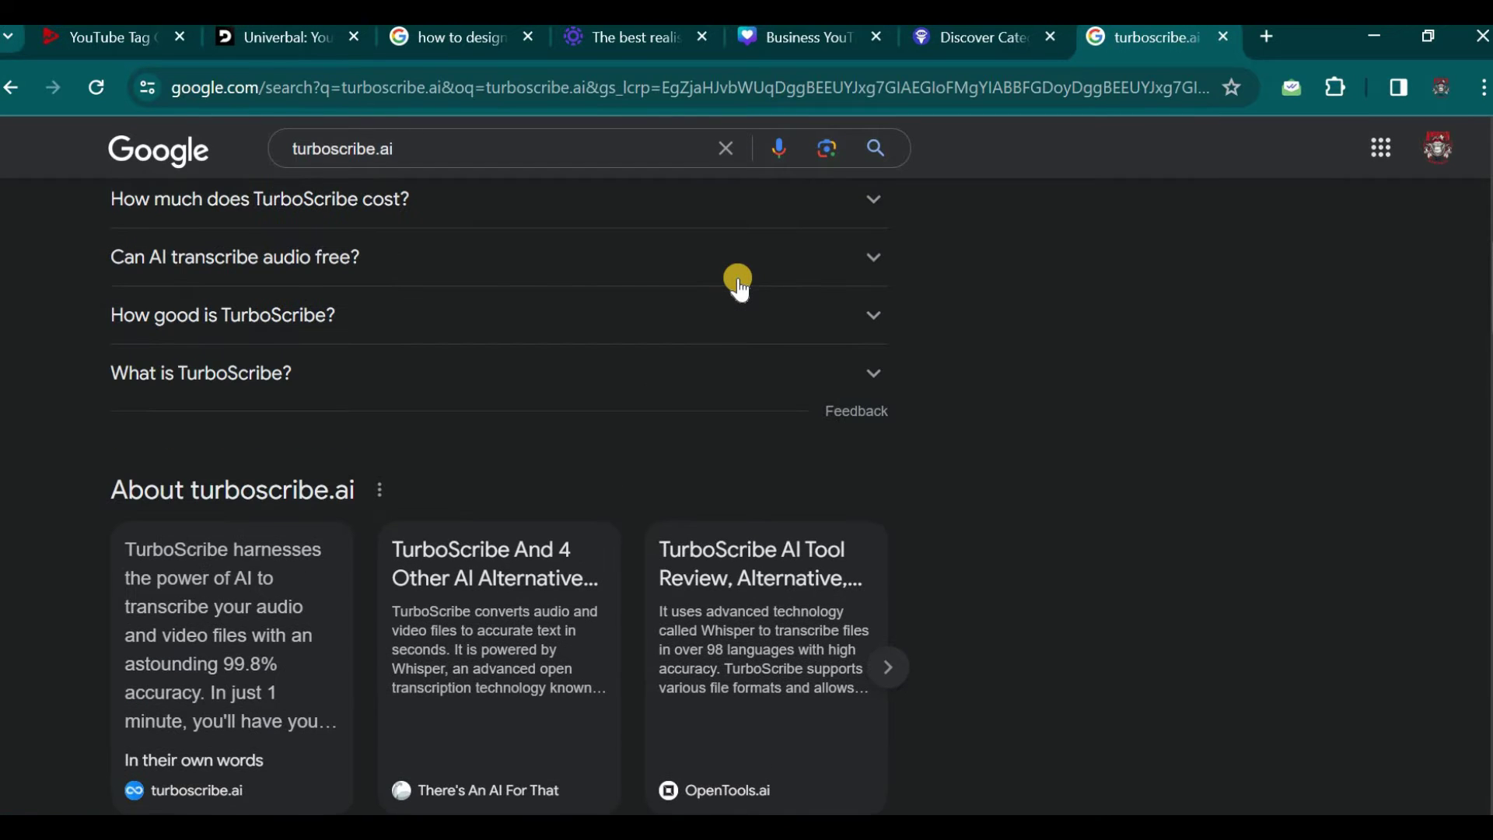
scroll(739, 282, "up", 5)
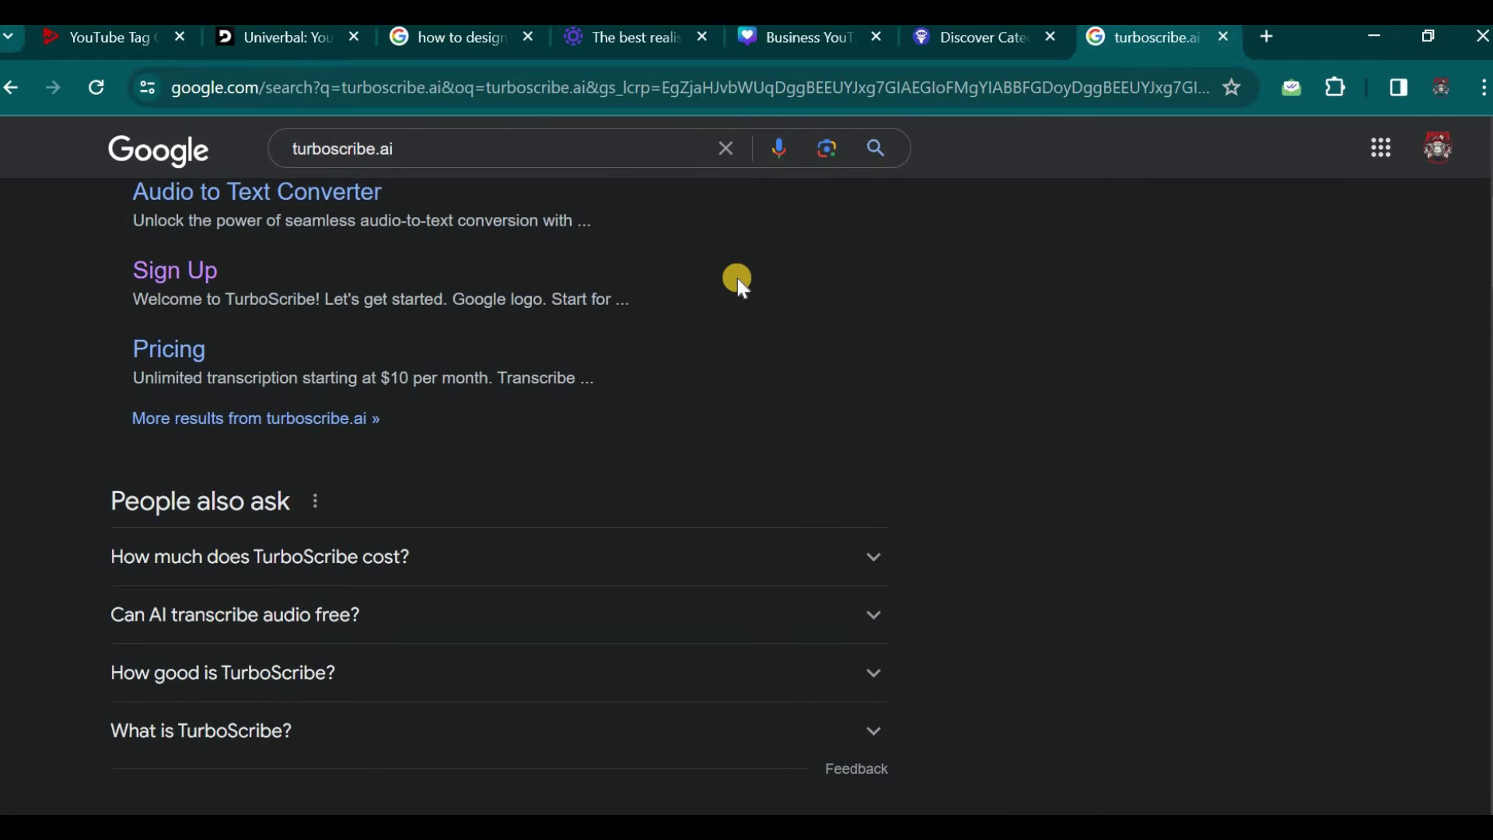
scroll(737, 278, "up", 6)
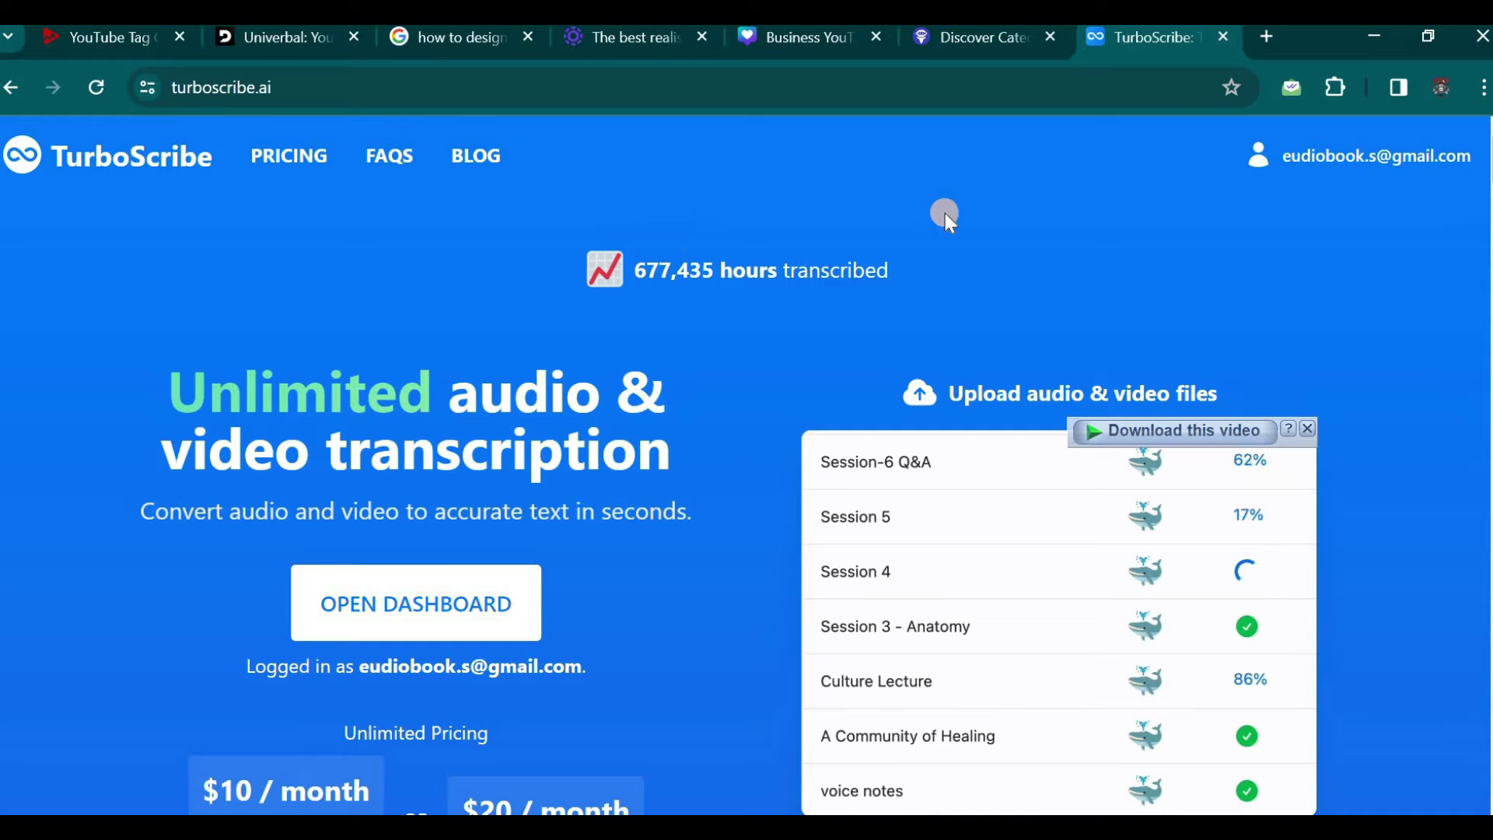
- Log out of the current TurboScribe account and open the login page
left_click(1304, 149)
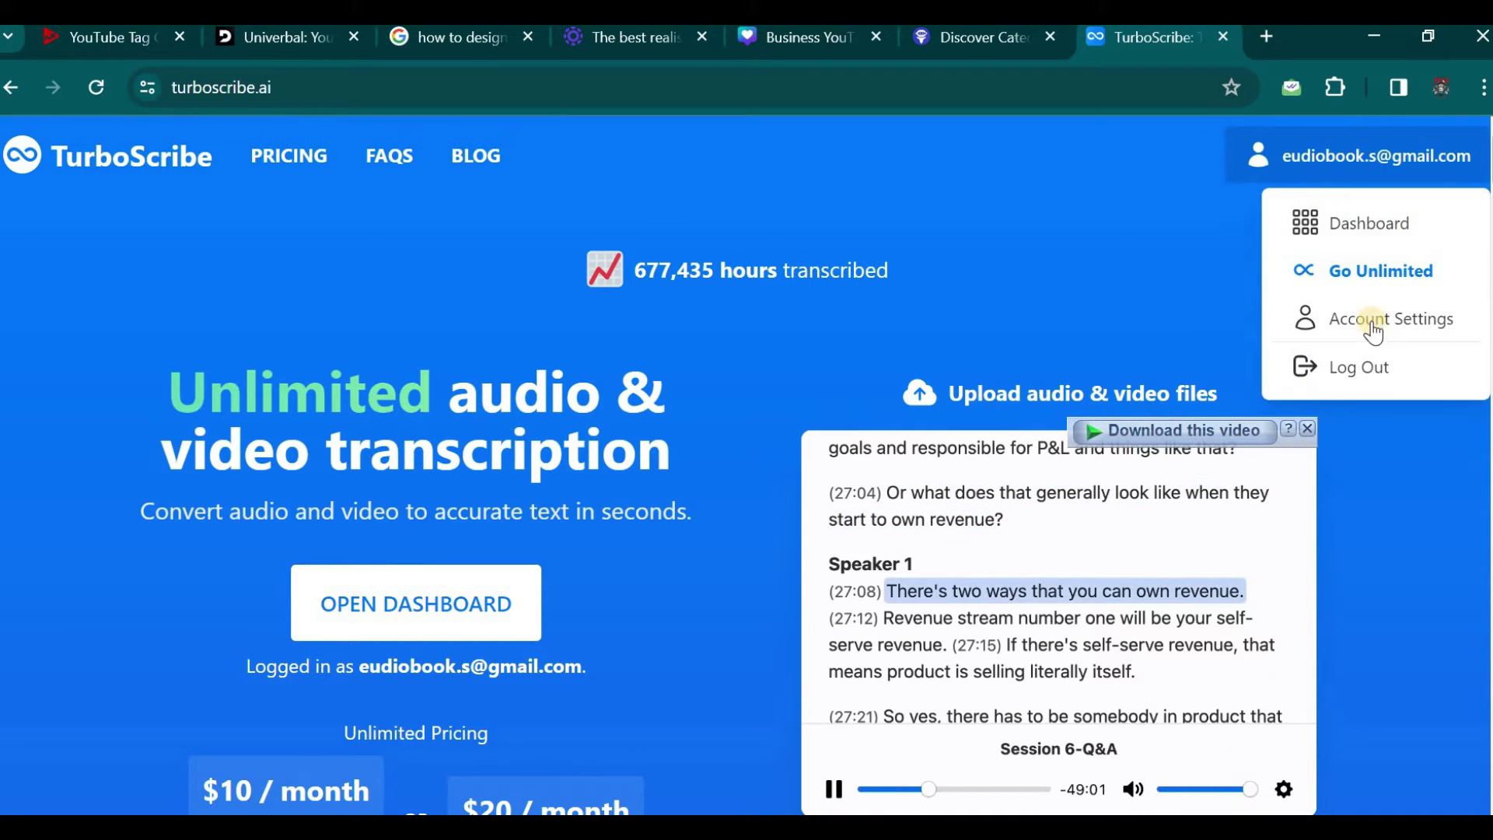
left_click(1378, 358)
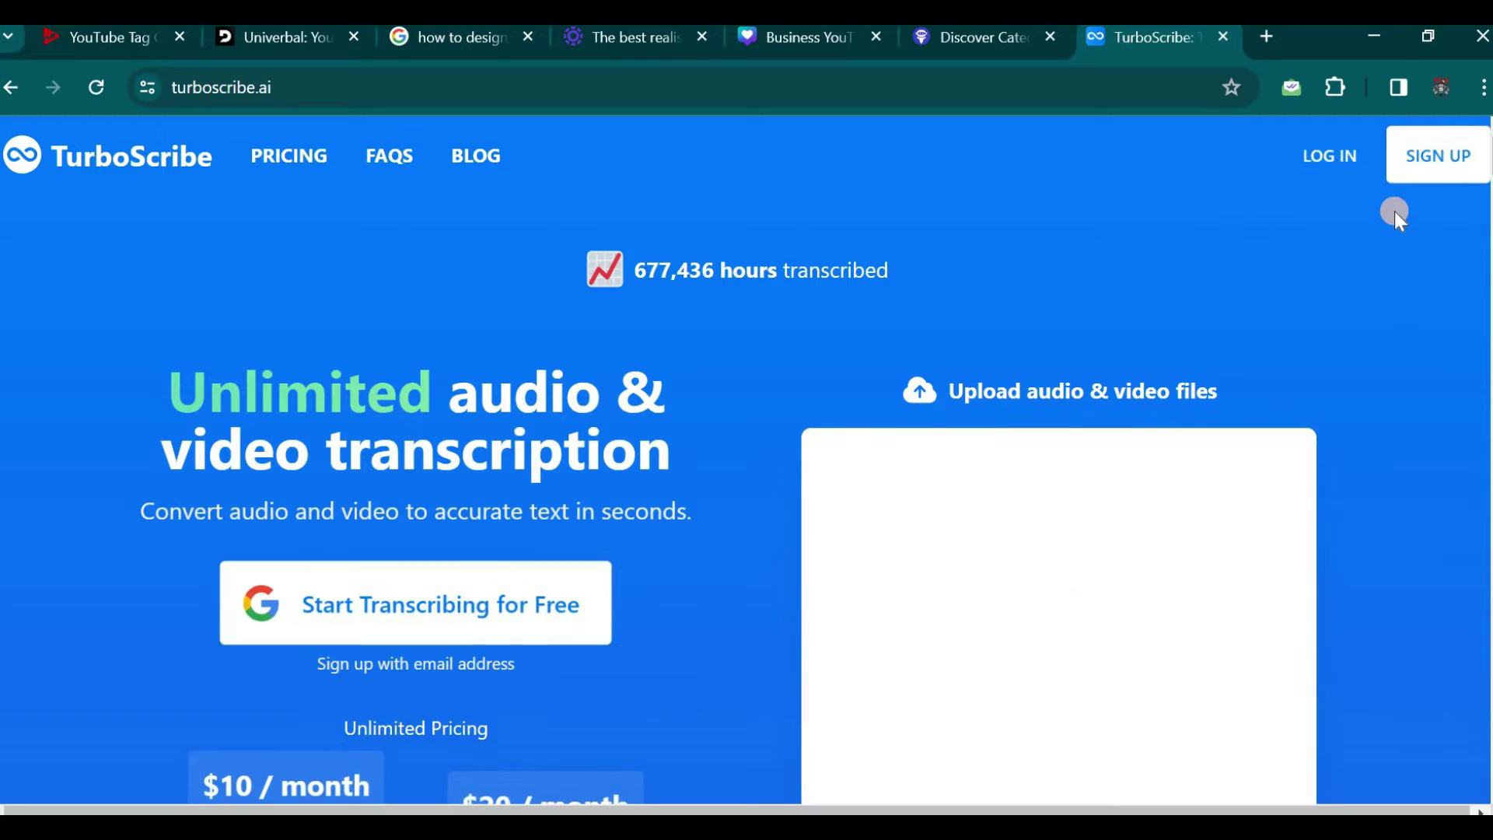
left_click(1436, 160)
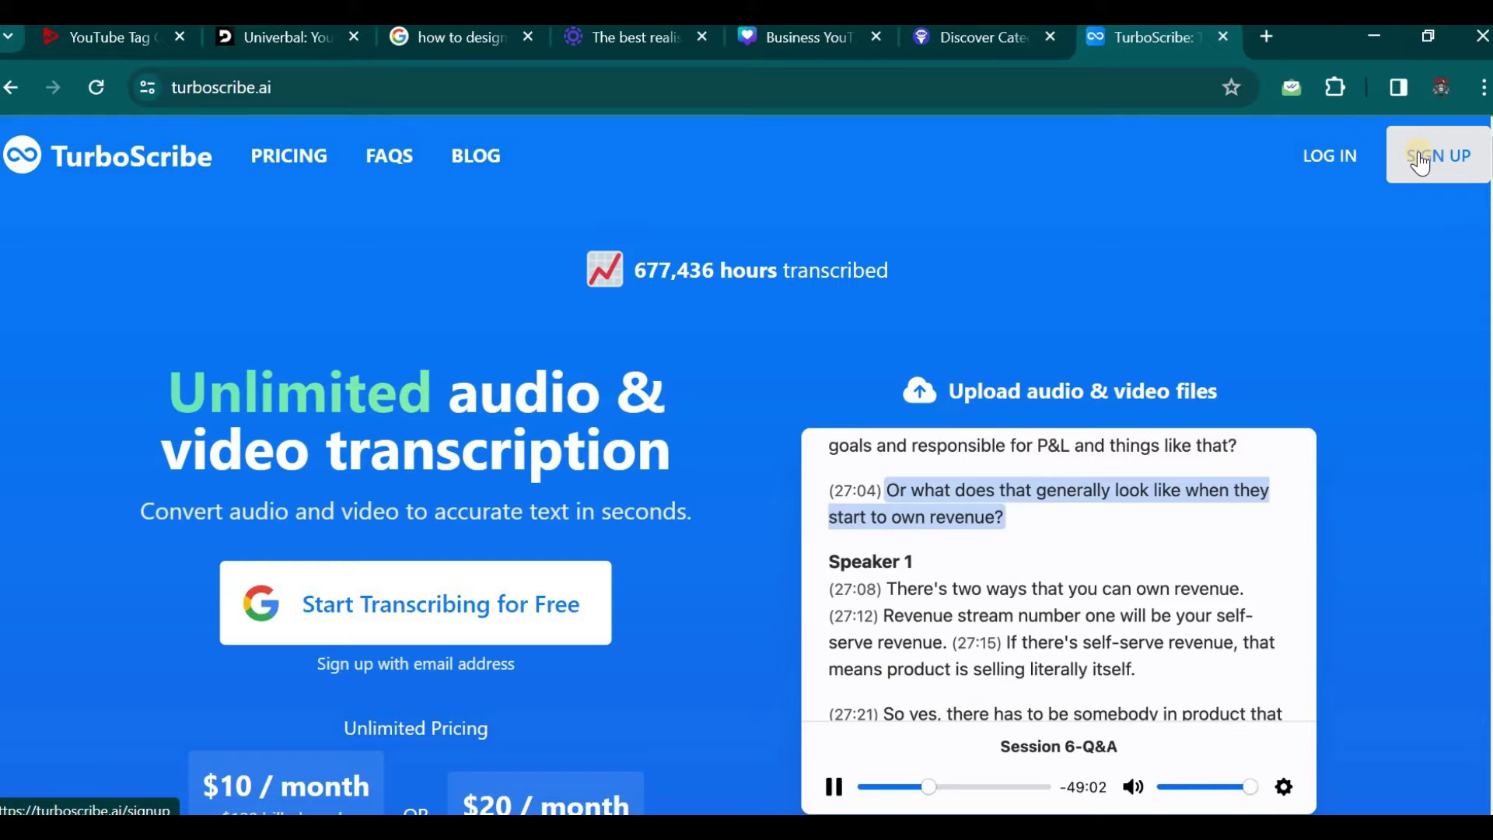
left_click(1322, 160)
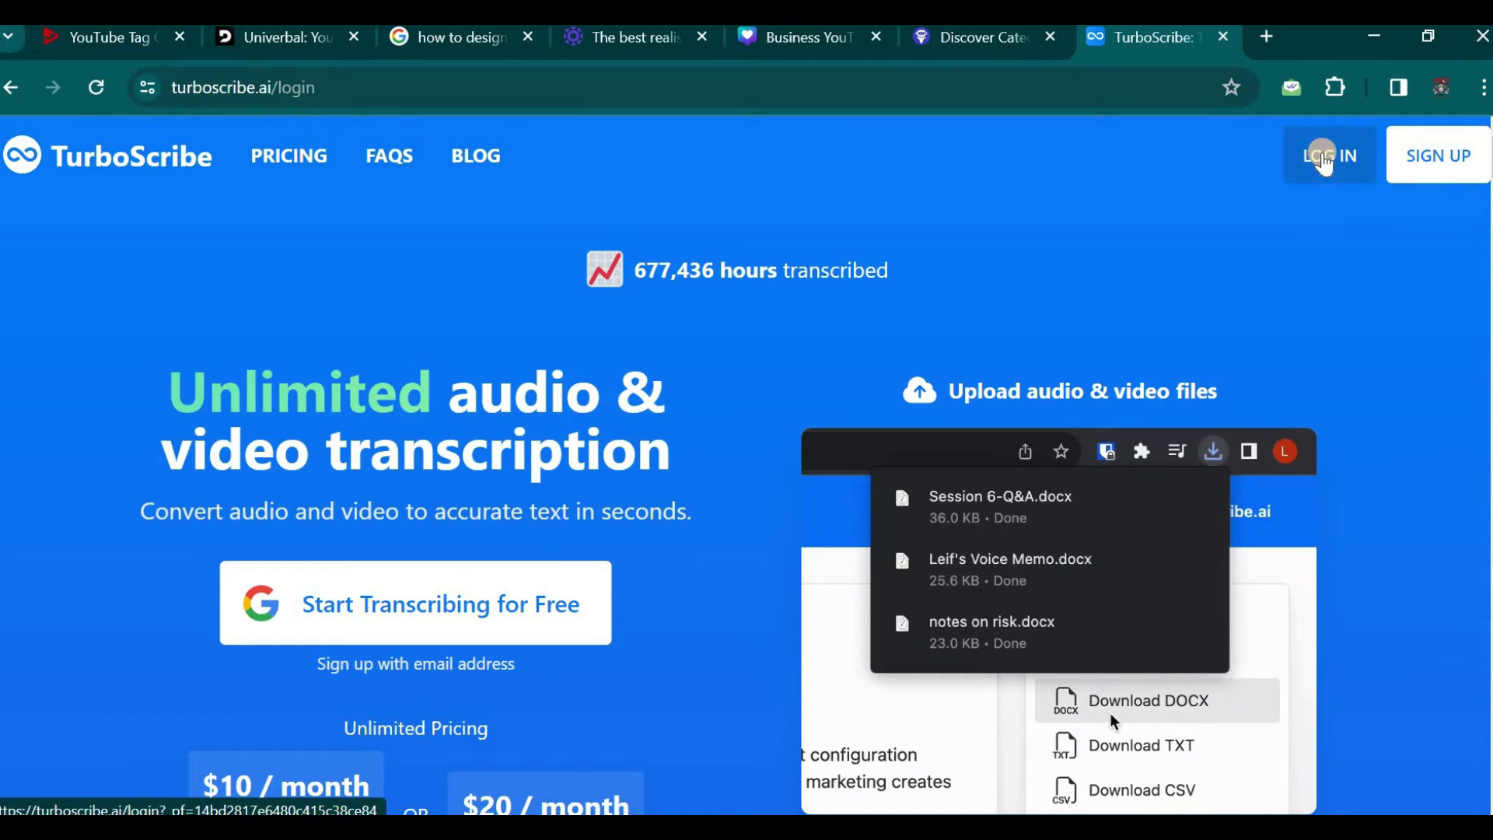
- Check the prefilled account email on the login form and log in with the saved credentials
scroll(1113, 420, "down", 2)
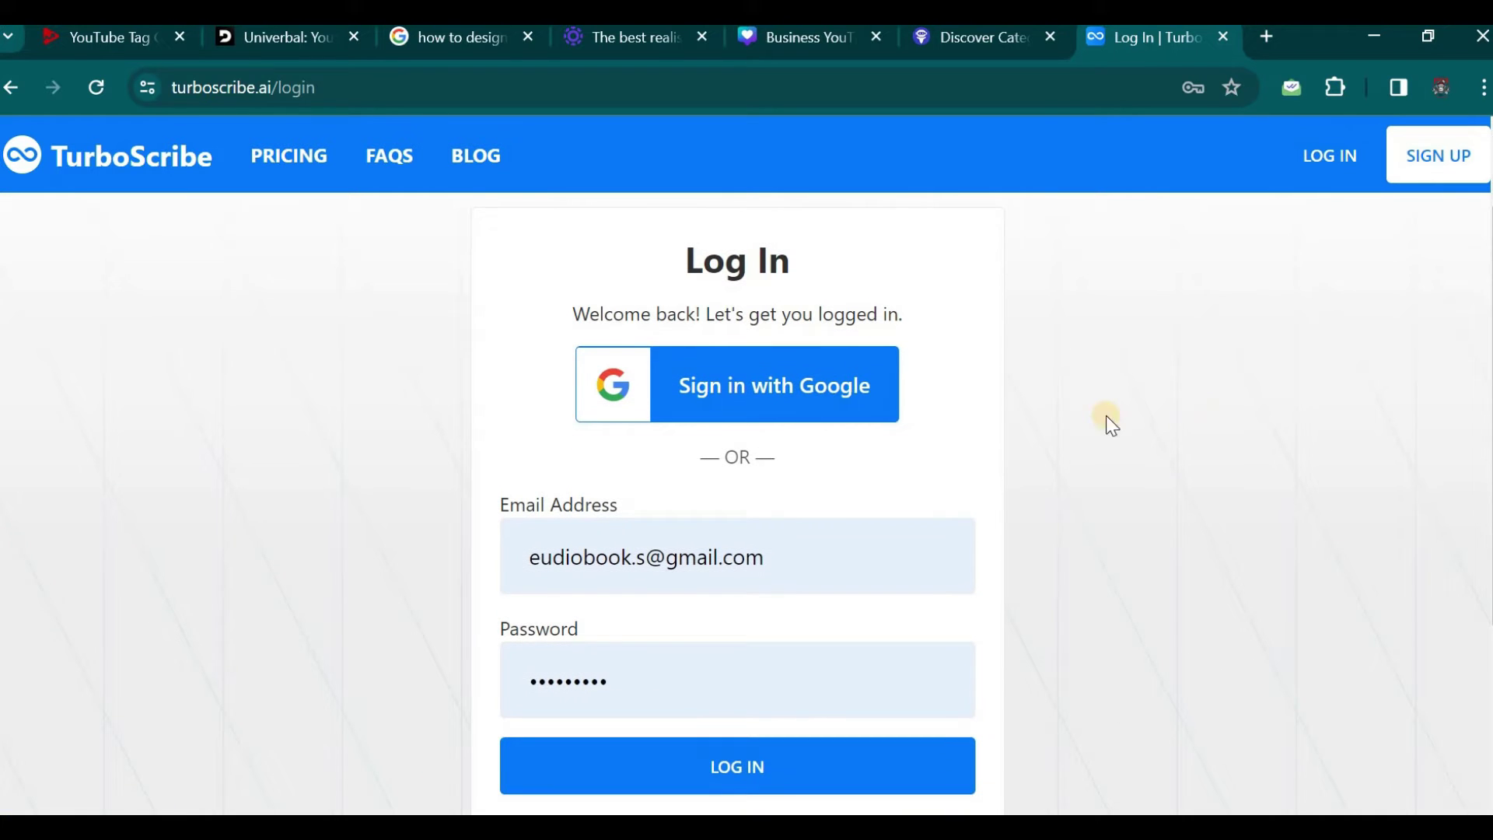
scroll(780, 544, "down", 2)
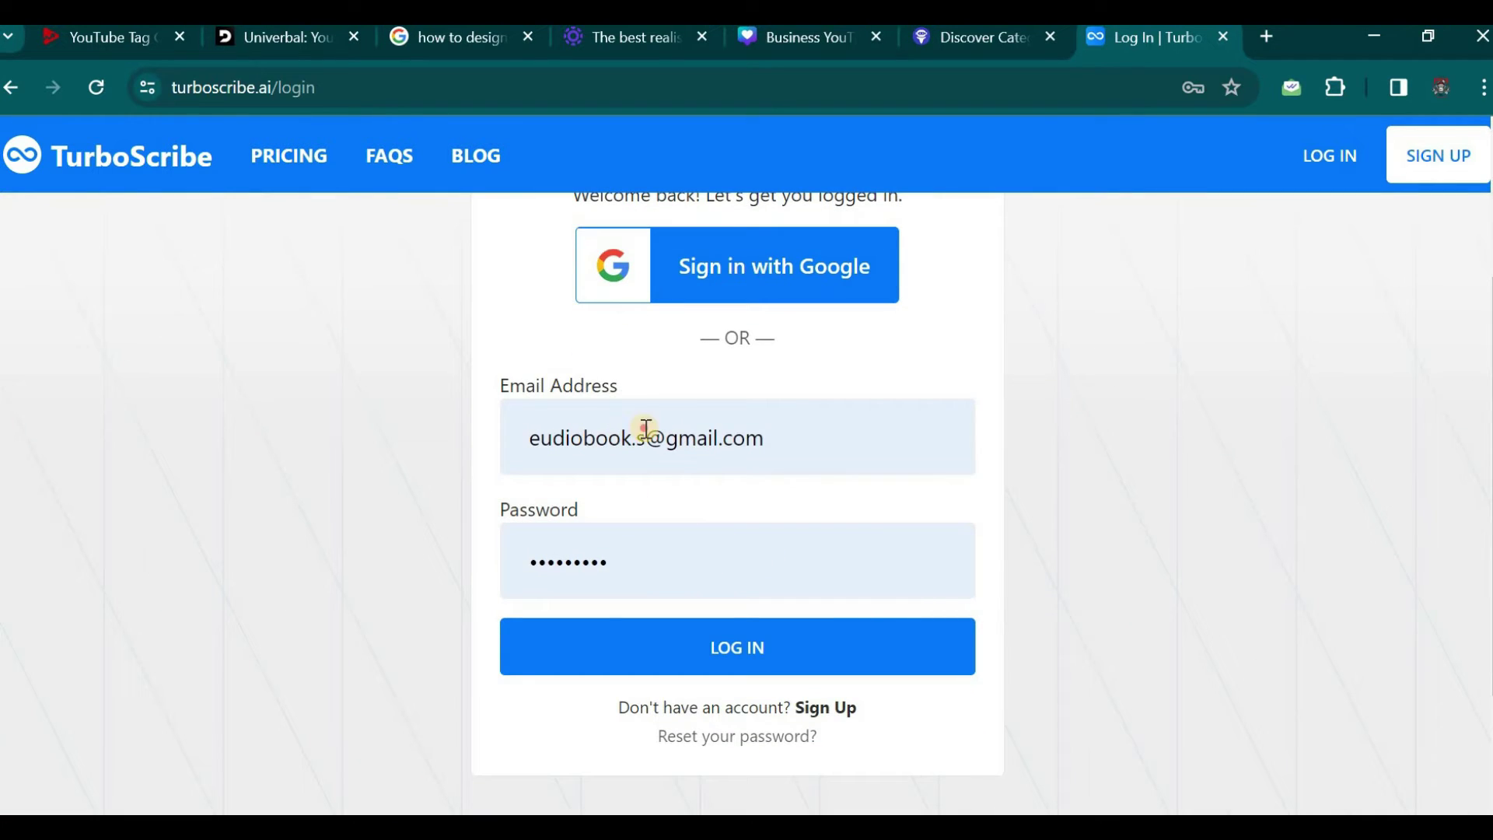
left_click(645, 429)
left_click_drag(857, 430, 490, 427)
left_click(880, 446)
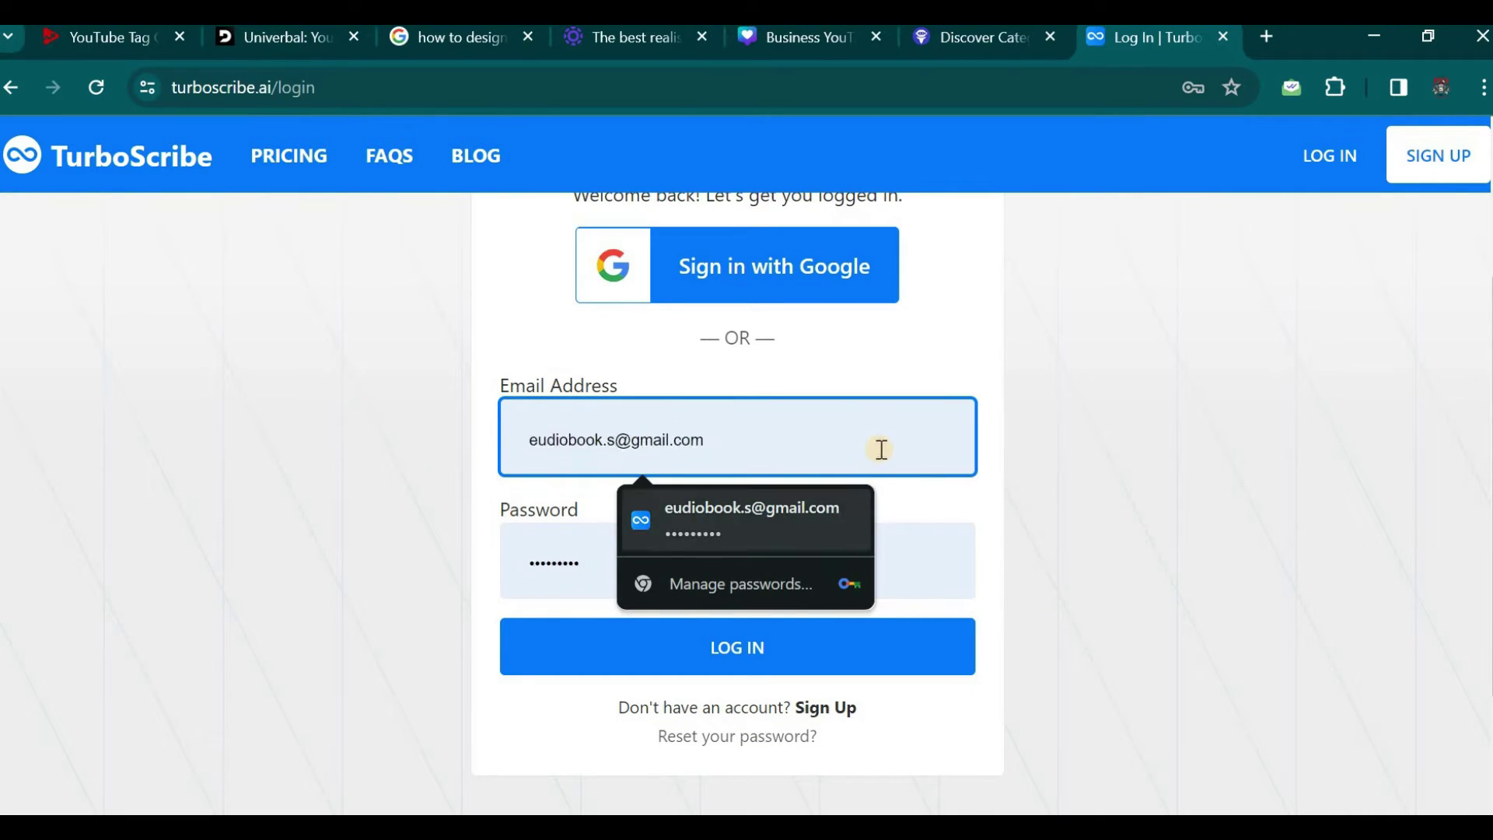
left_click(991, 580)
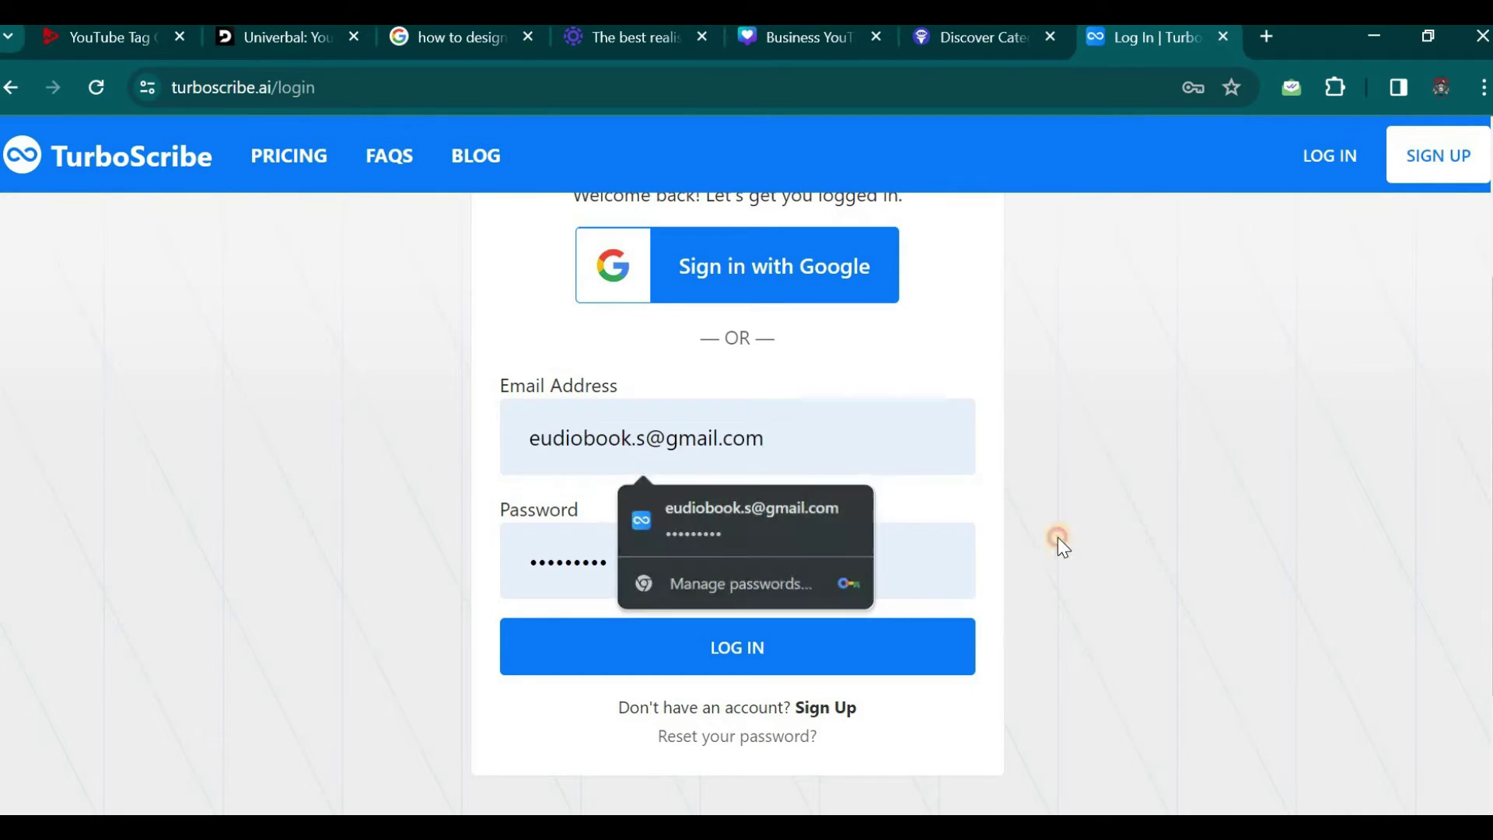
left_click(708, 669)
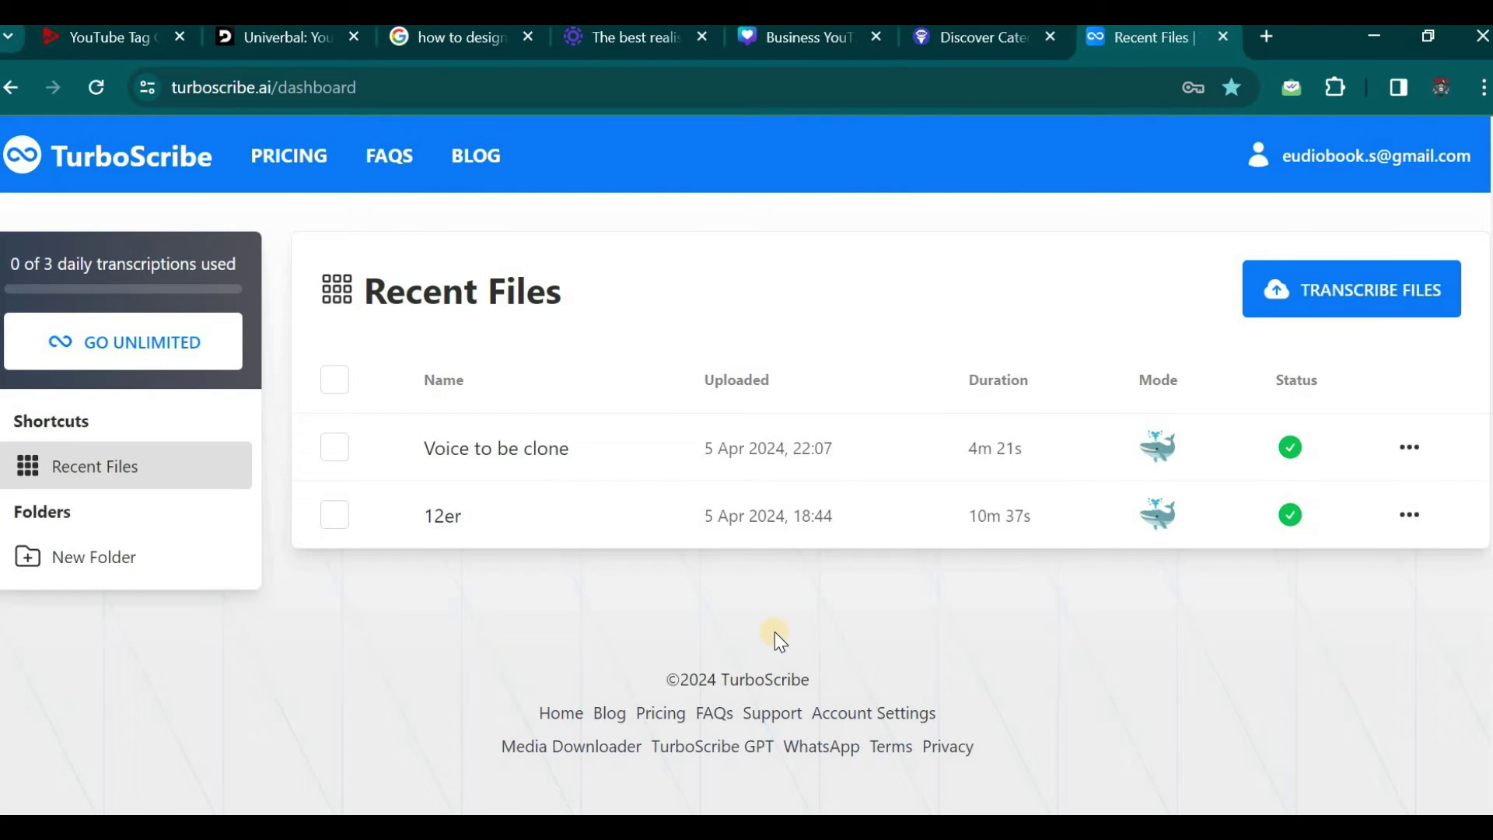
- Open the pricing section and review the TurboScribe Free plan's daily file allowance, upload limits and transcription priority
left_click(295, 167)
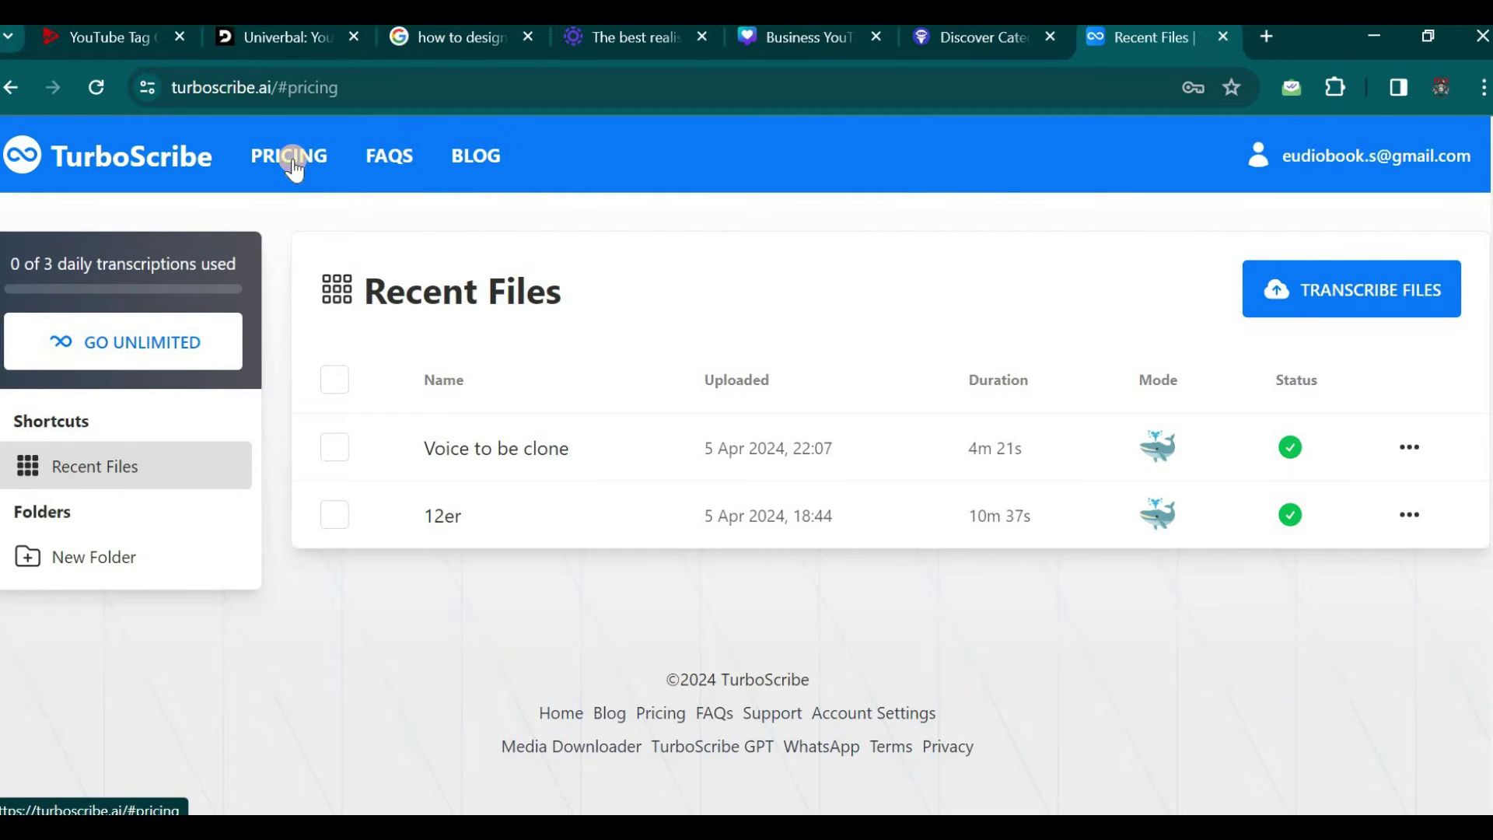
scroll(509, 394, "down", 3)
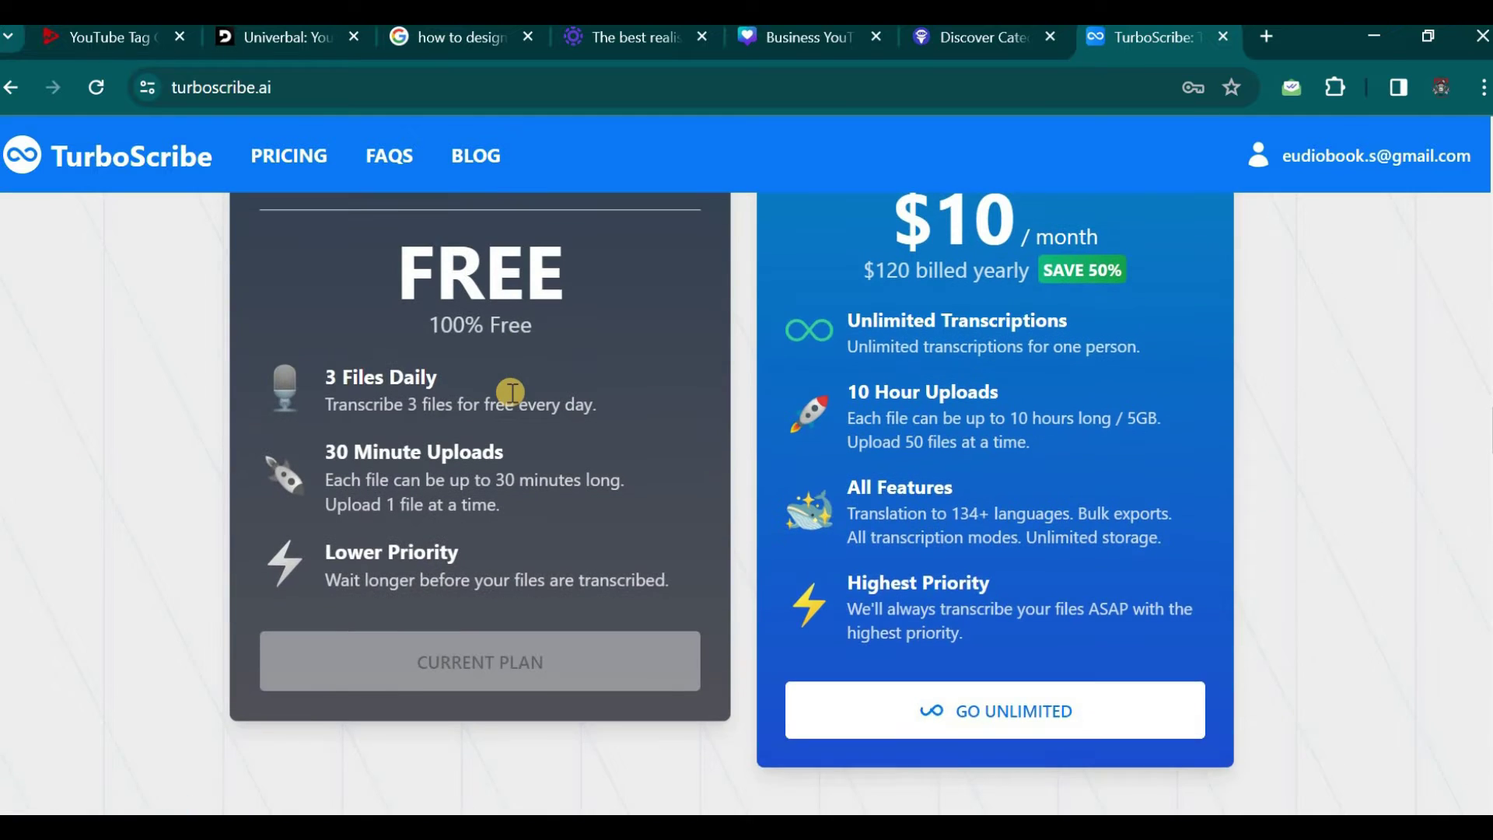
scroll(521, 385, "up", 2)
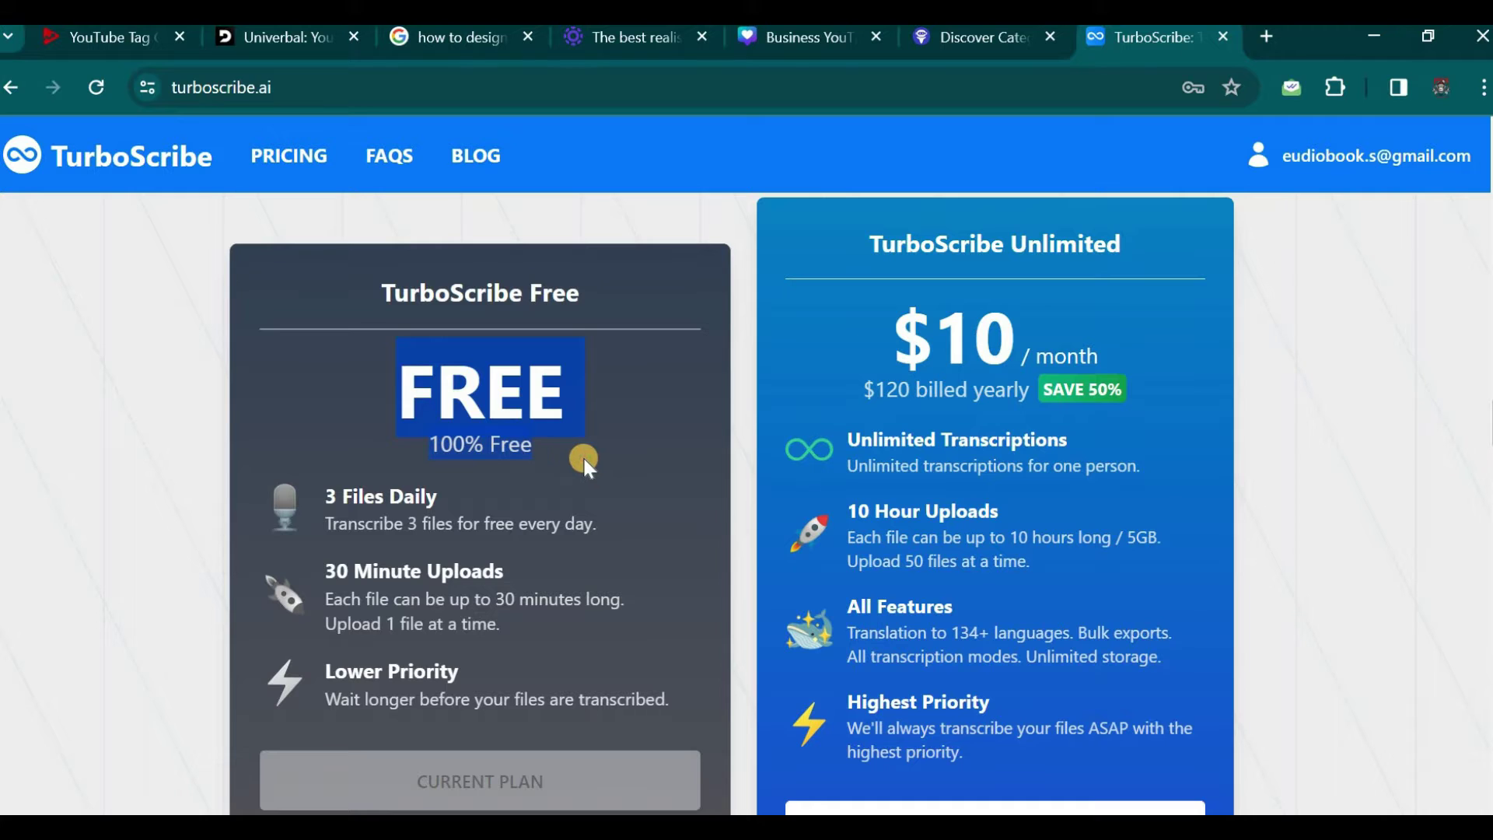
left_click_drag(325, 491, 437, 490)
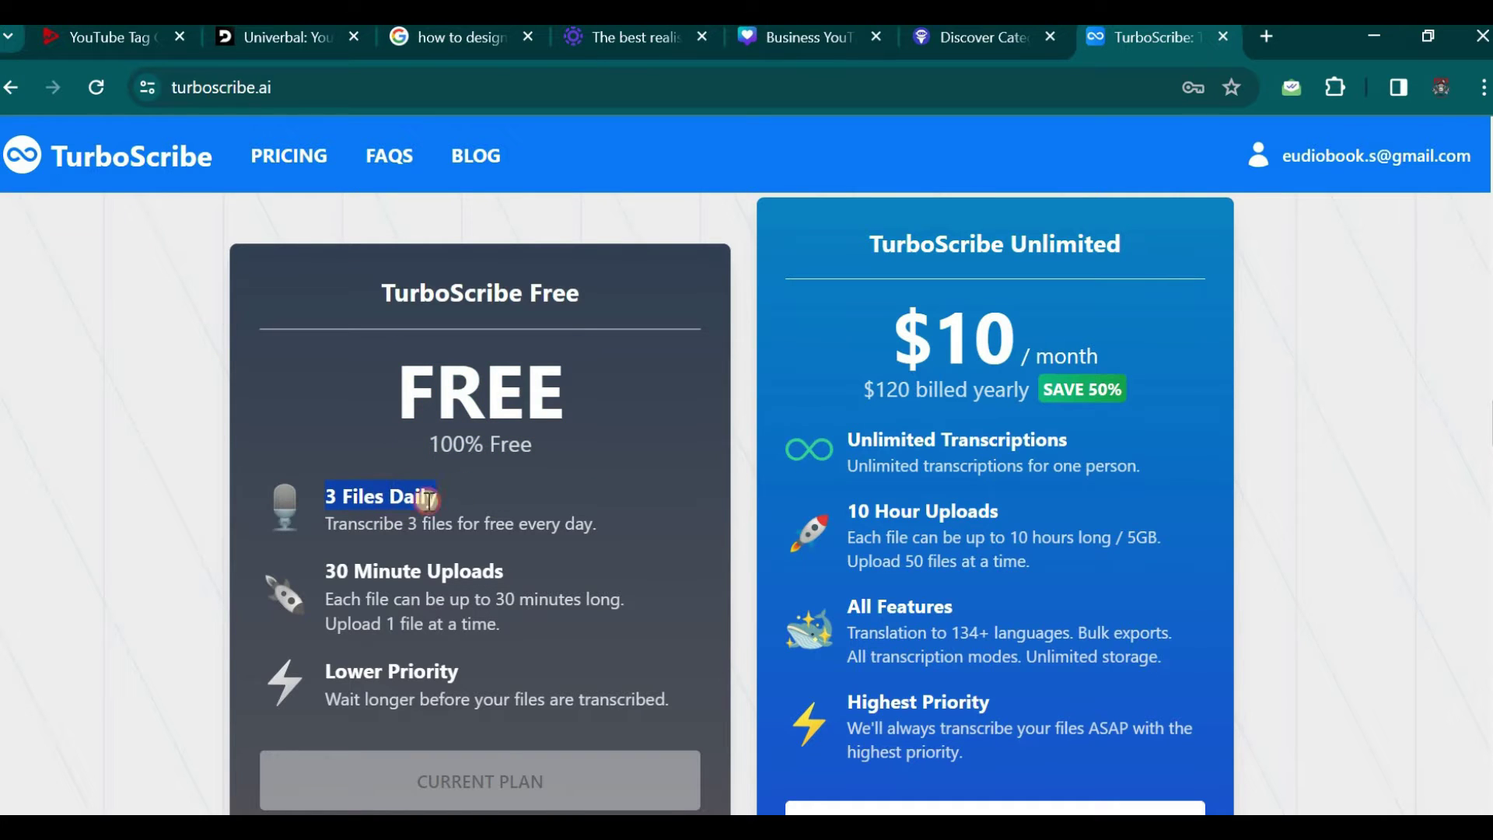
left_click(333, 526)
left_click_drag(343, 570, 486, 576)
left_click(330, 599)
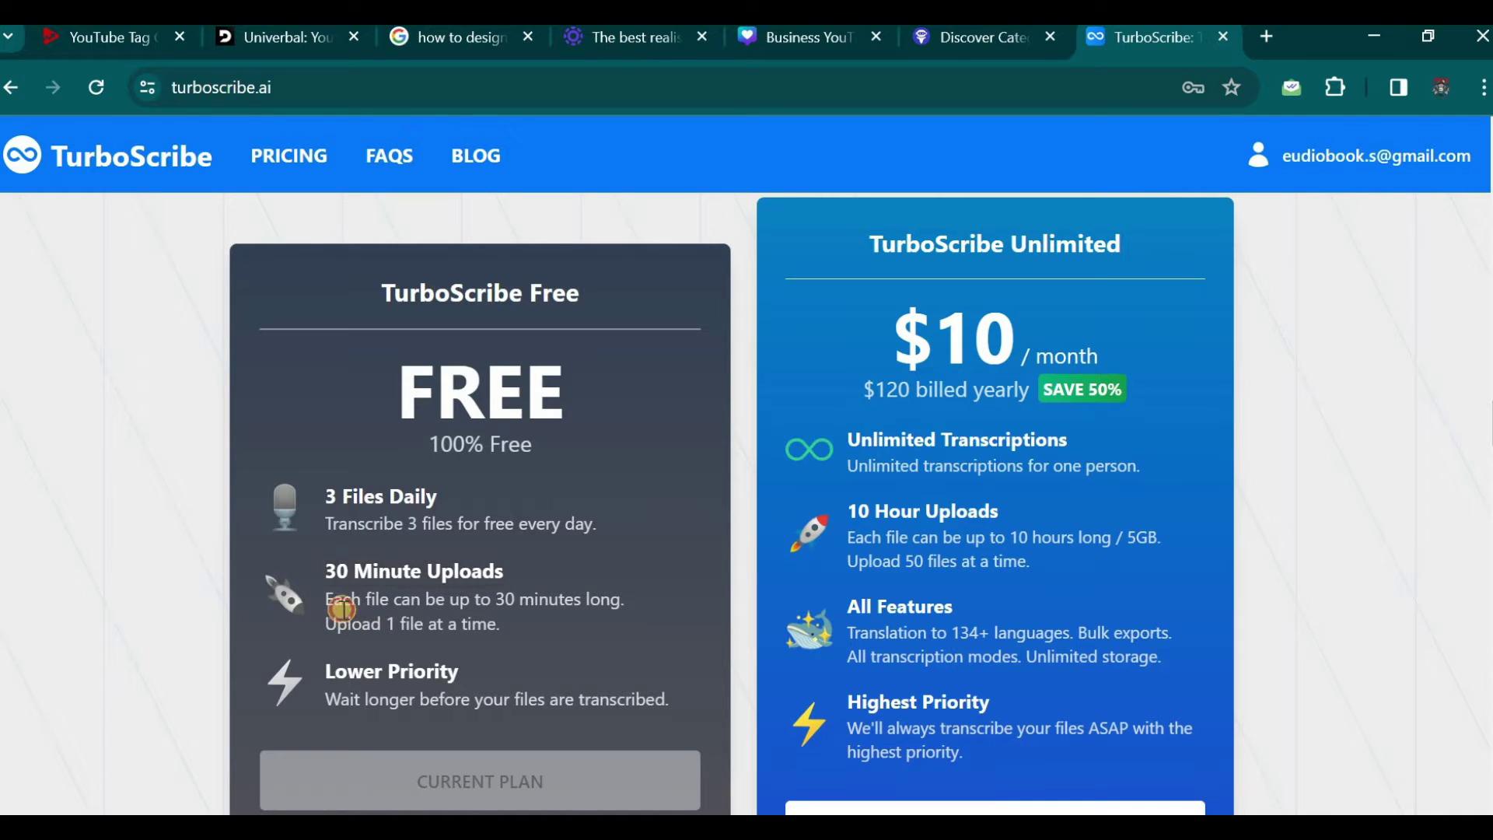
left_click_drag(428, 628, 517, 642)
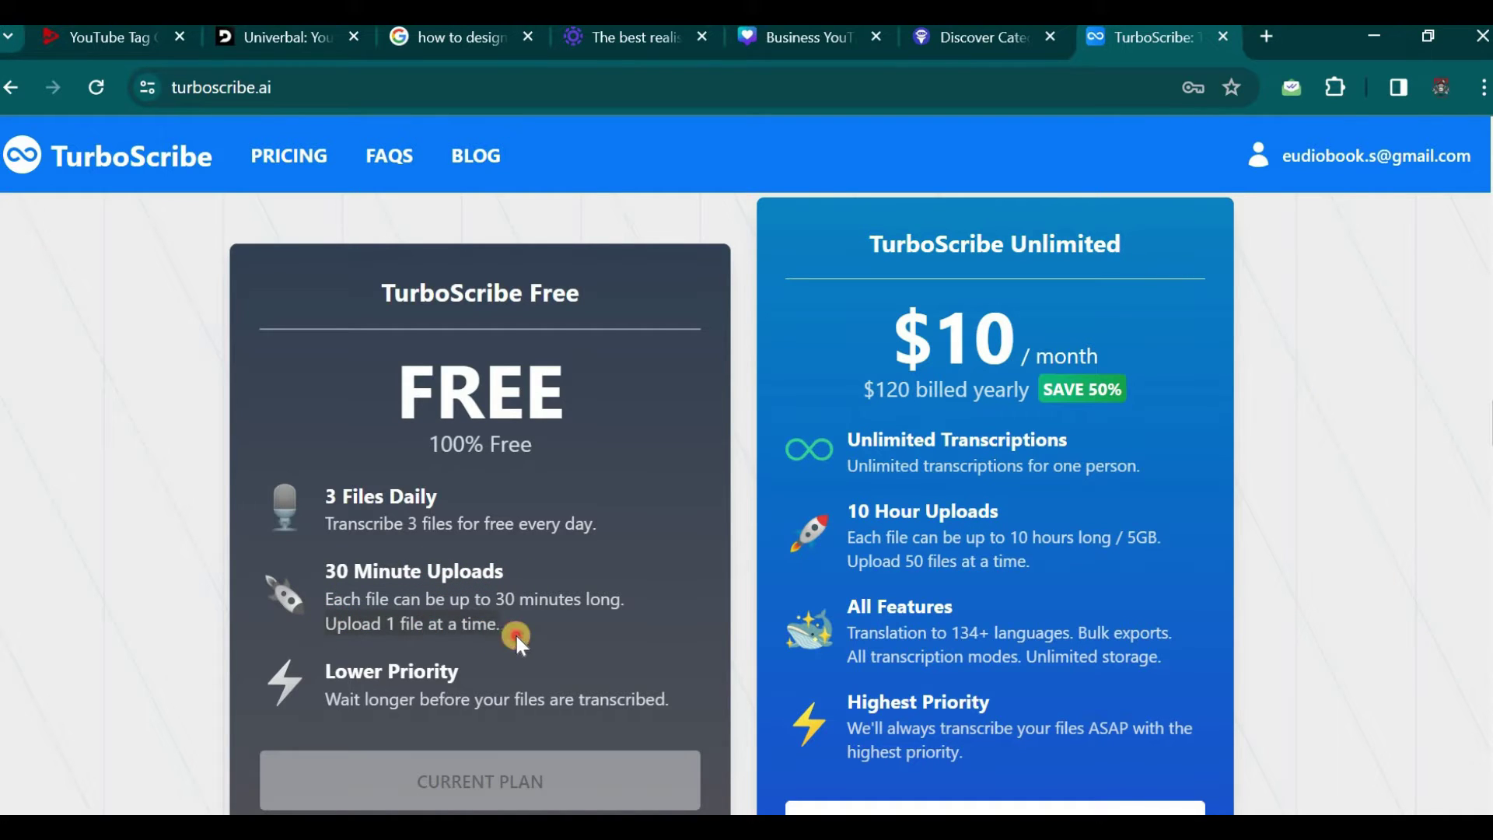
scroll(382, 608, "down", 2)
left_click_drag(323, 556, 472, 554)
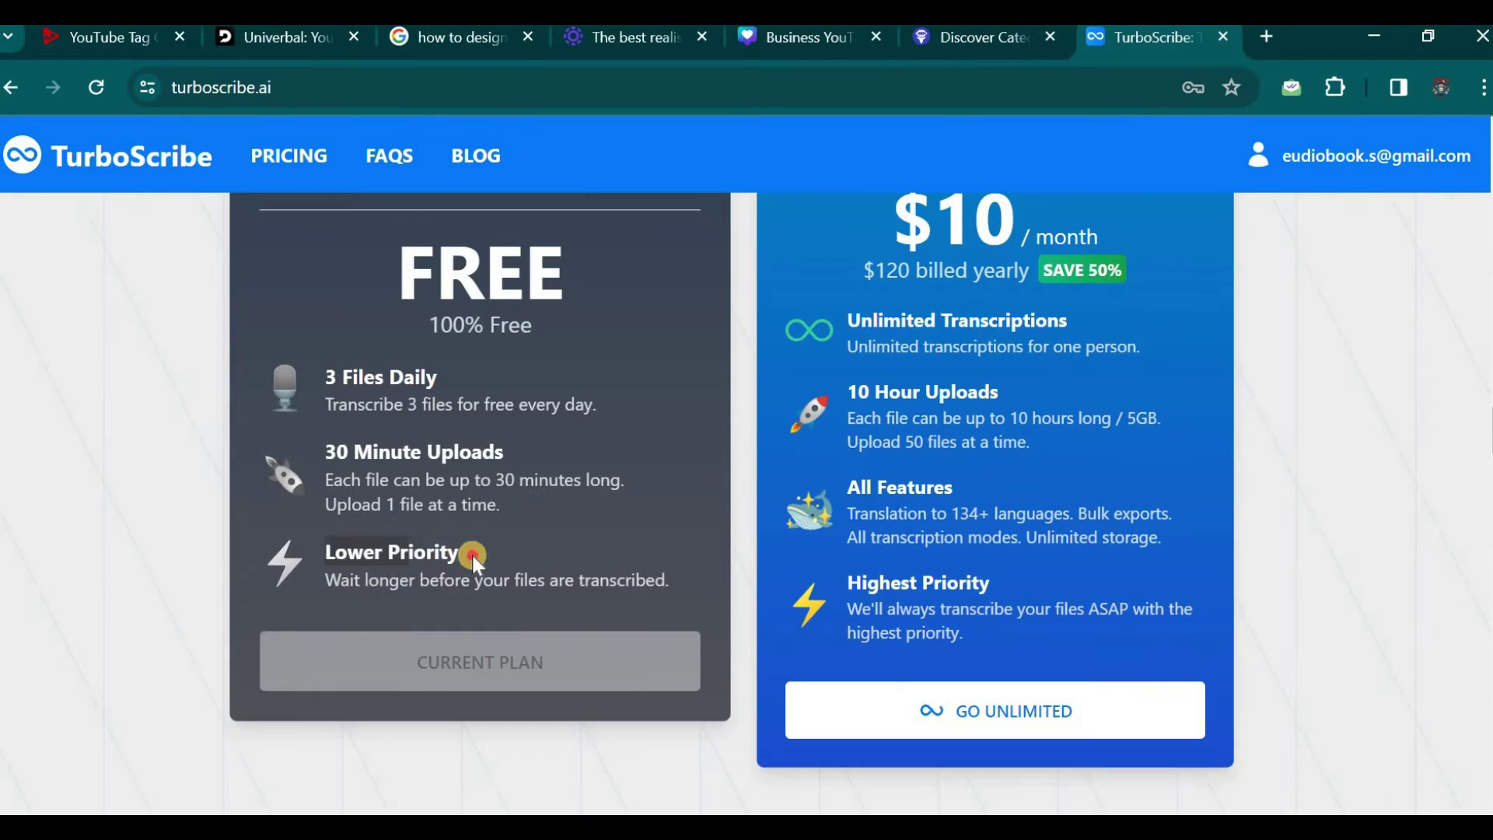
left_click(332, 588)
left_click_drag(333, 588, 663, 587)
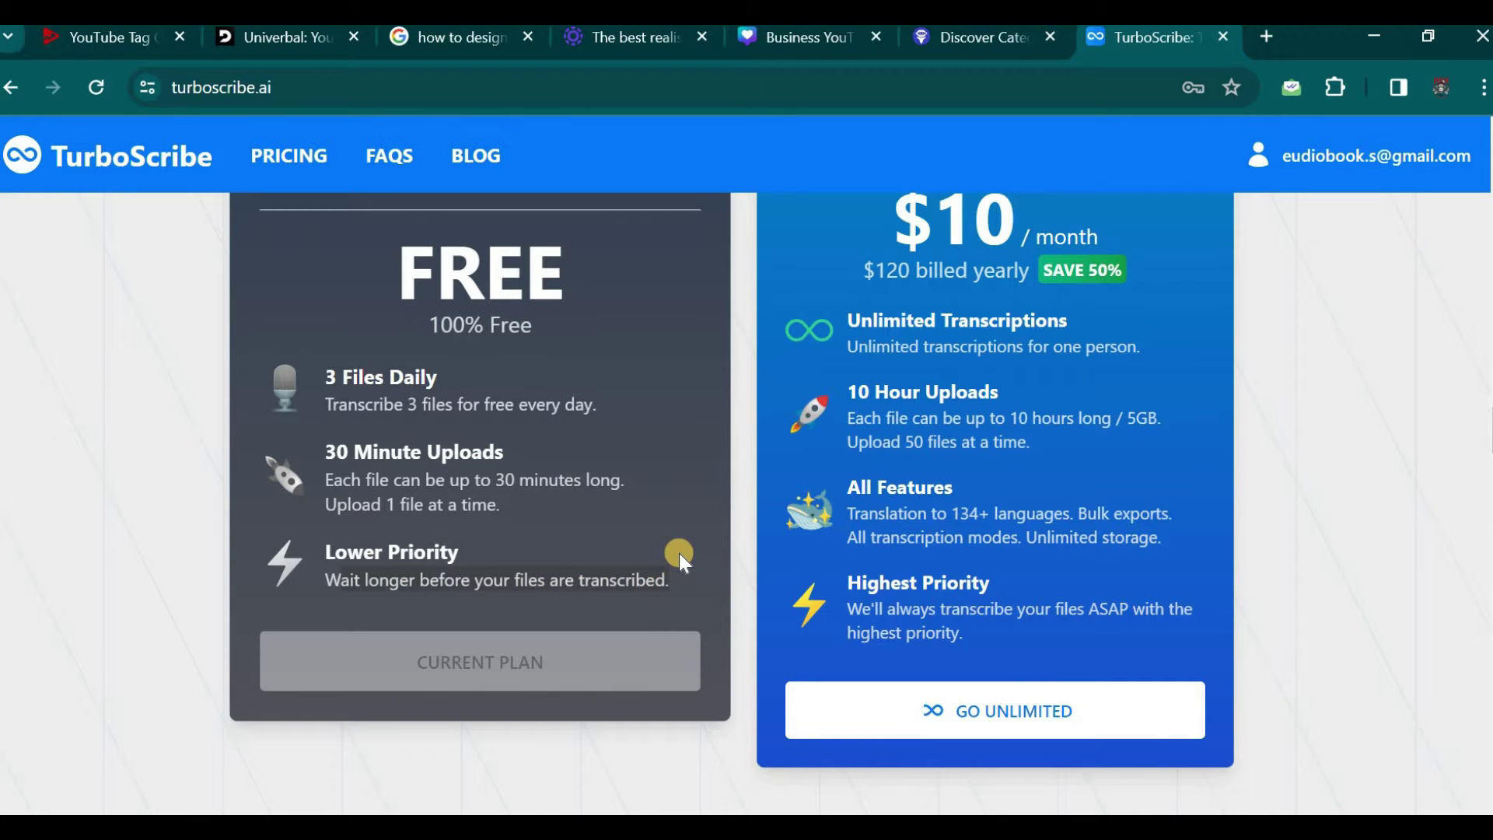
- Review the TurboScribe Unlimited plan's yearly-billed price, transcription allowance, upload limits and included features
scroll(681, 554, "up", 3)
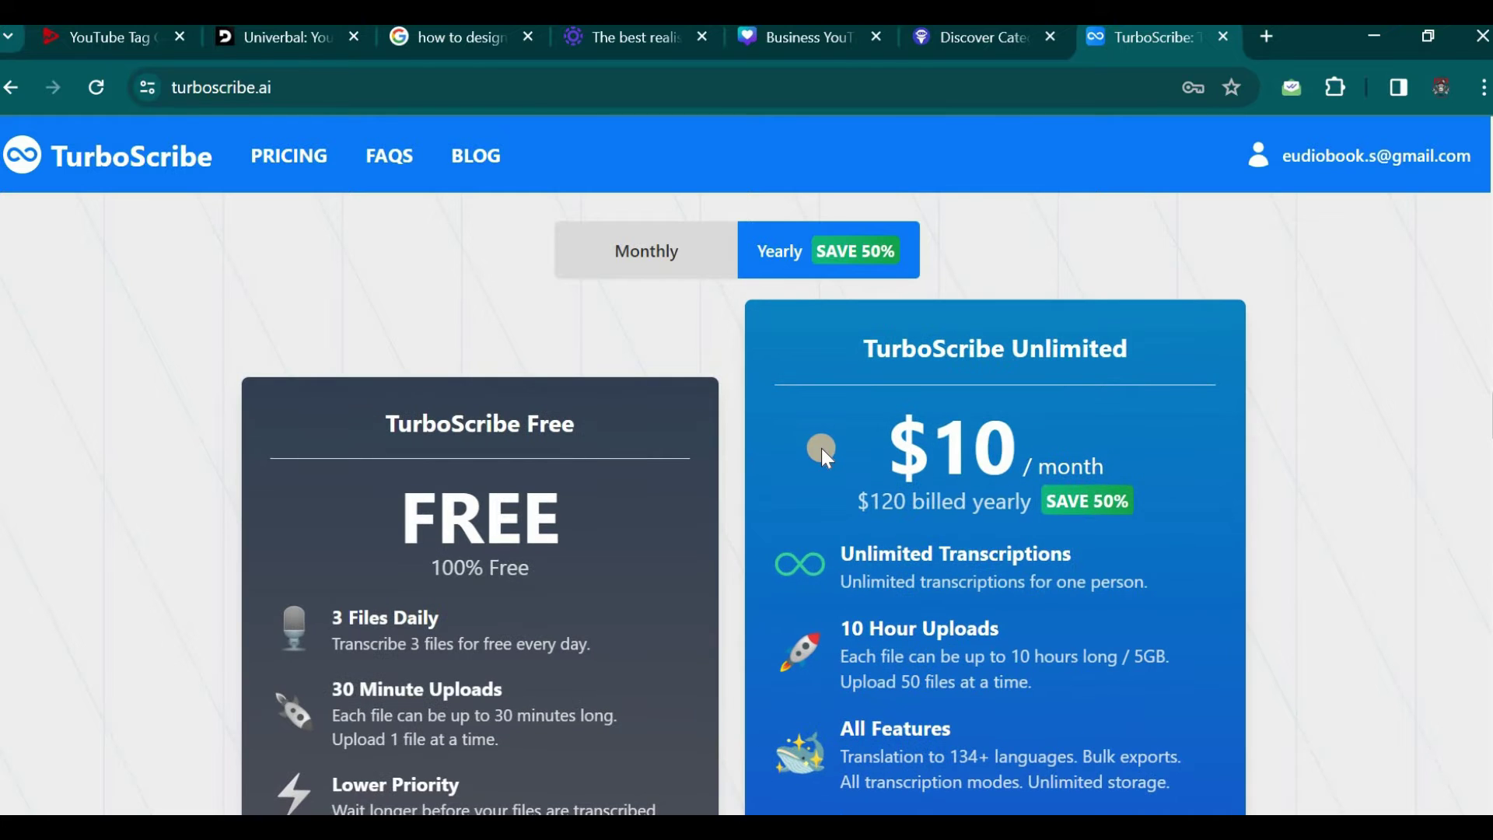
scroll(1178, 518, "down", 2)
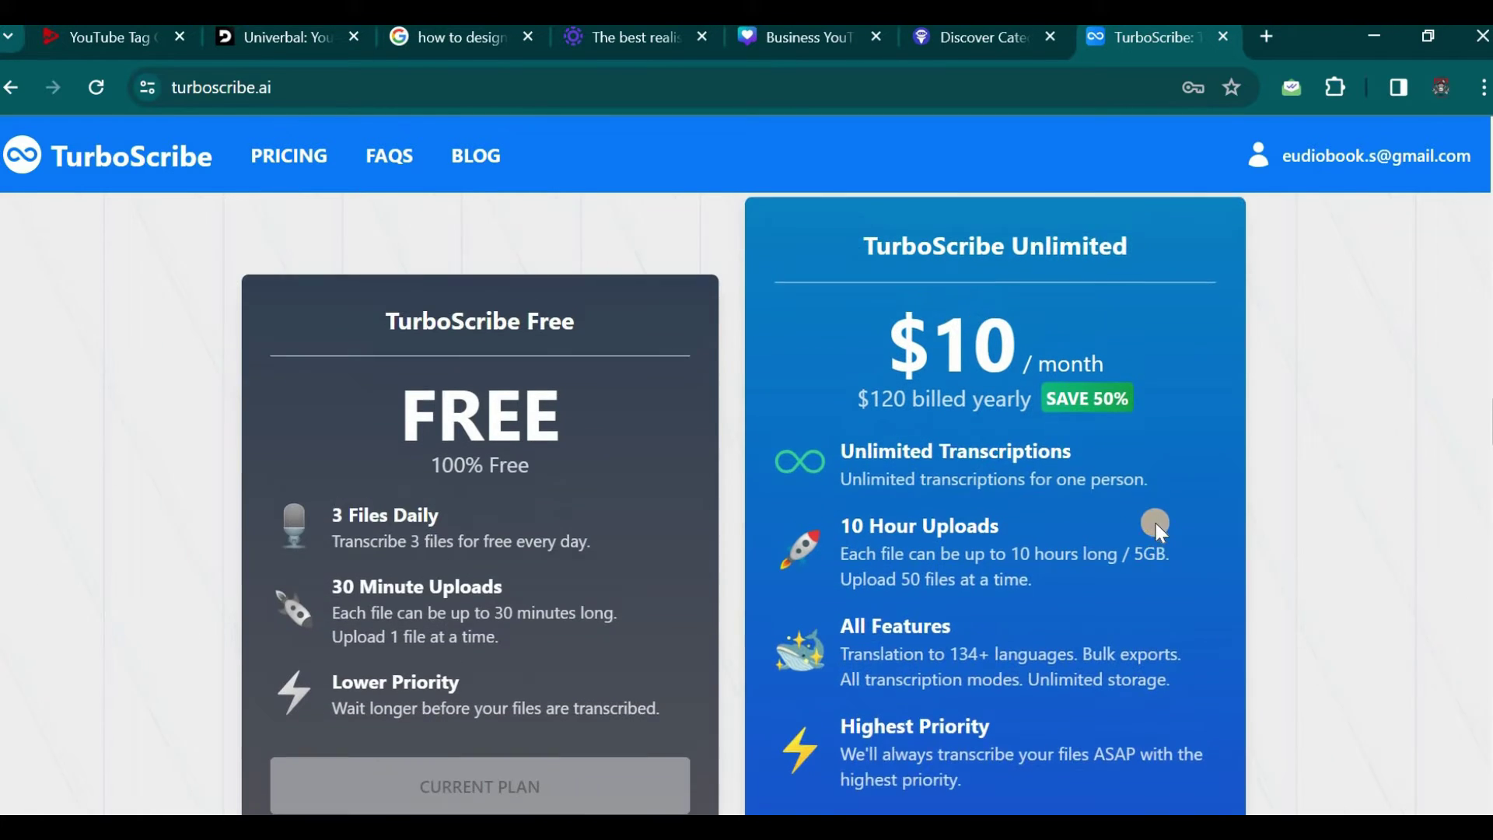
scroll(987, 496, "up", 3)
left_click_drag(894, 575, 1006, 583)
scroll(1164, 596, "down", 3)
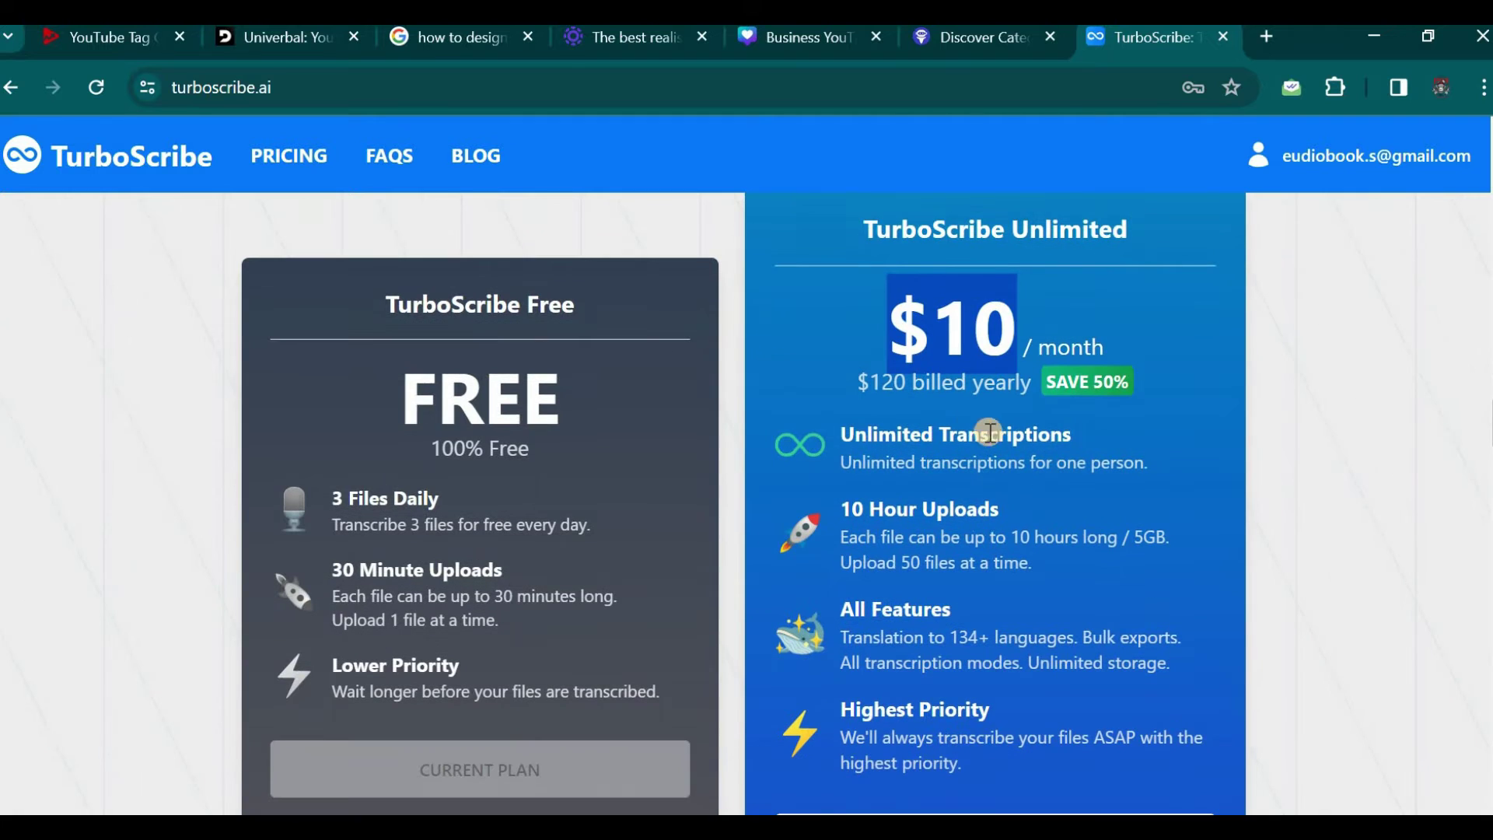
left_click(840, 444)
left_click_drag(839, 501, 1071, 553)
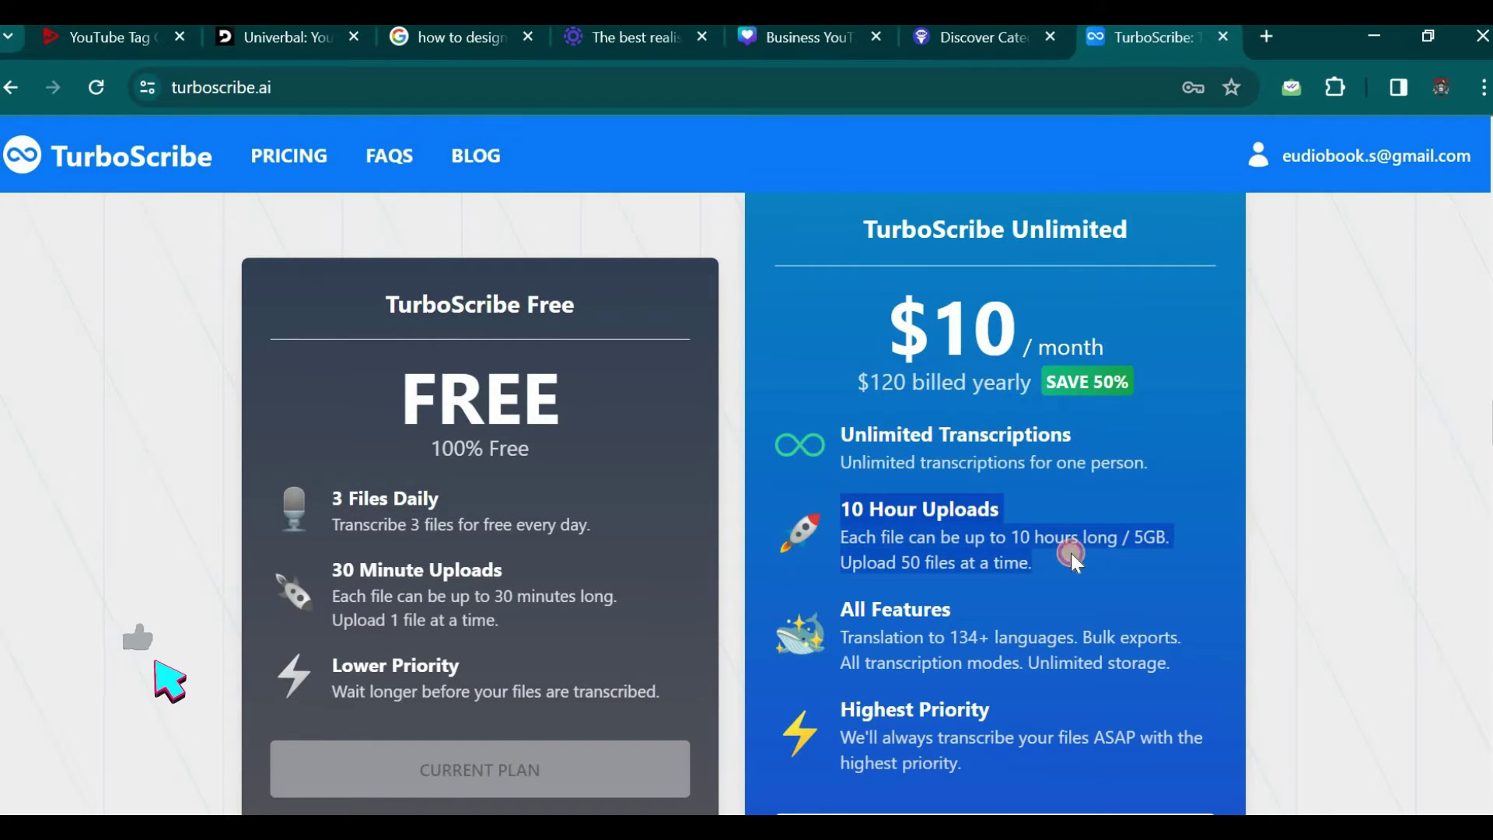
left_click(835, 601)
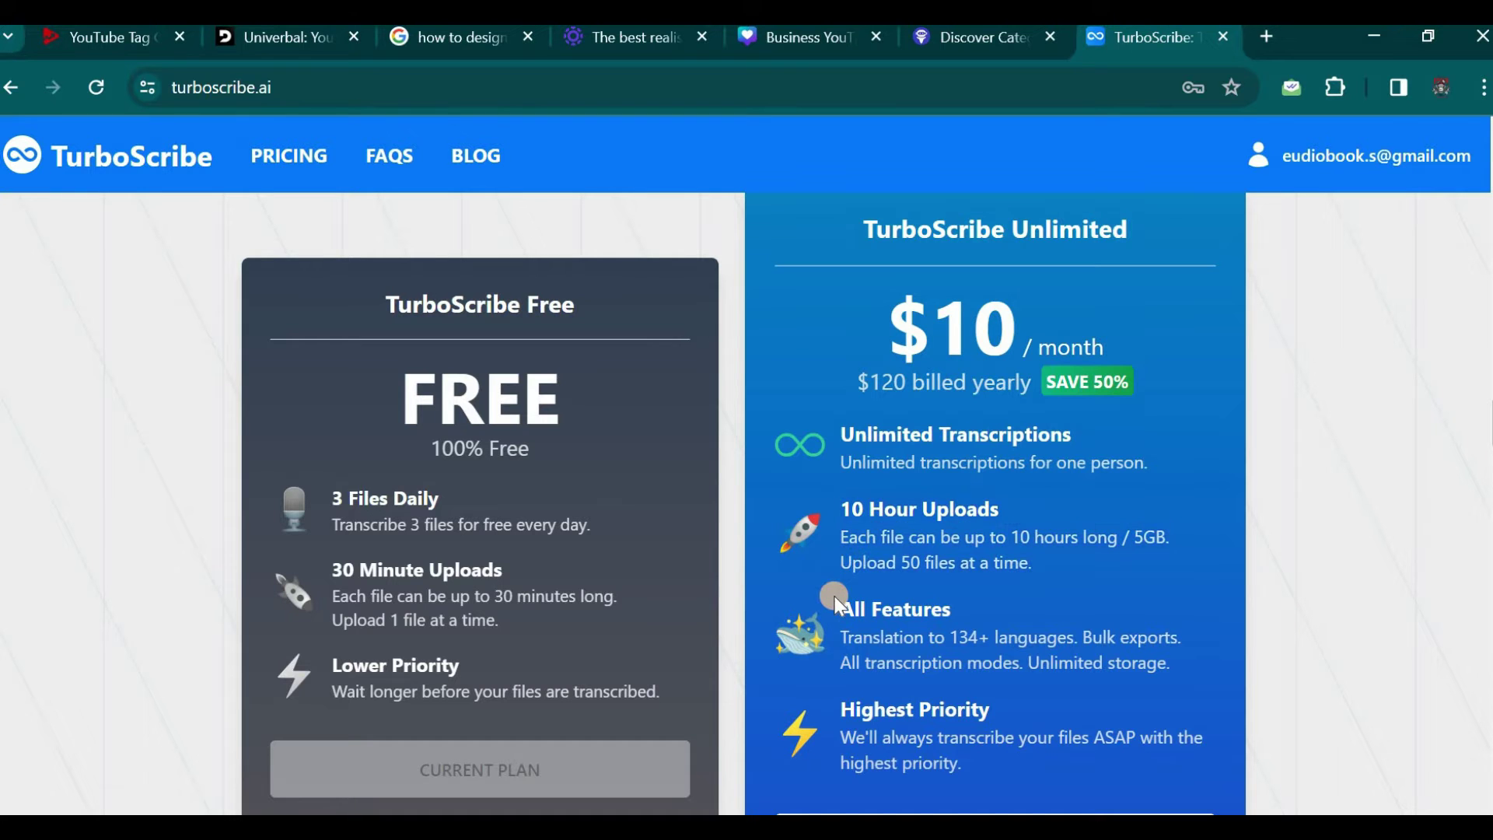
- Examine the Unlimited plan's translation, bulk export and storage features and its transcription priority alongside the Free plan
scroll(846, 624, "down", 2)
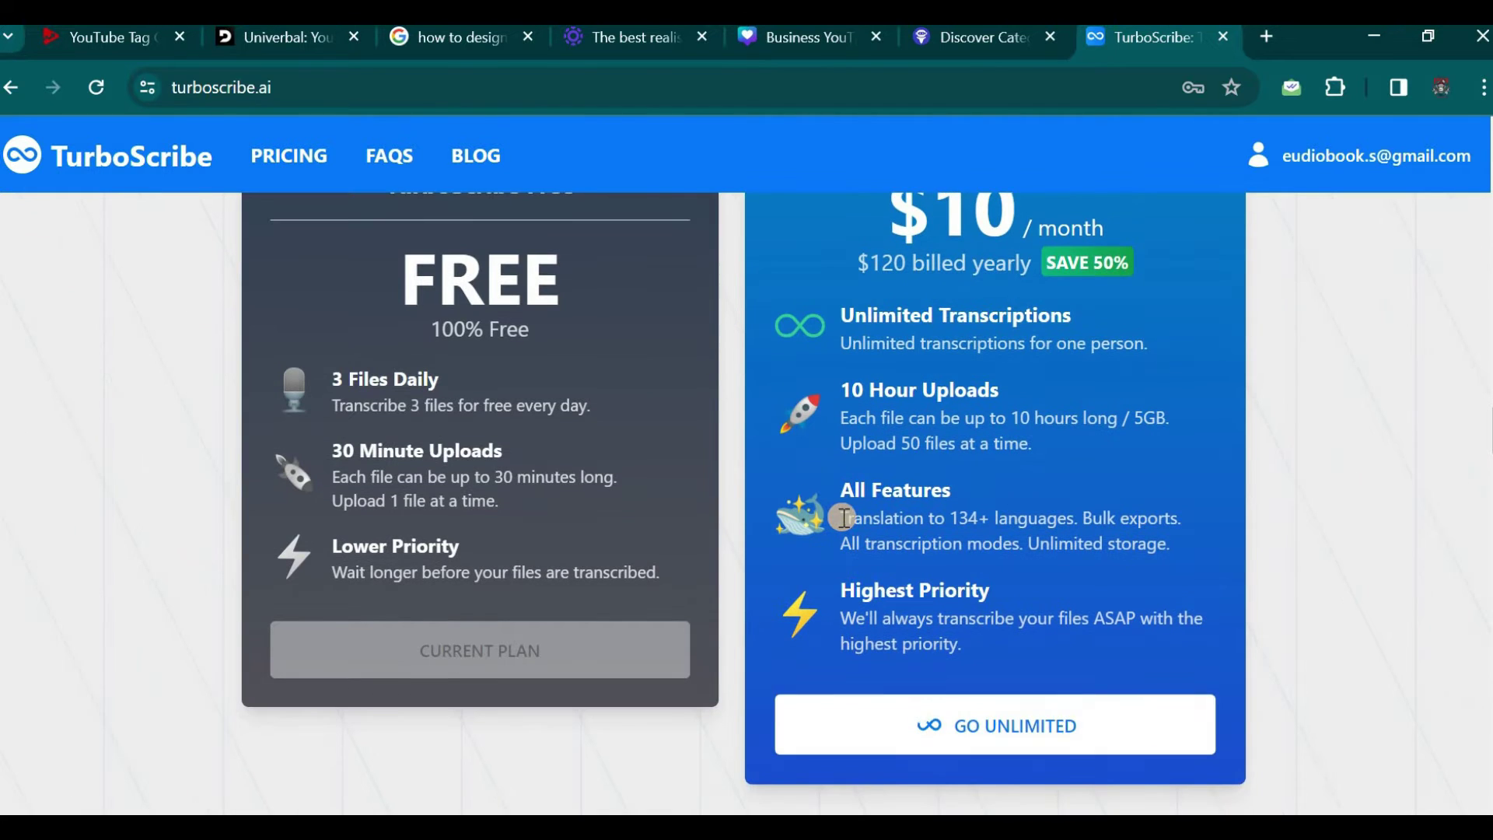
left_click_drag(843, 517, 1189, 515)
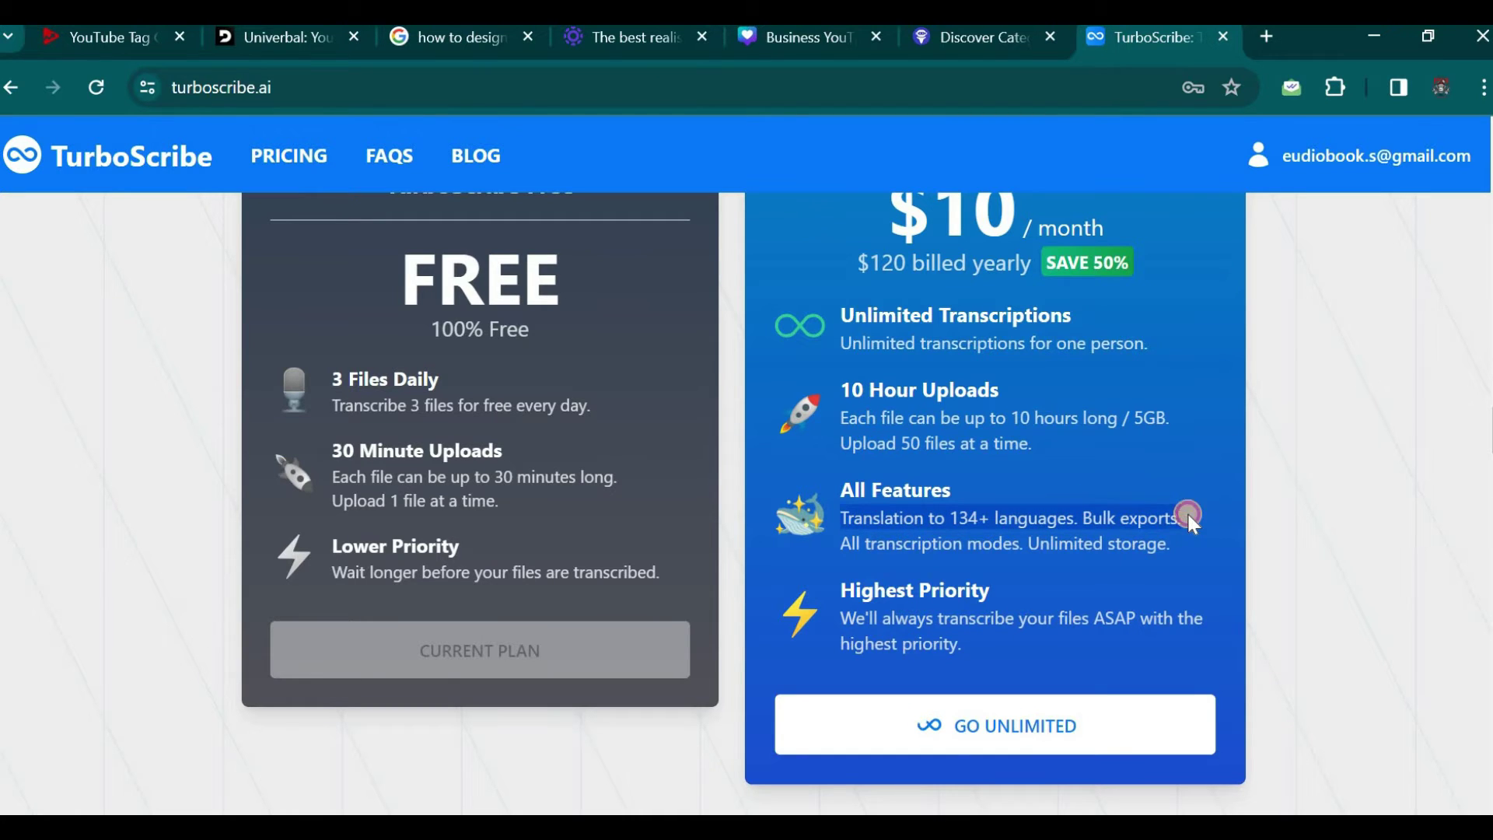
left_click(887, 554)
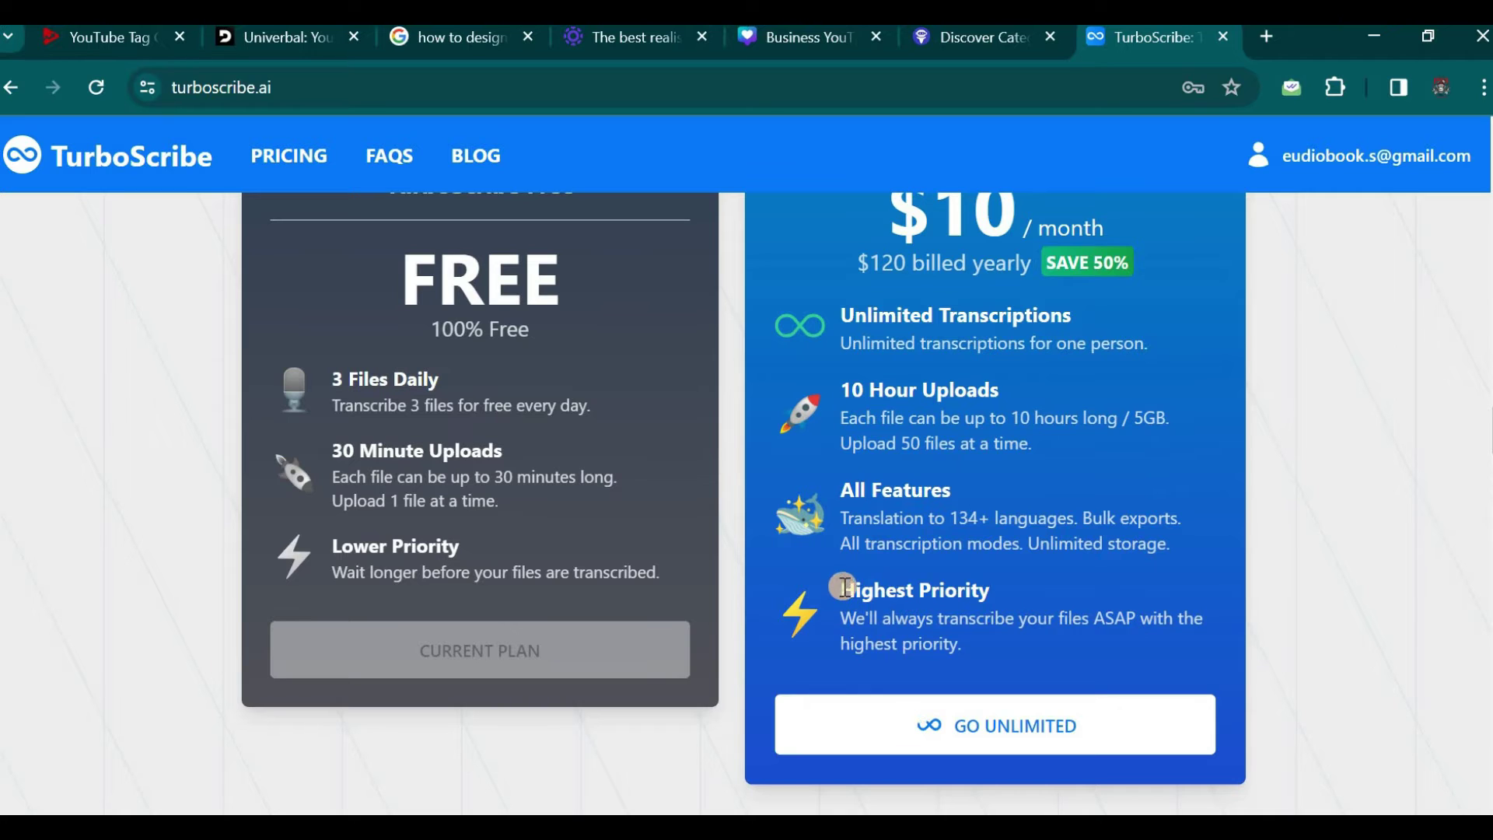
left_click_drag(842, 592, 1025, 585)
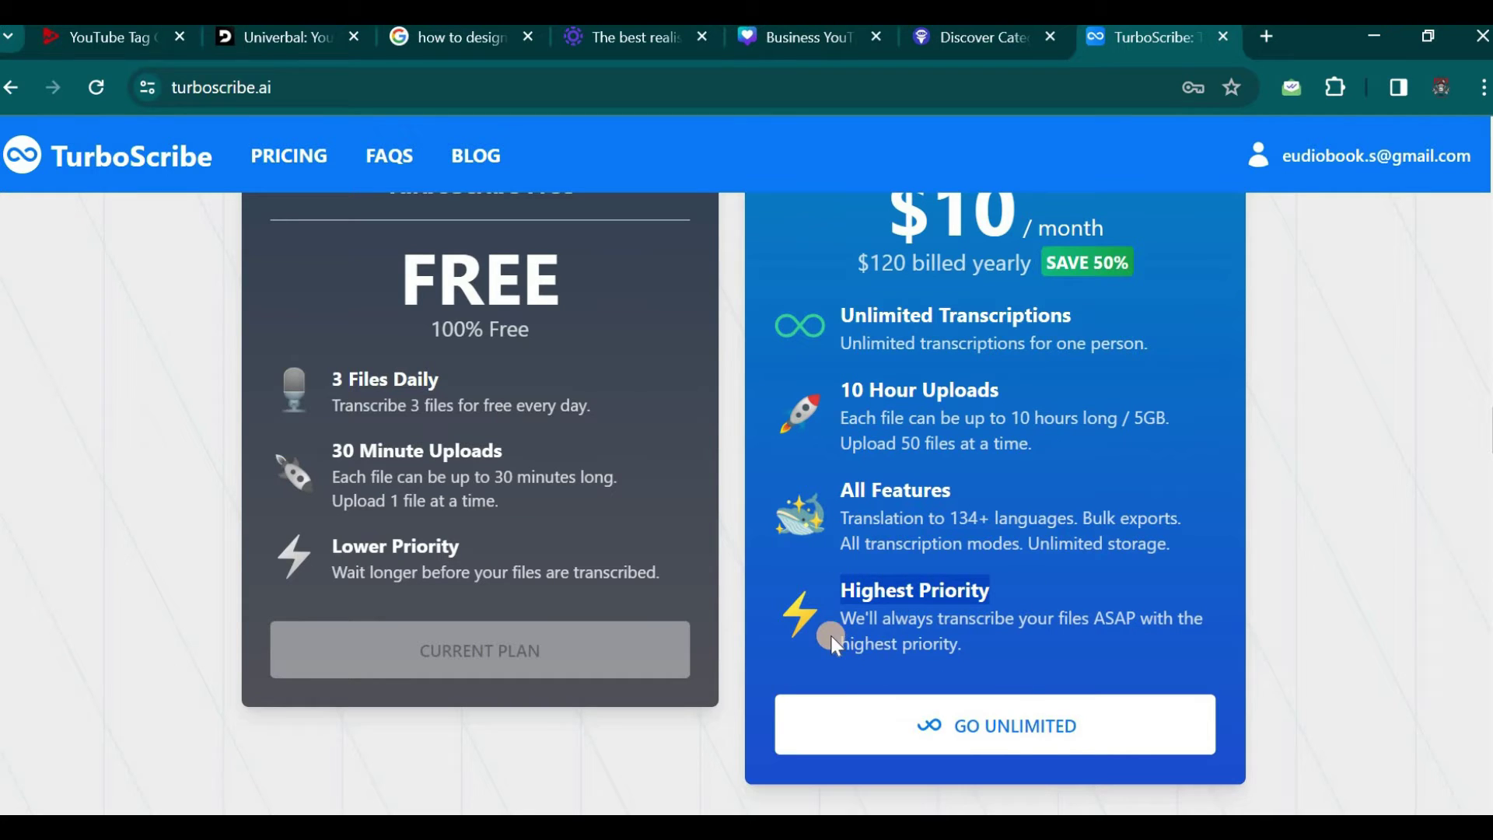
left_click_drag(837, 623, 1013, 651)
left_click(1024, 645)
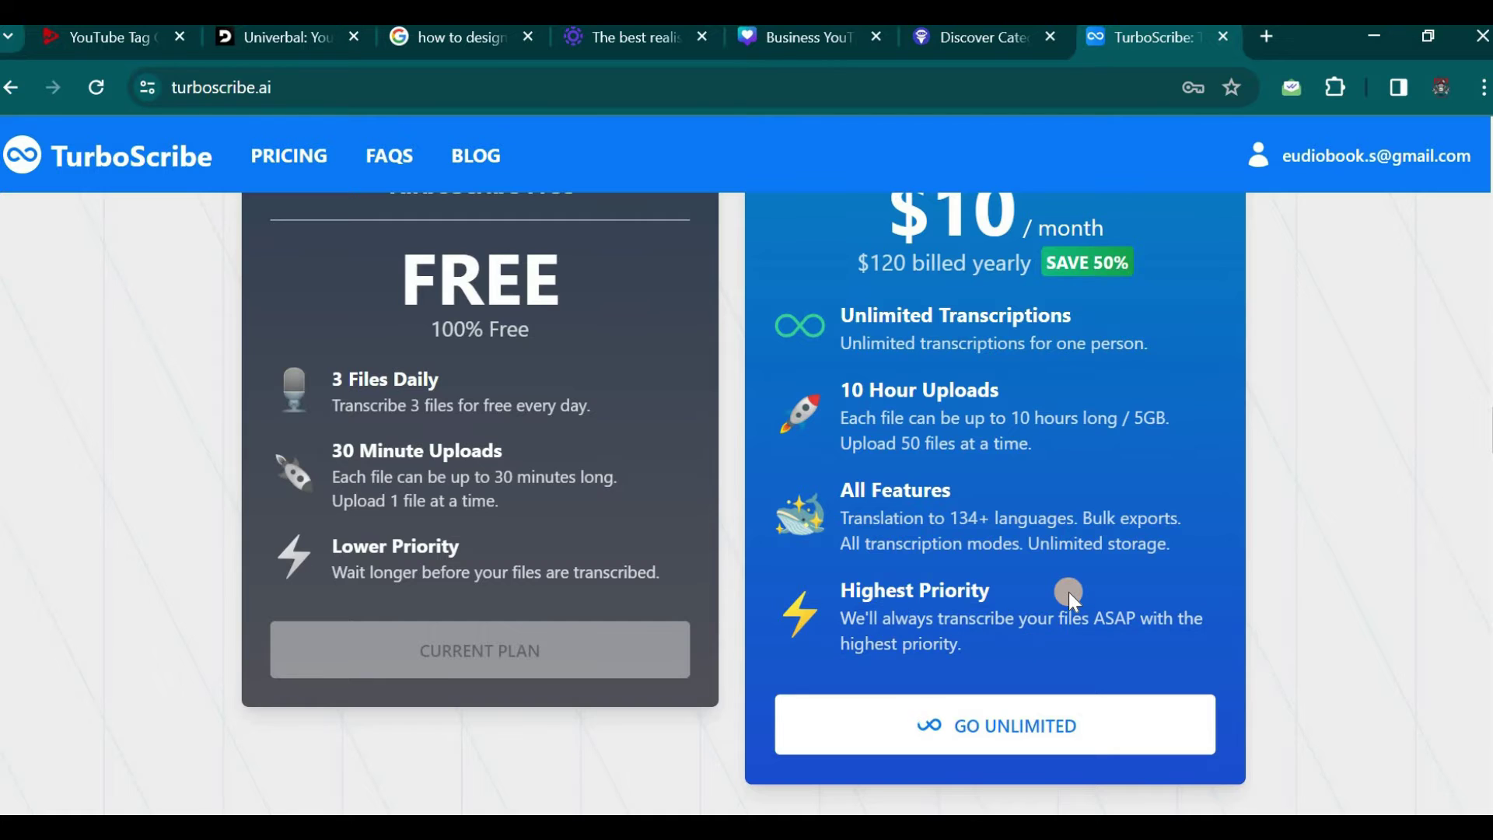
scroll(1069, 591, "up", 2)
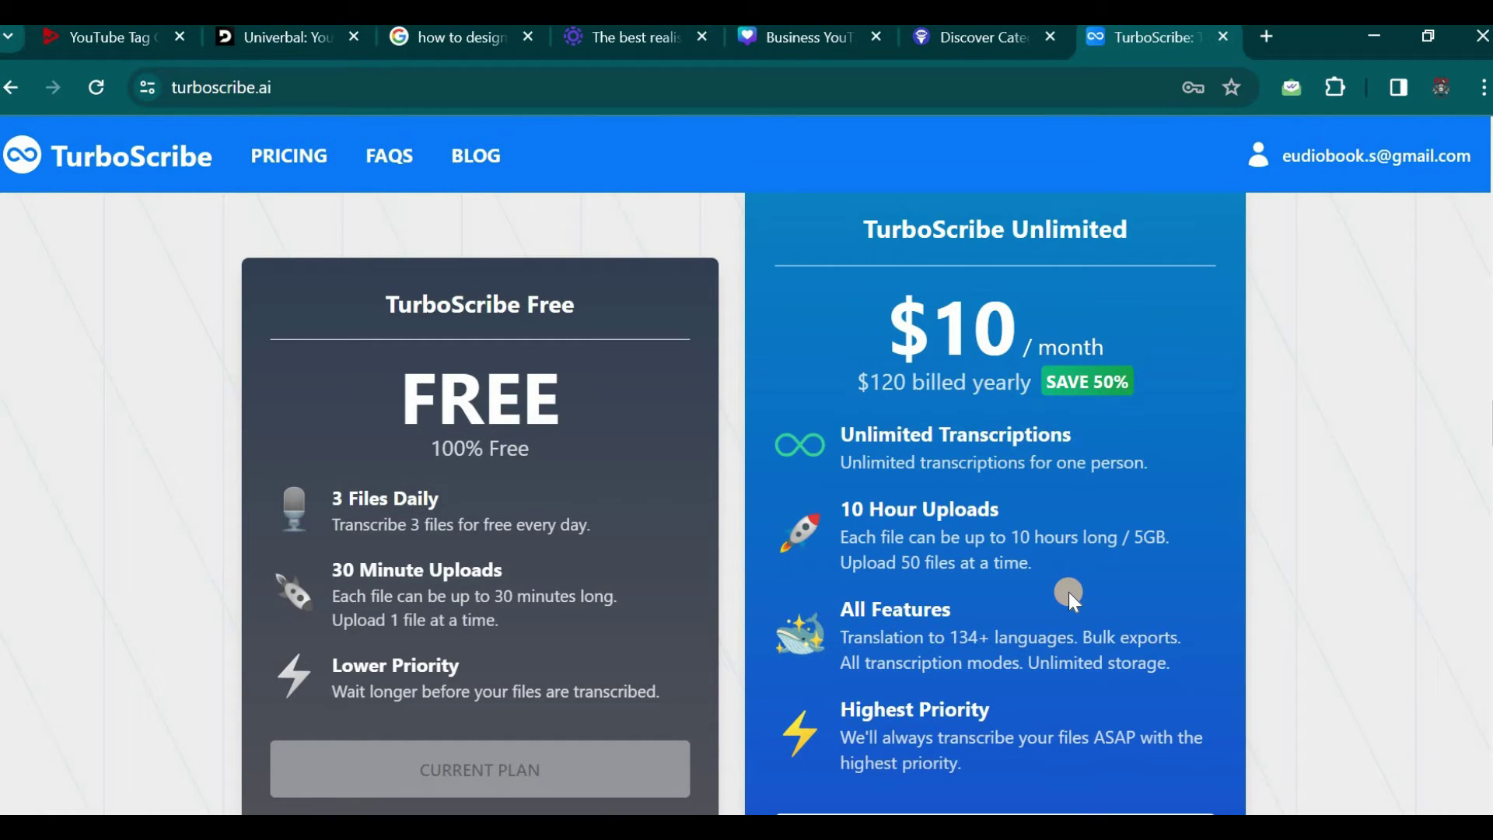
scroll(1069, 591, "down", 2)
scroll(1069, 591, "up", 3)
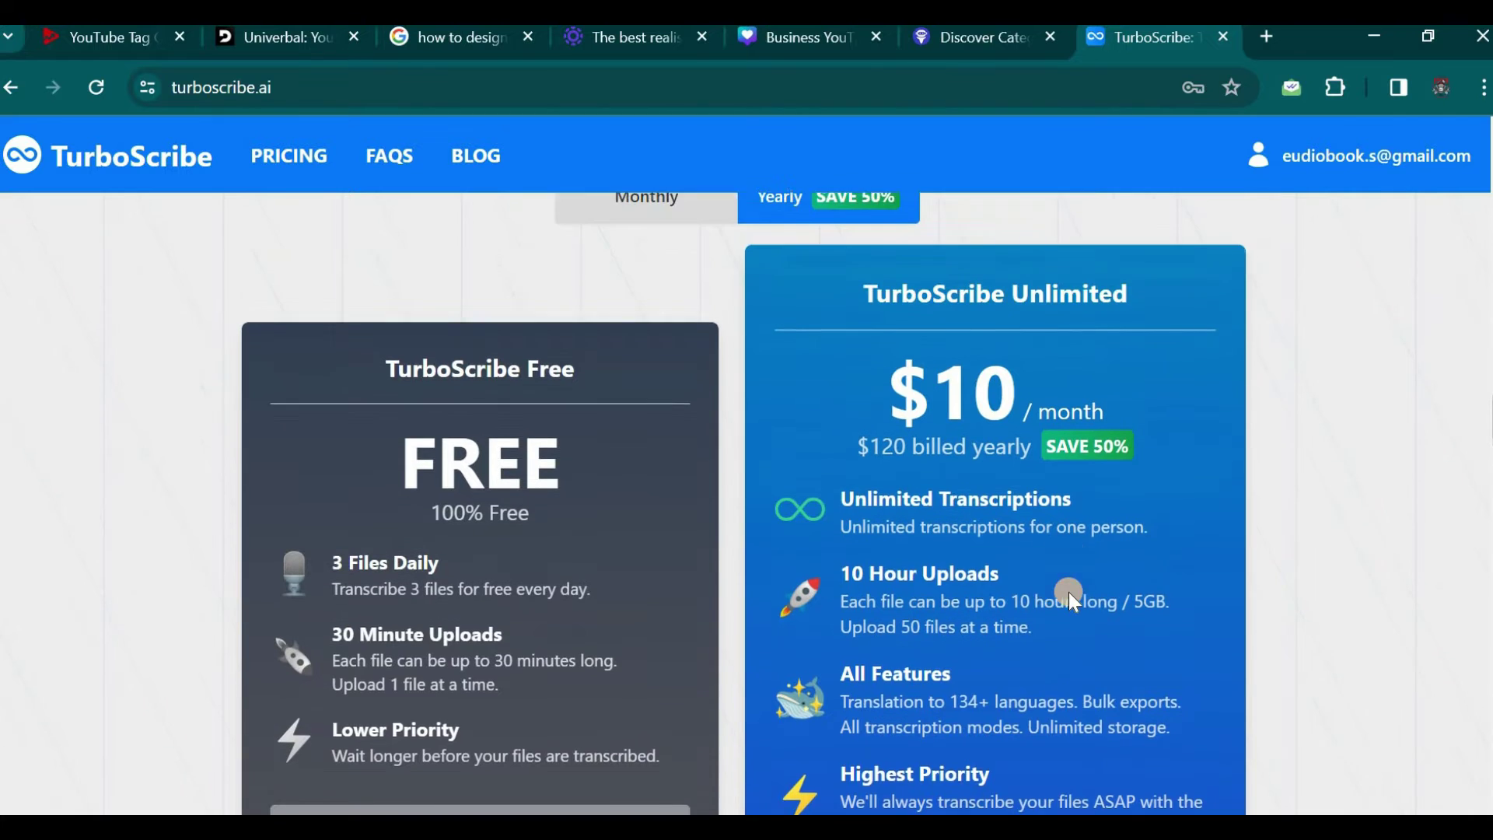
scroll(674, 586, "down", 2)
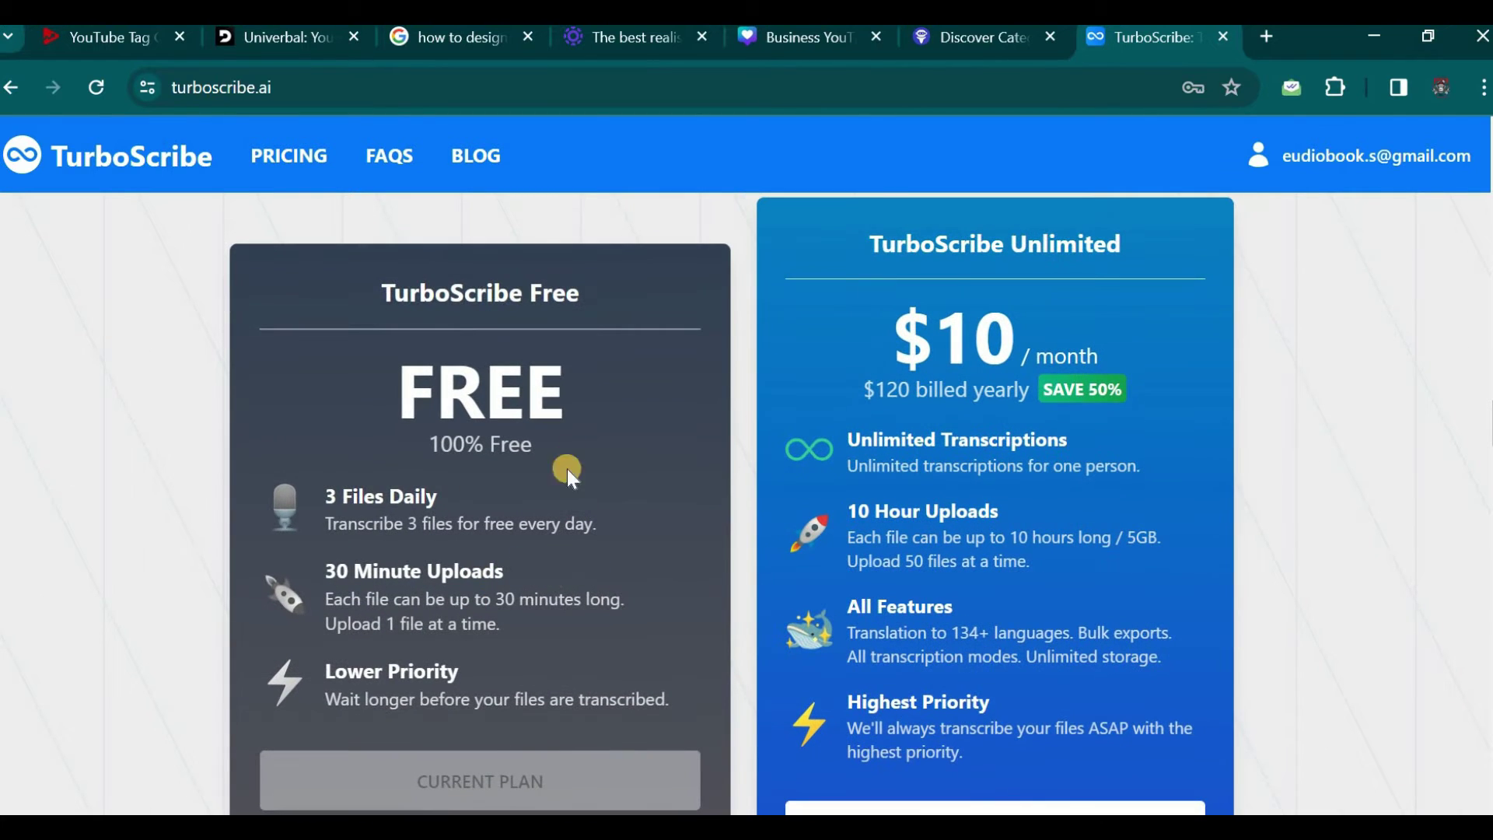
- Start a new transcription from the dashboard and upload the AuFixxuals2 audio file from the Desktop folder
left_click(168, 165)
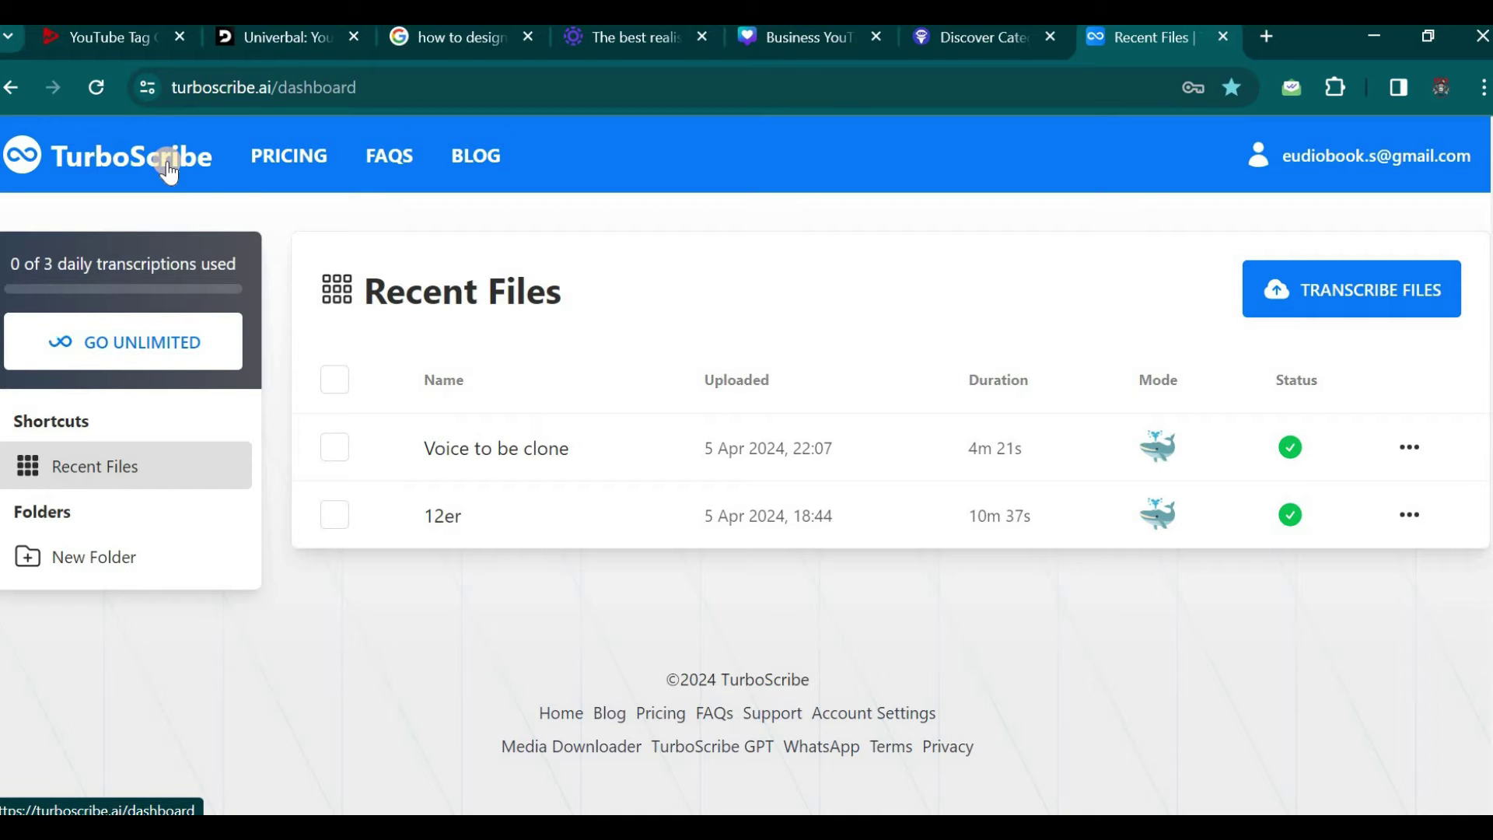
left_click(1335, 291)
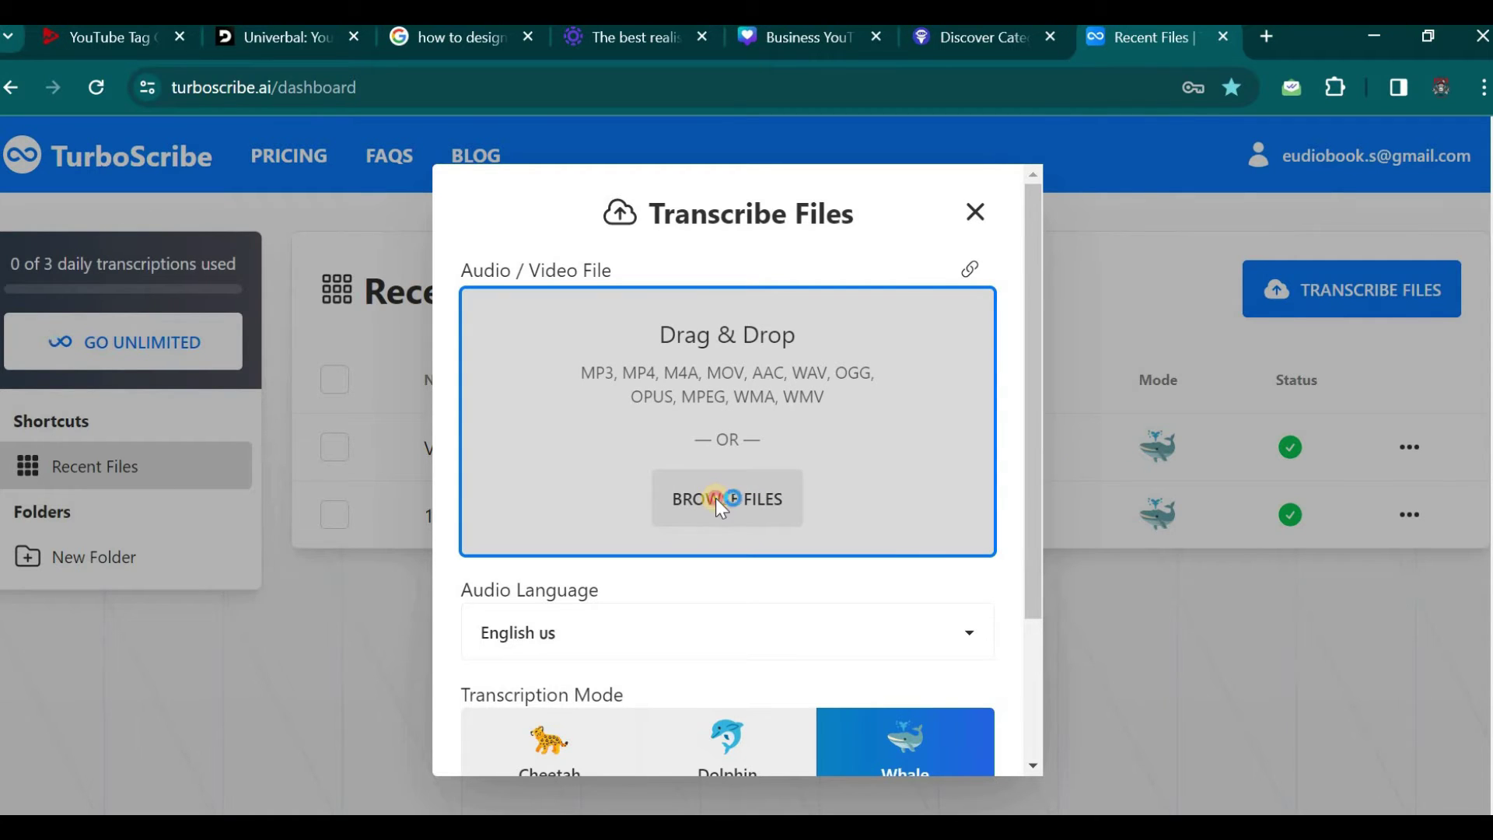
left_click(716, 497)
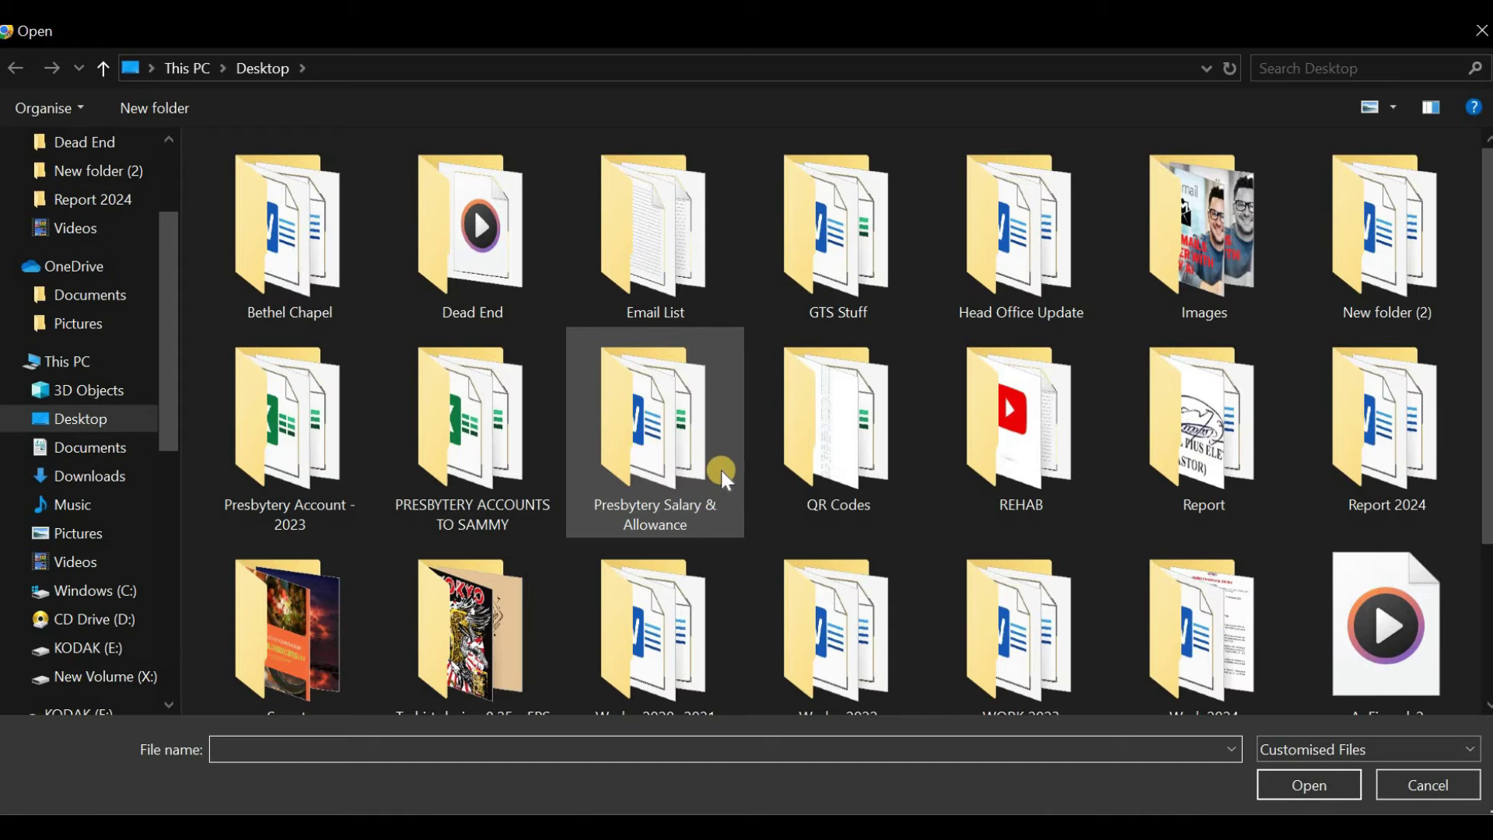
scroll(1151, 585, "down", 2)
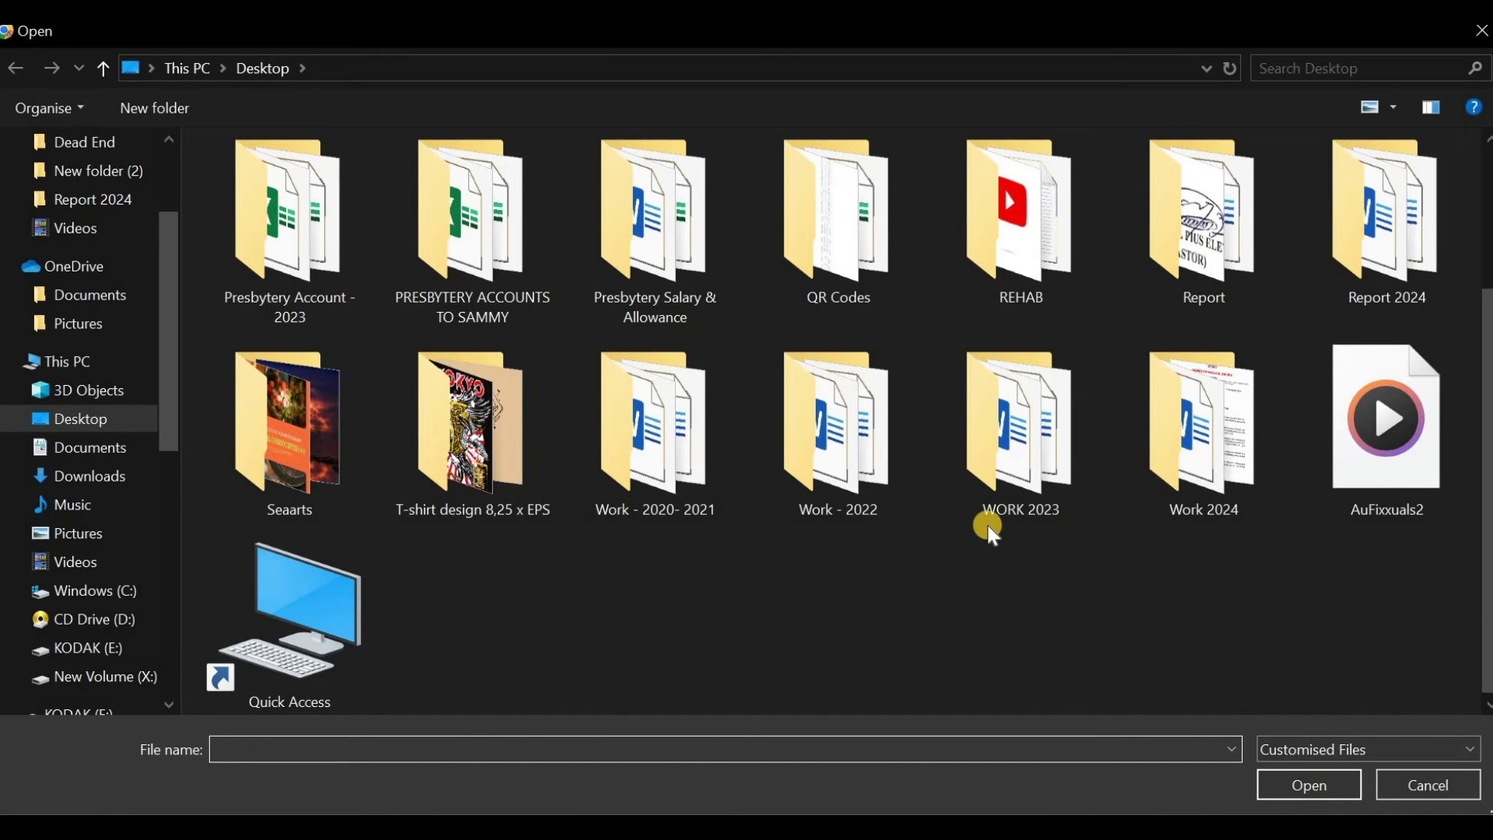
left_click(1375, 507)
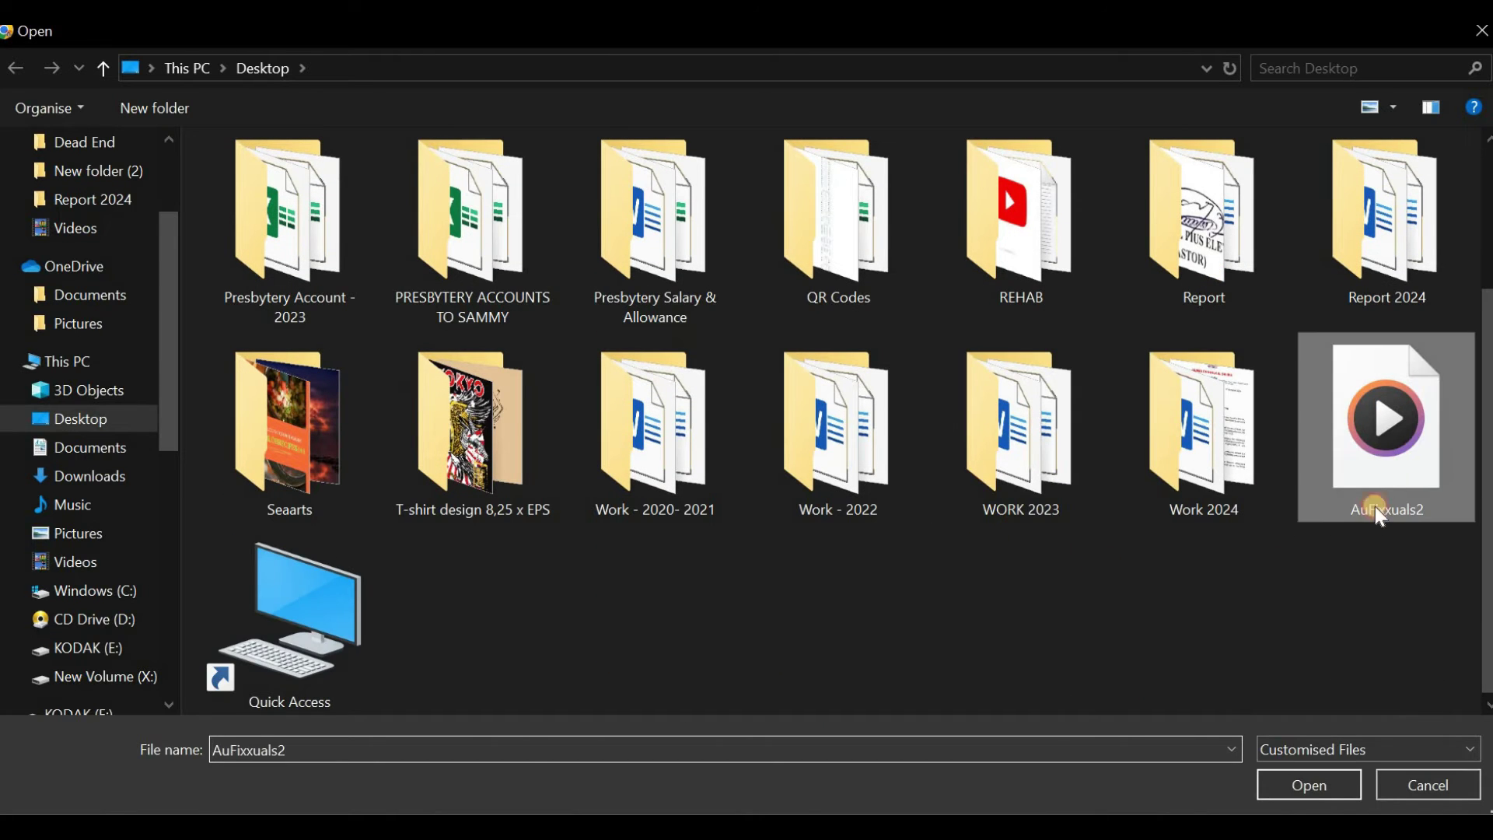
double_click(1372, 428)
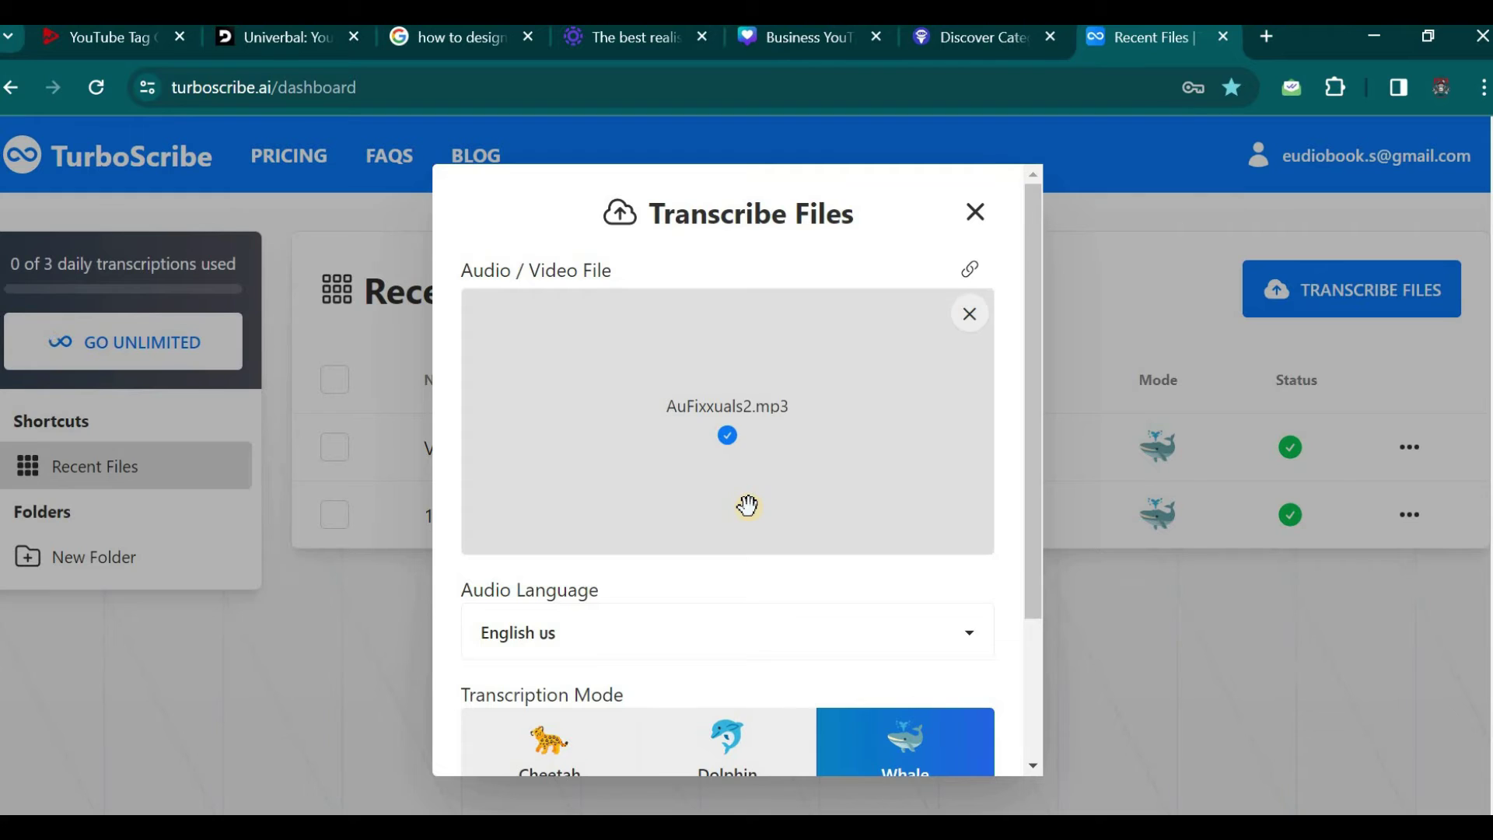
- Browse the available audio languages for the uploaded file and keep English (US) as the audio language
scroll(749, 506, "down", 2)
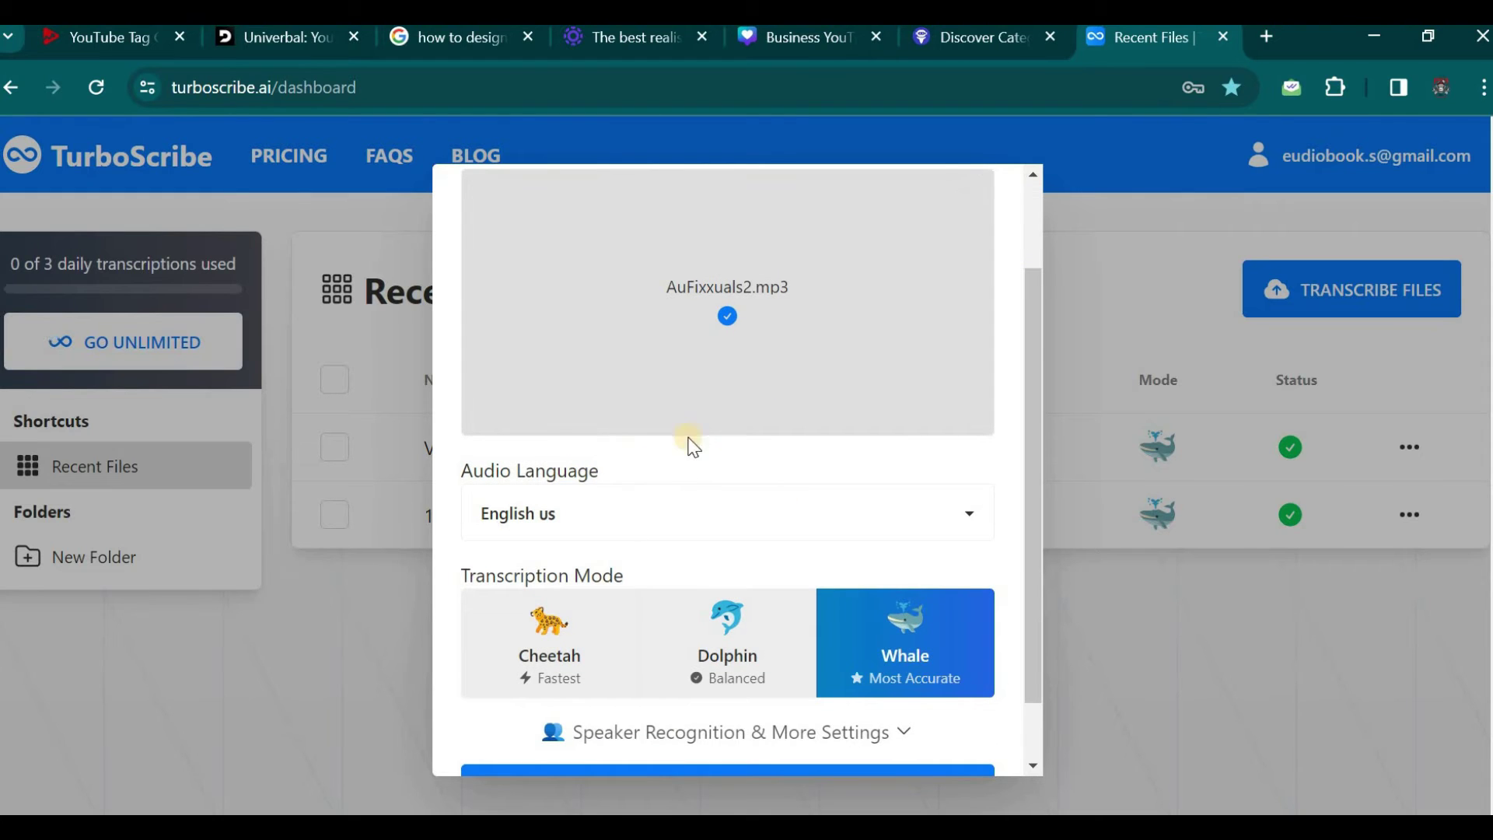
left_click(625, 511)
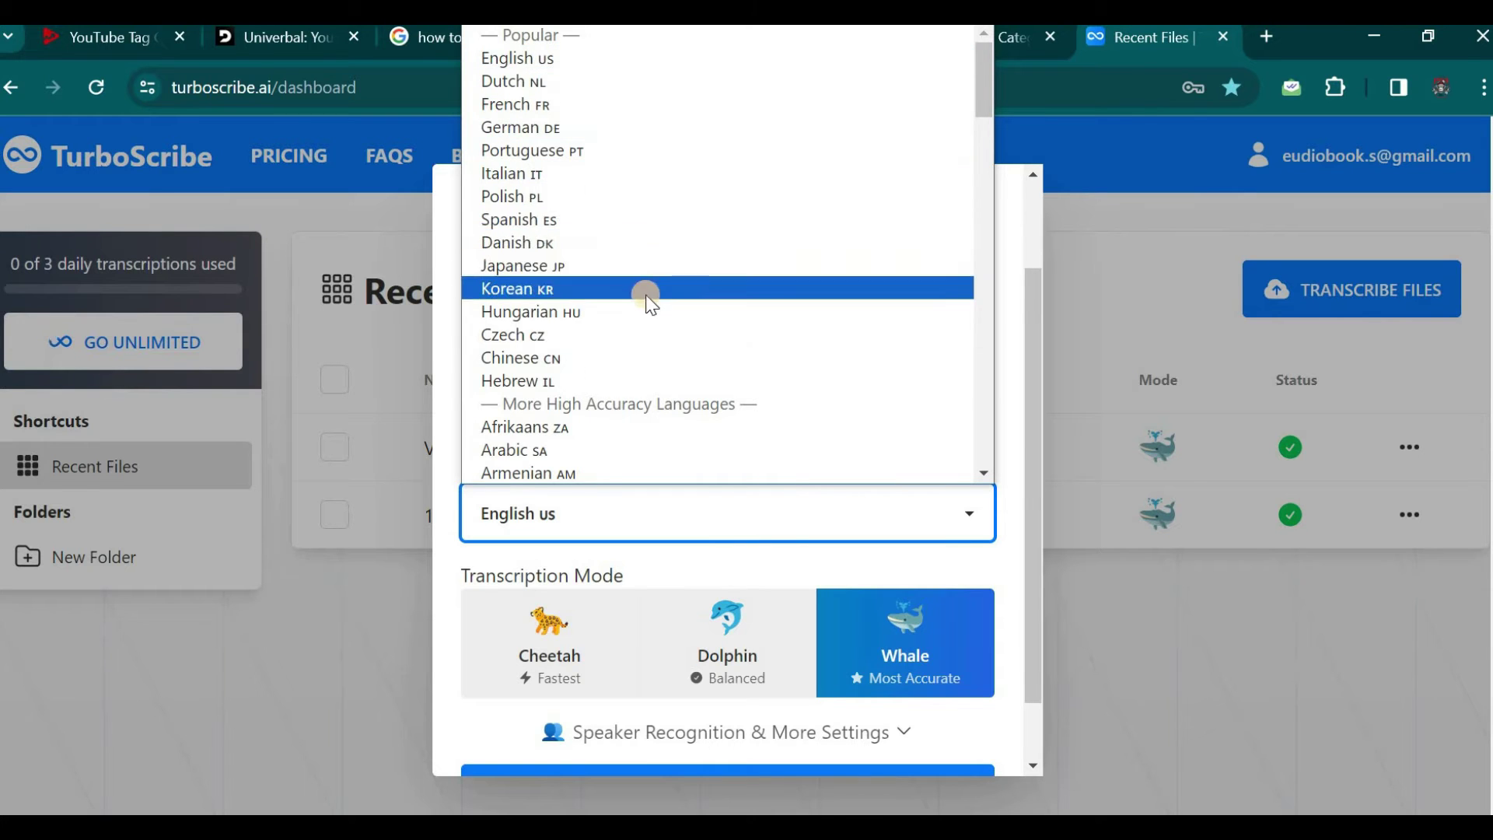
scroll(648, 300, "down", 3)
scroll(649, 303, "down", 15)
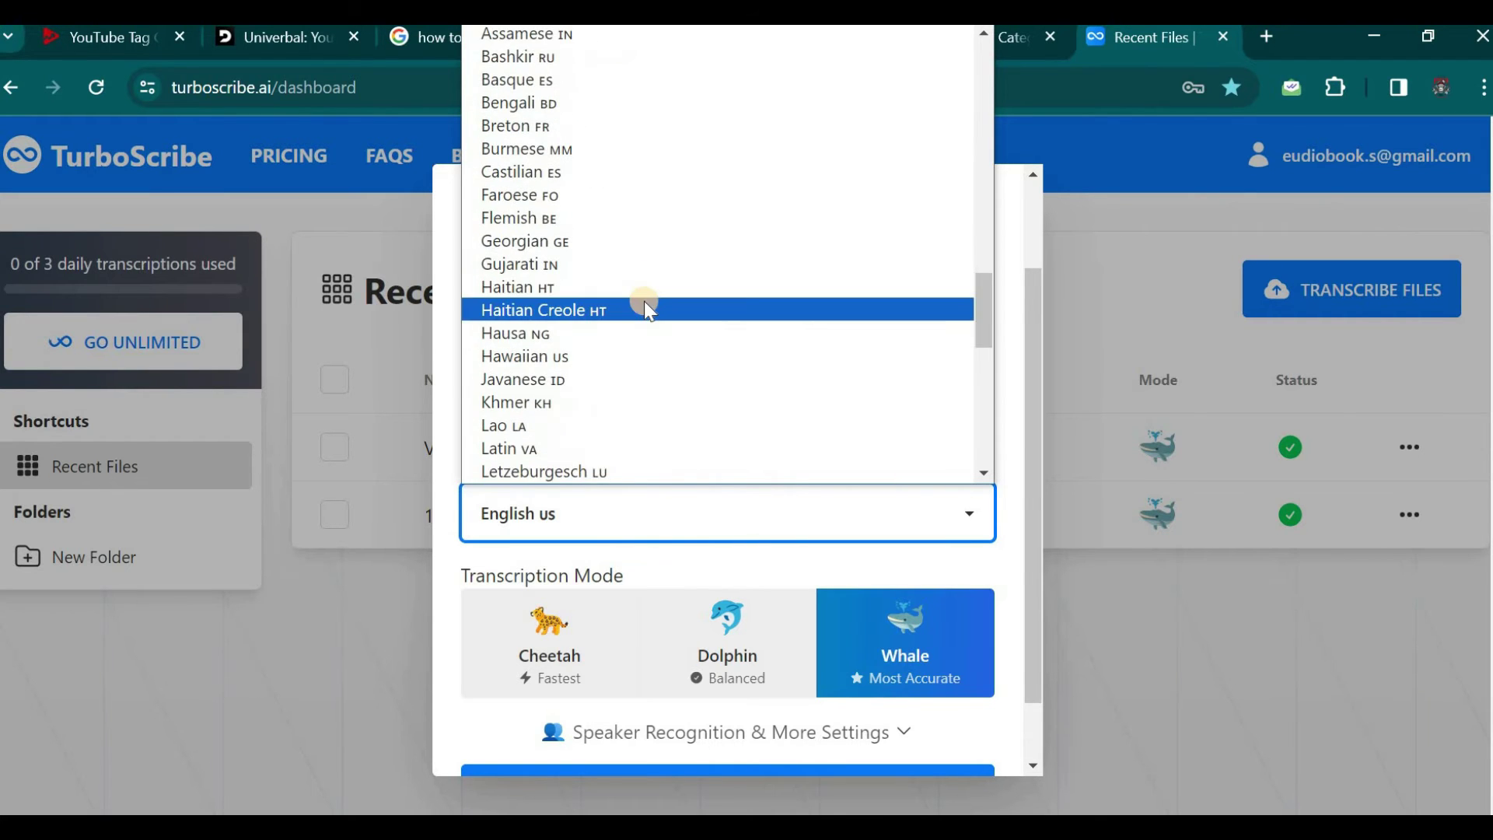
scroll(649, 308, "up", 9)
scroll(648, 310, "up", 10)
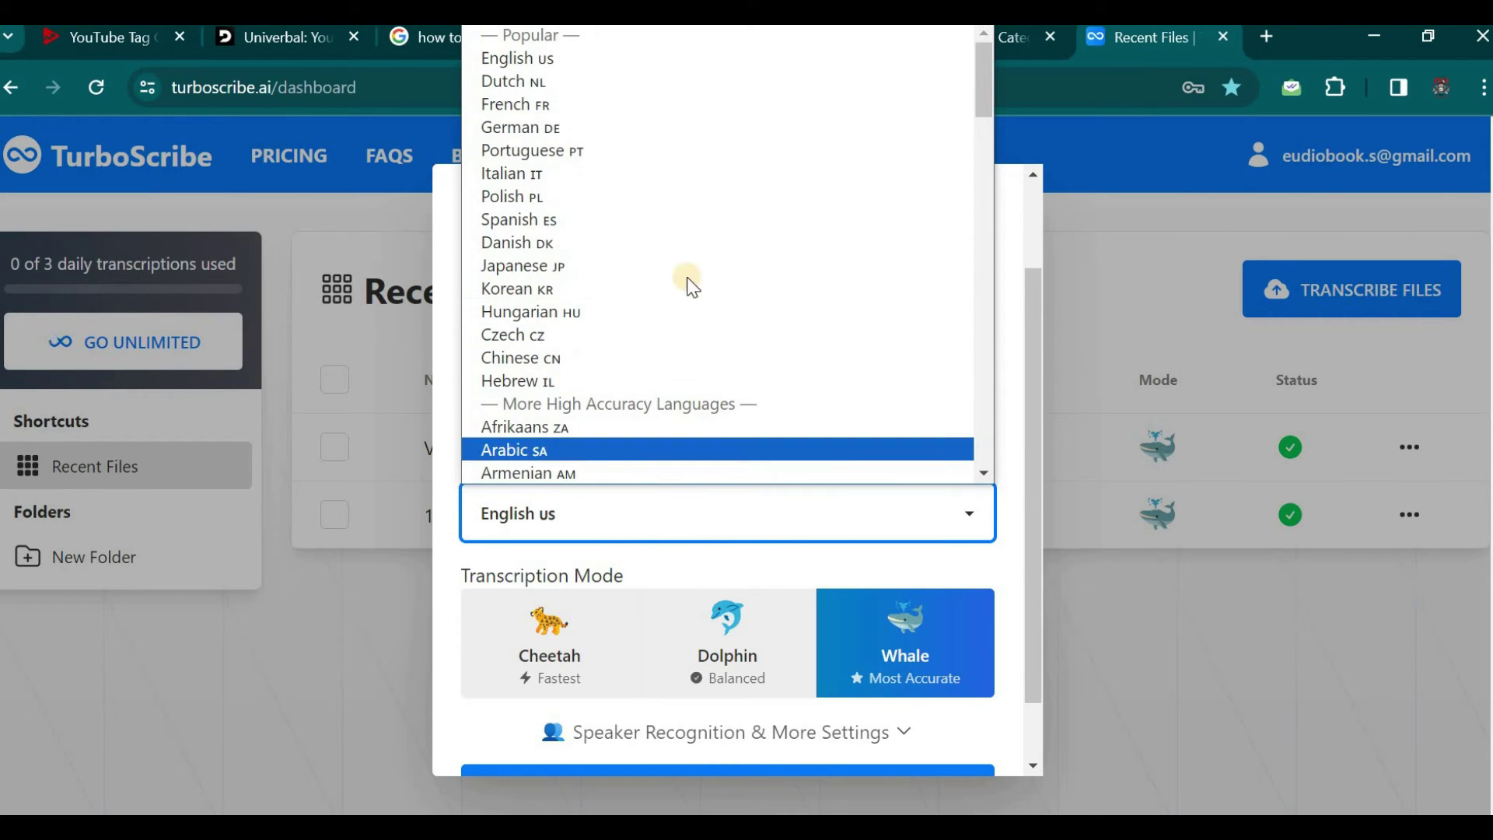
left_click(876, 528)
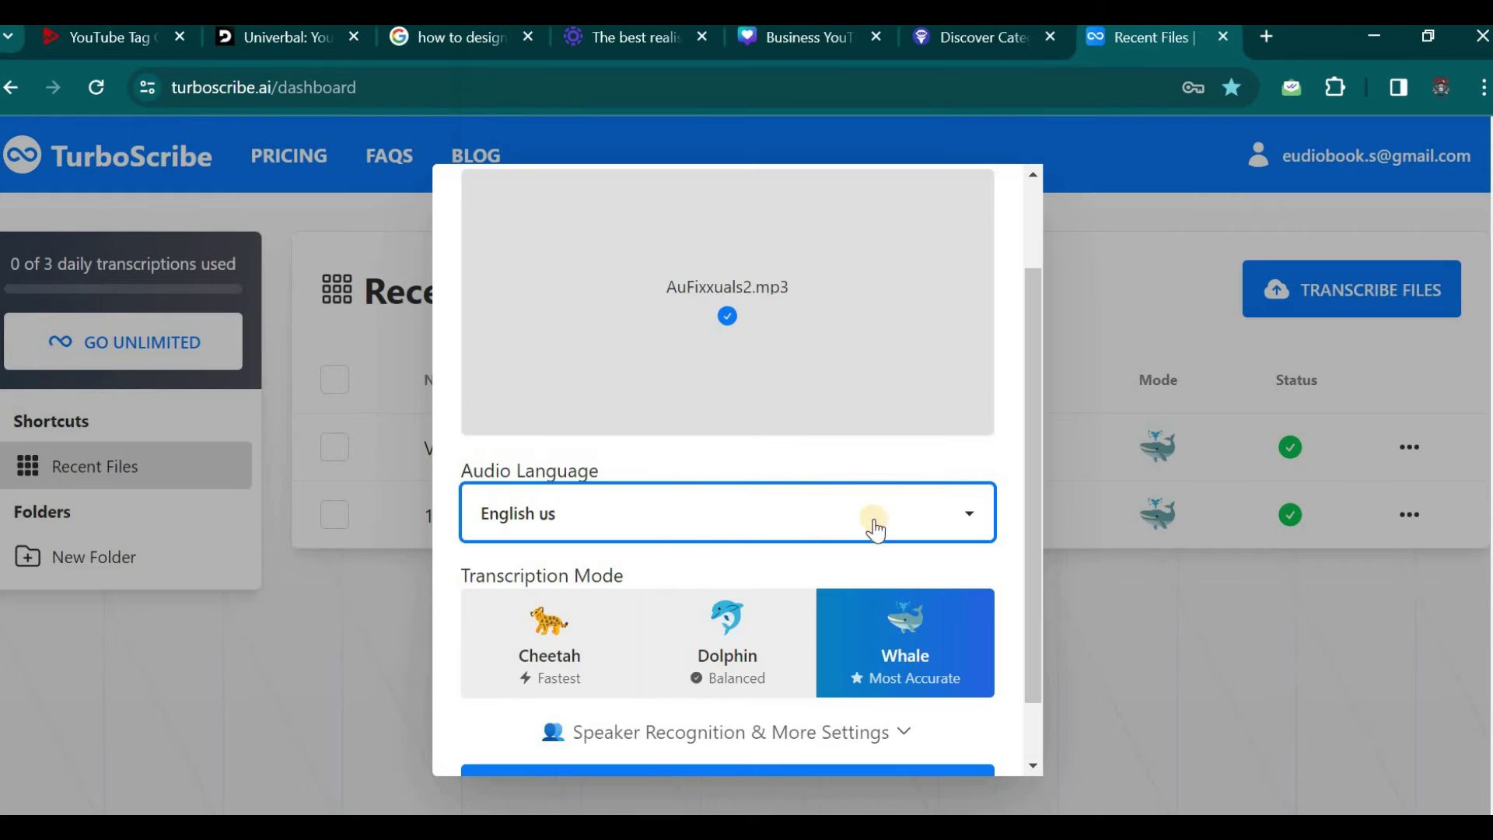
left_click(648, 574)
- Compare the Dolphin and Whale transcription modes, choose Whale and start transcribing AuFixxuals2.mp3
scroll(751, 555, "down", 1)
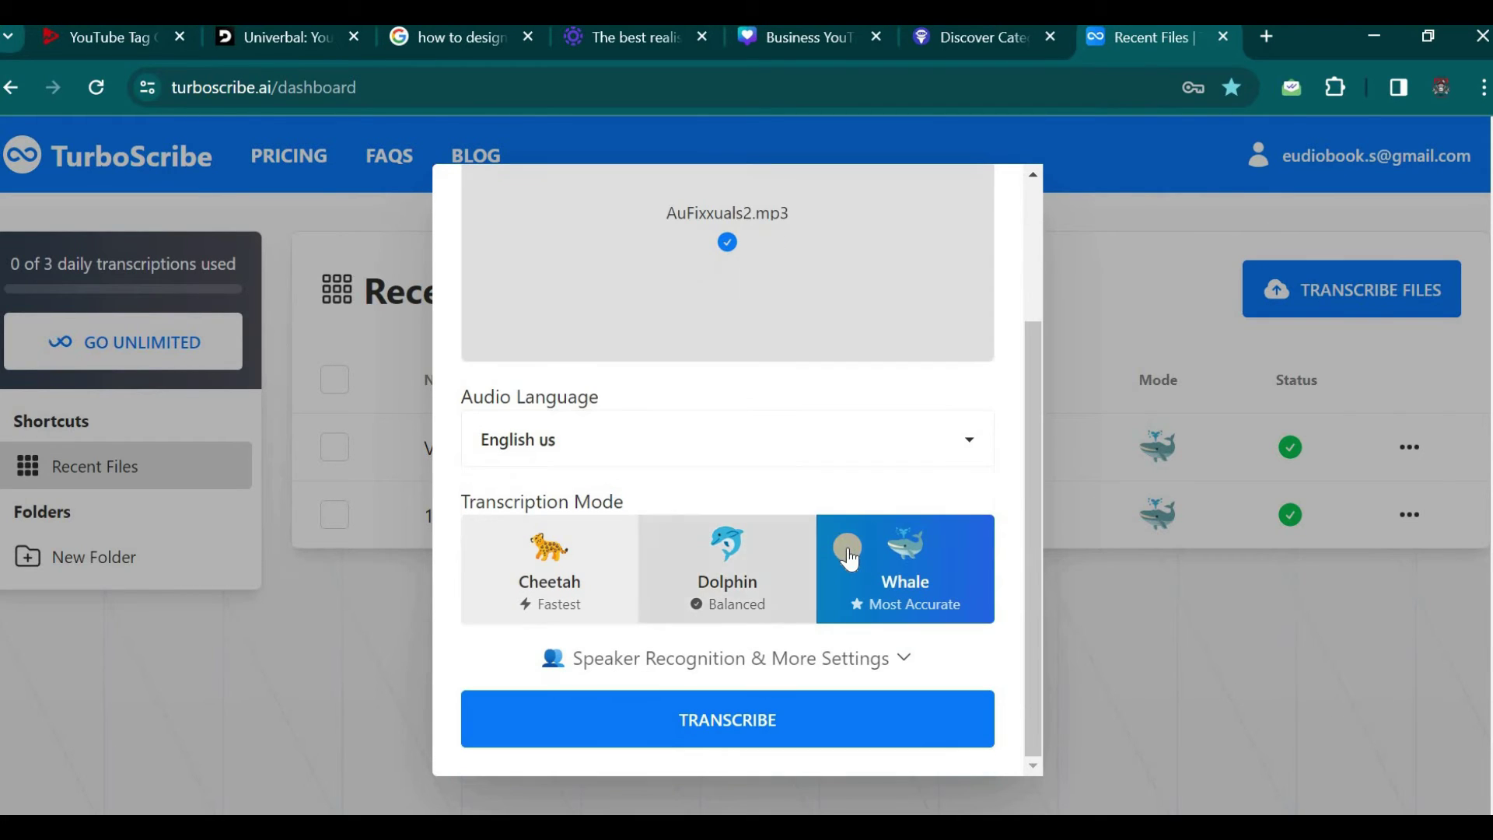
mouse_move(812, 580)
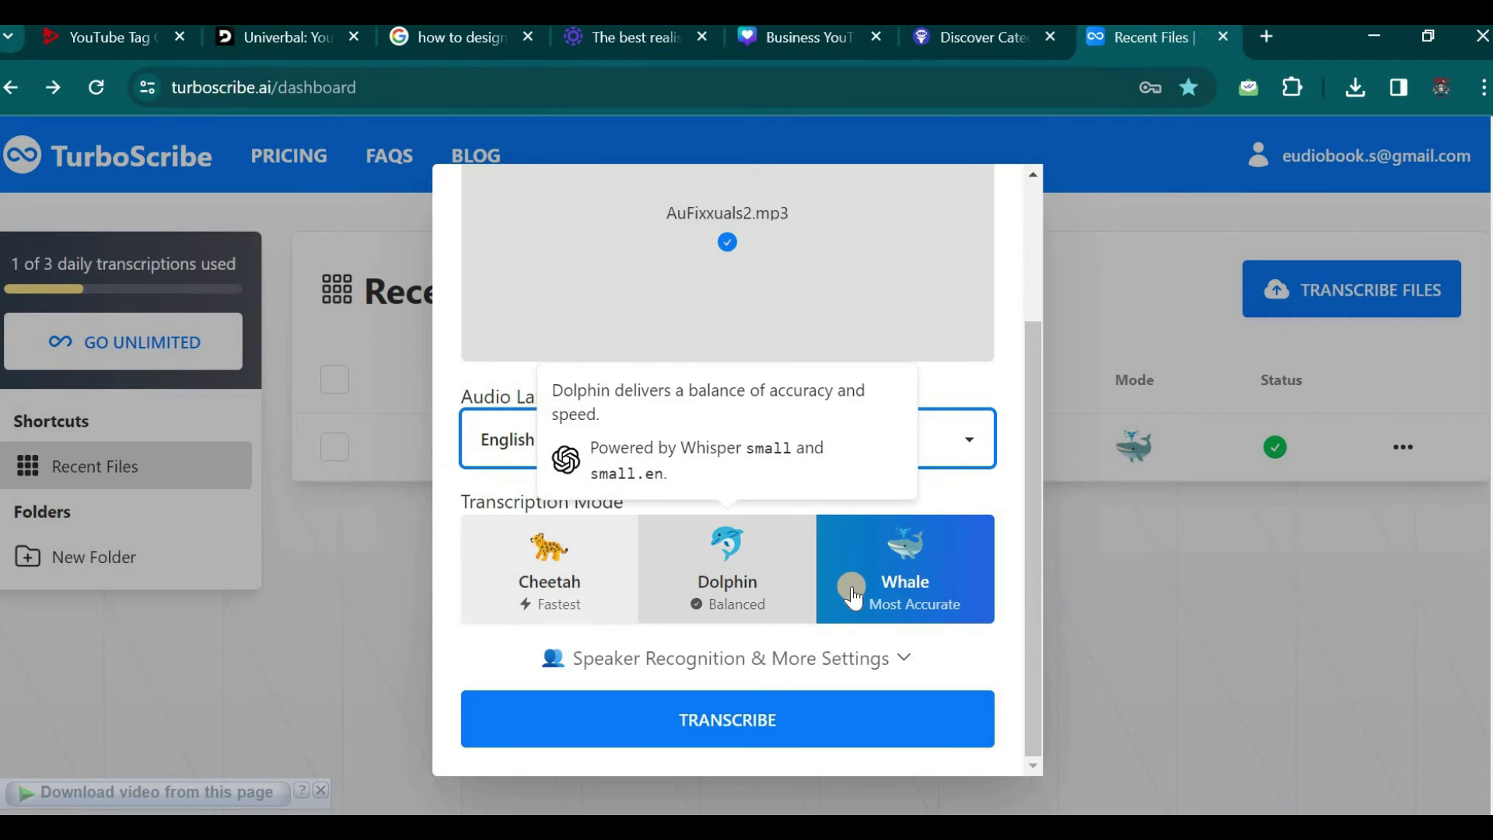
mouse_move(864, 575)
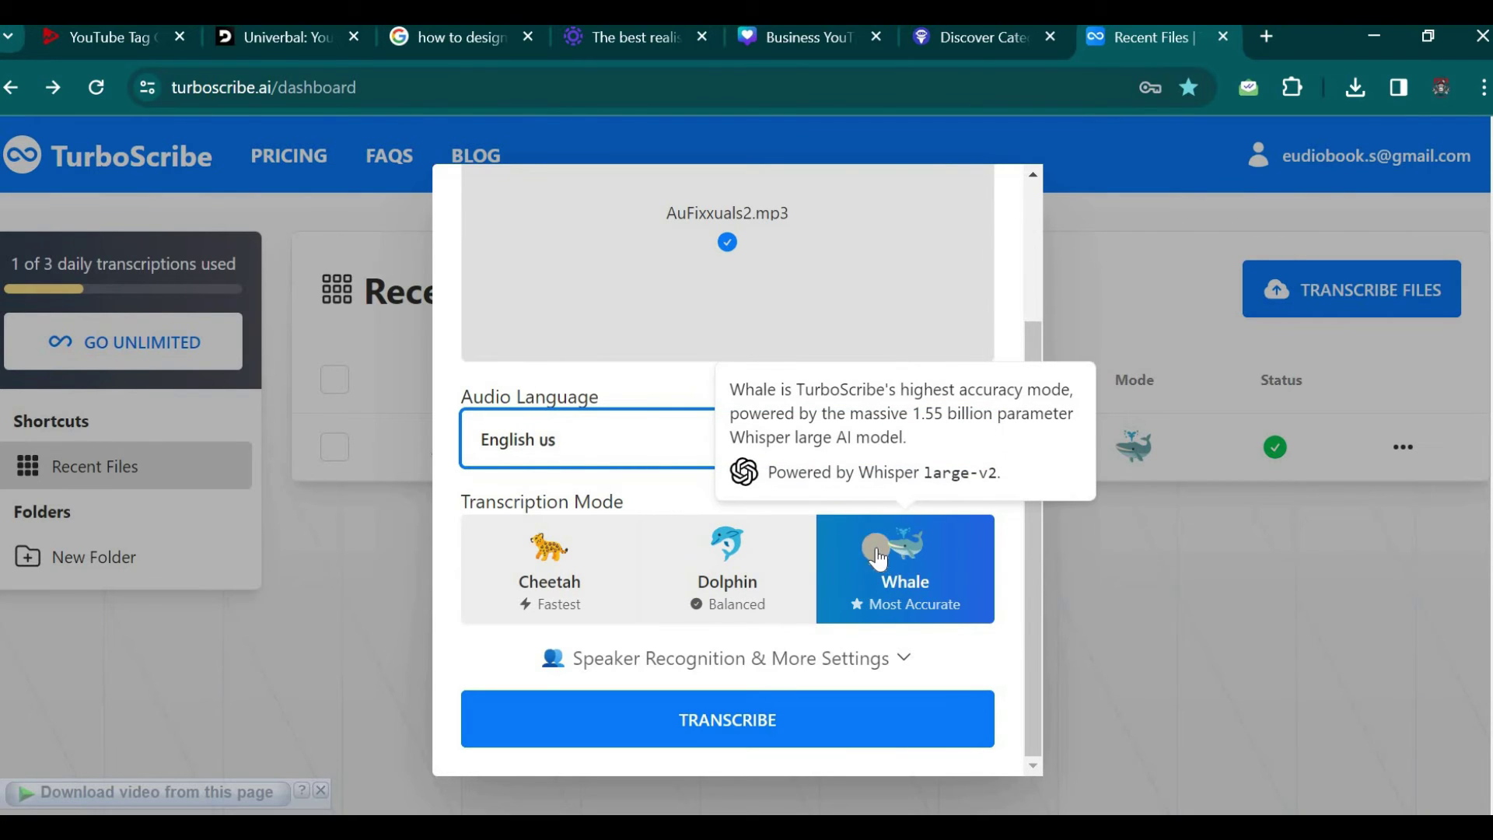
left_click(869, 565)
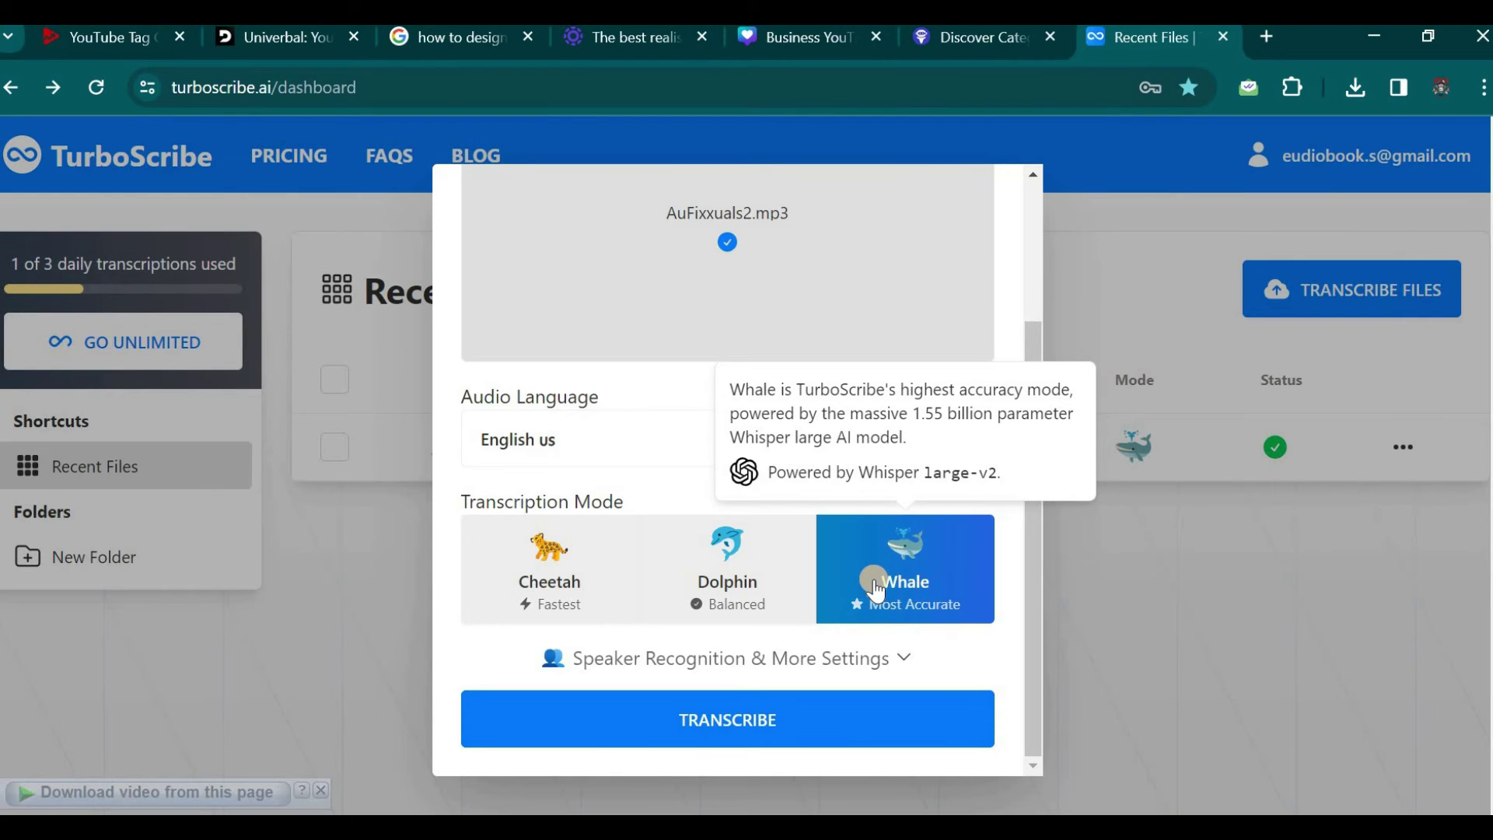
left_click(739, 717)
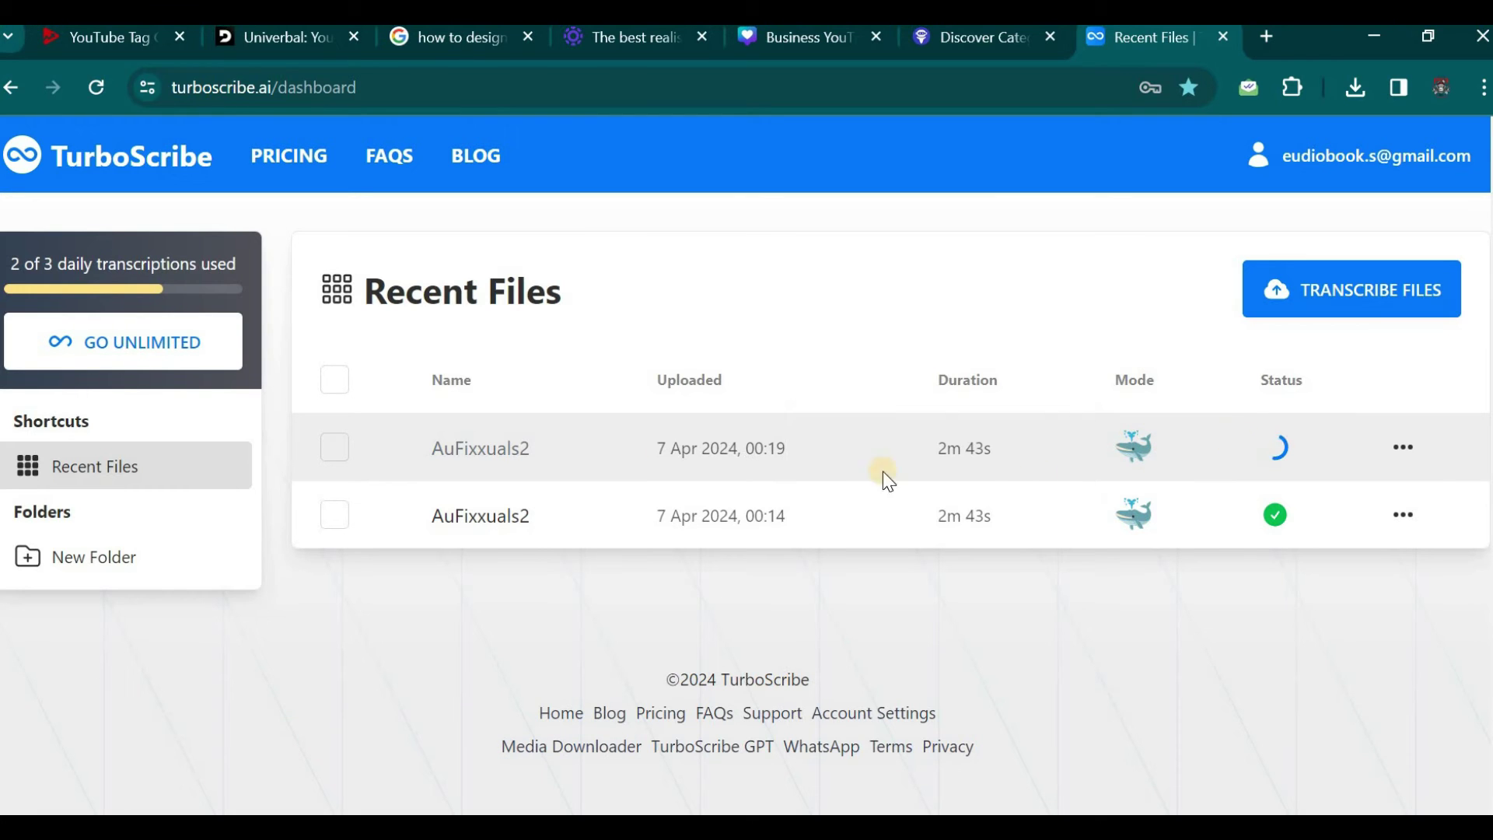
- Check the transcription status of both AuFixxuals2 entries in Recent Files and review the file actions offered for each
mouse_move(1288, 457)
double_click(503, 452)
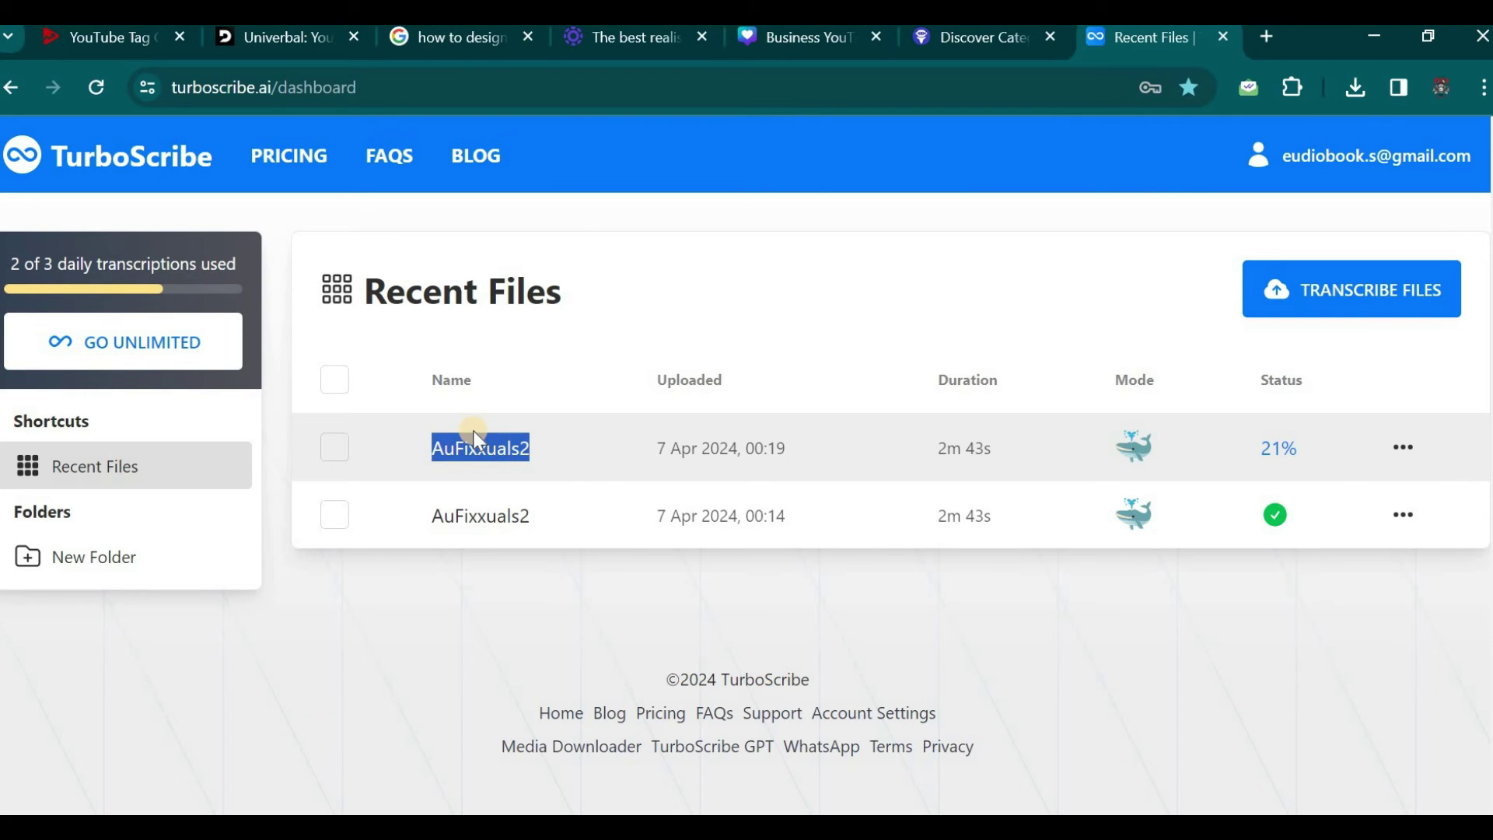
left_click(600, 467)
mouse_move(1298, 512)
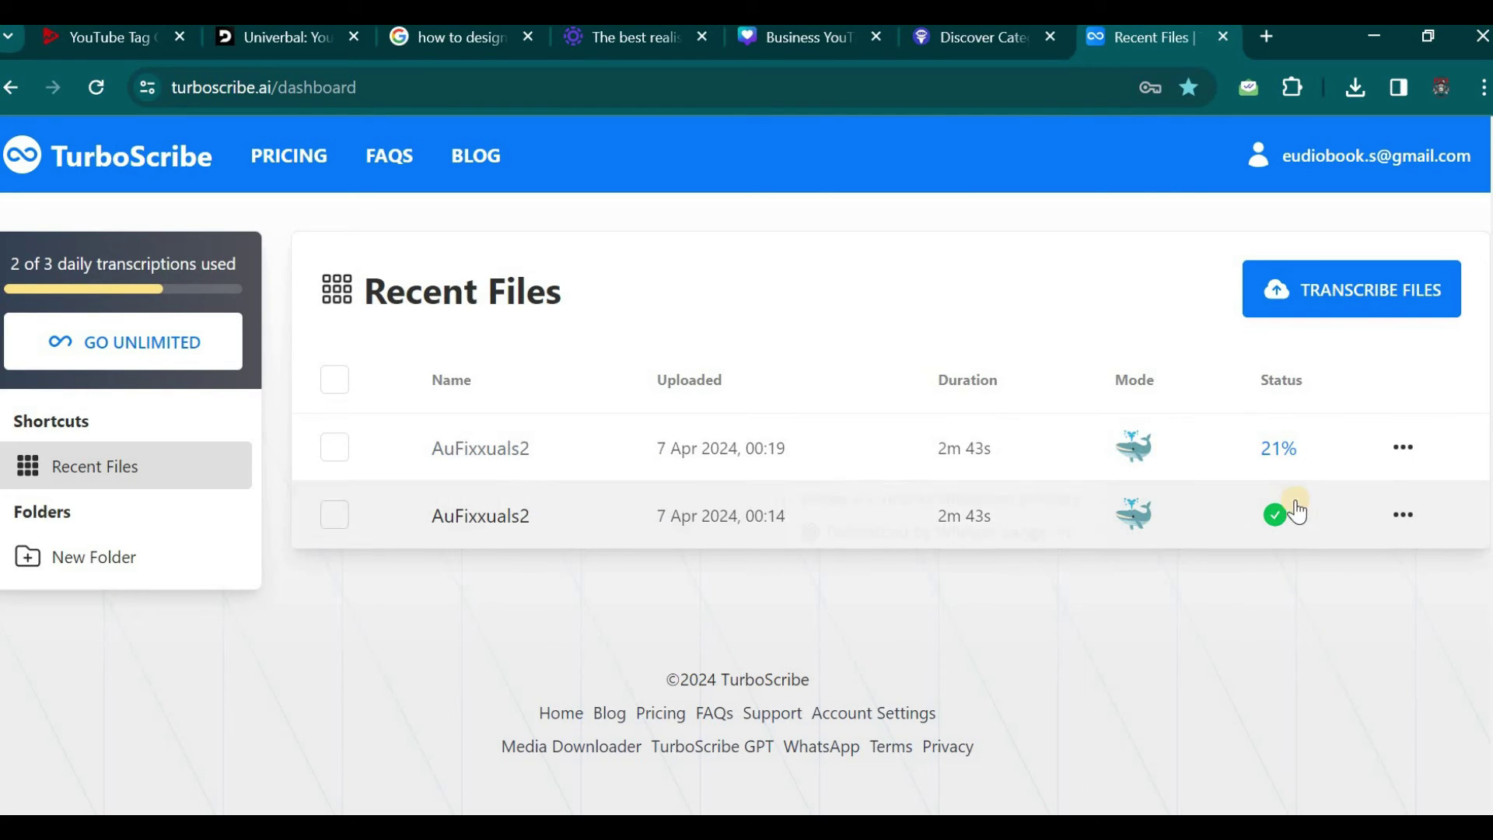
left_click(1402, 514)
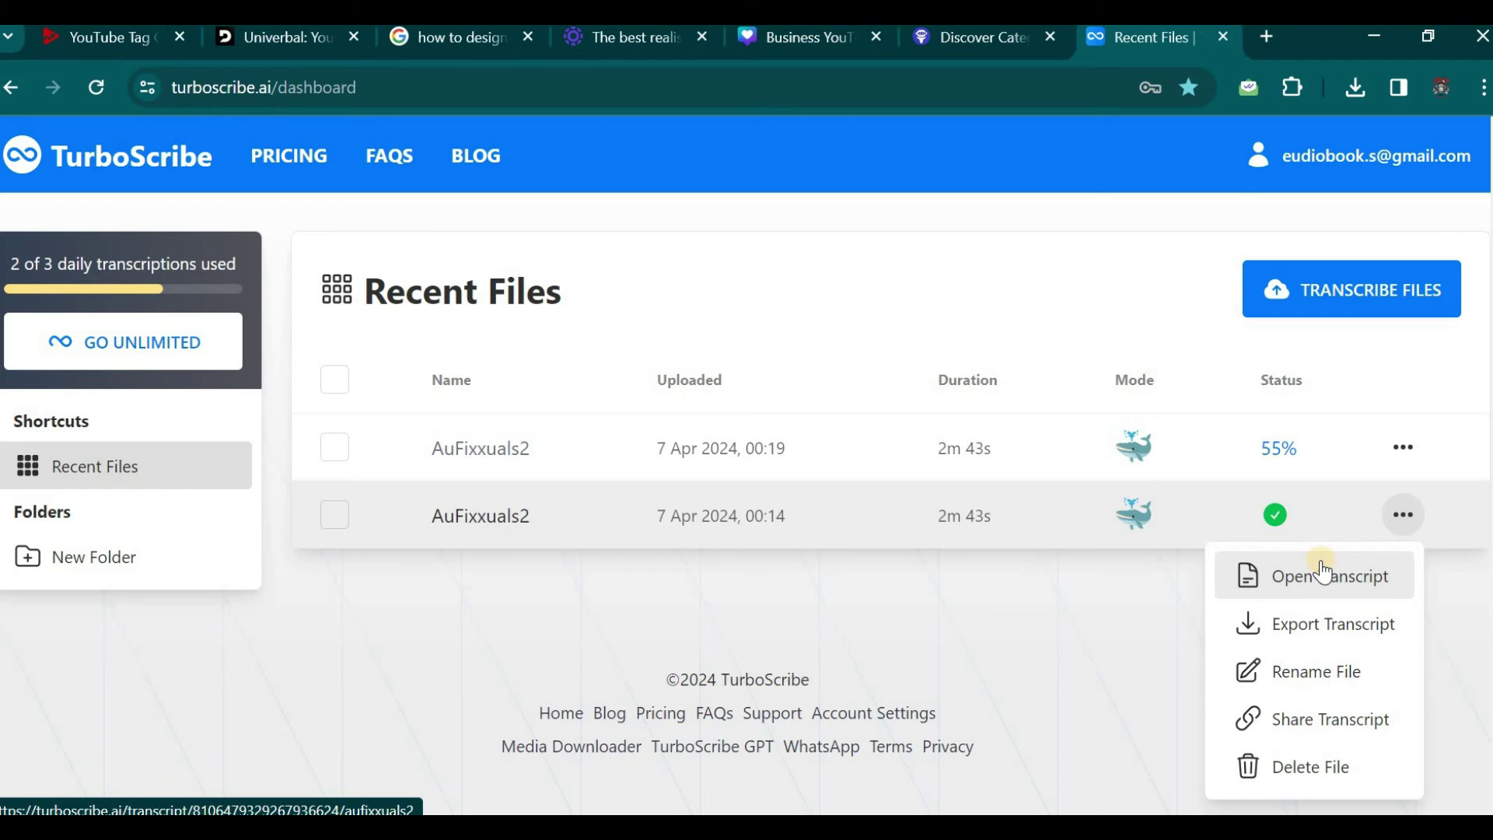
left_click(1399, 512)
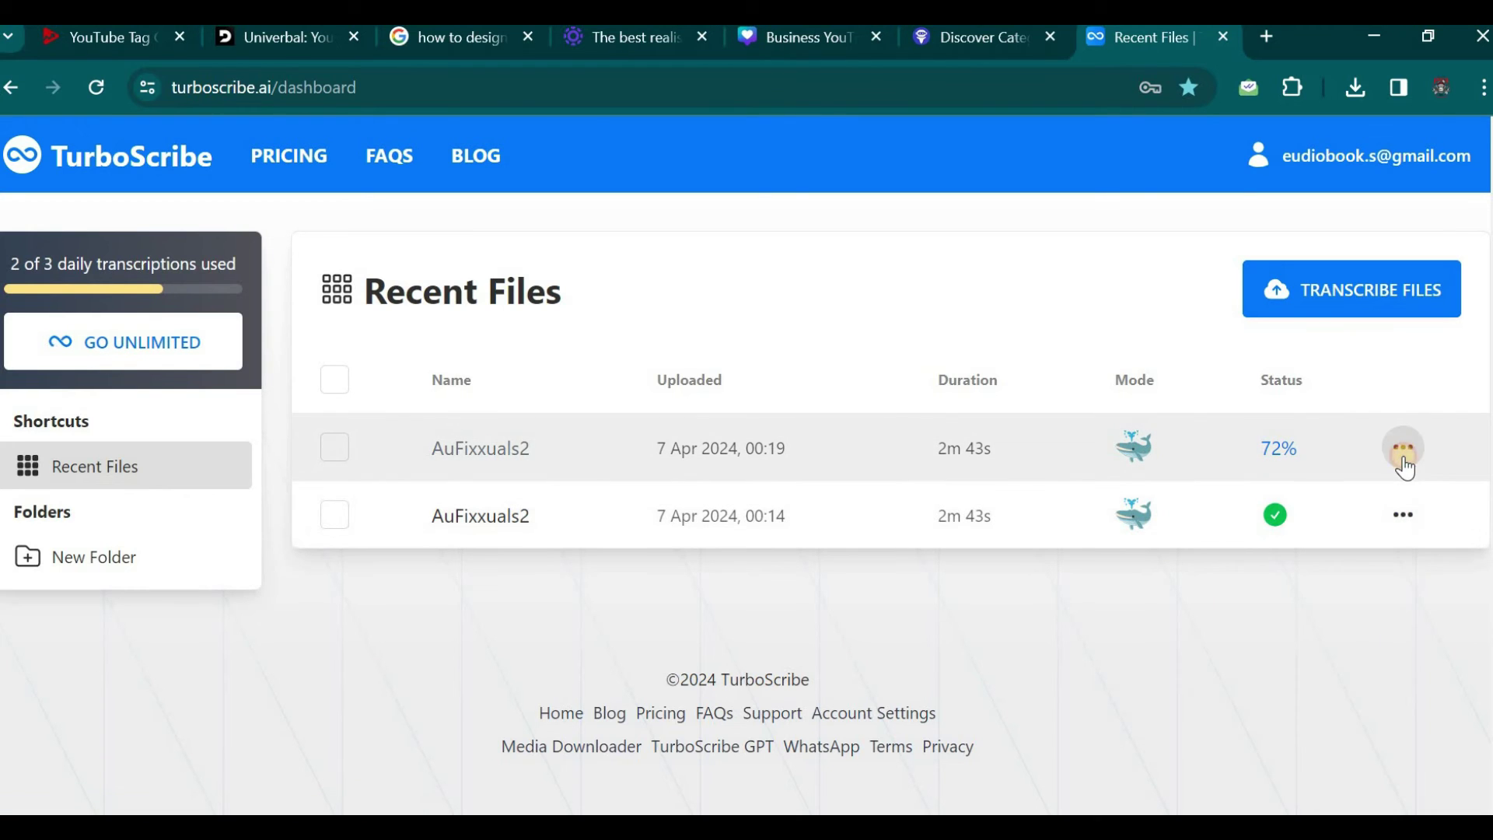
left_click(1403, 449)
left_click(1403, 513)
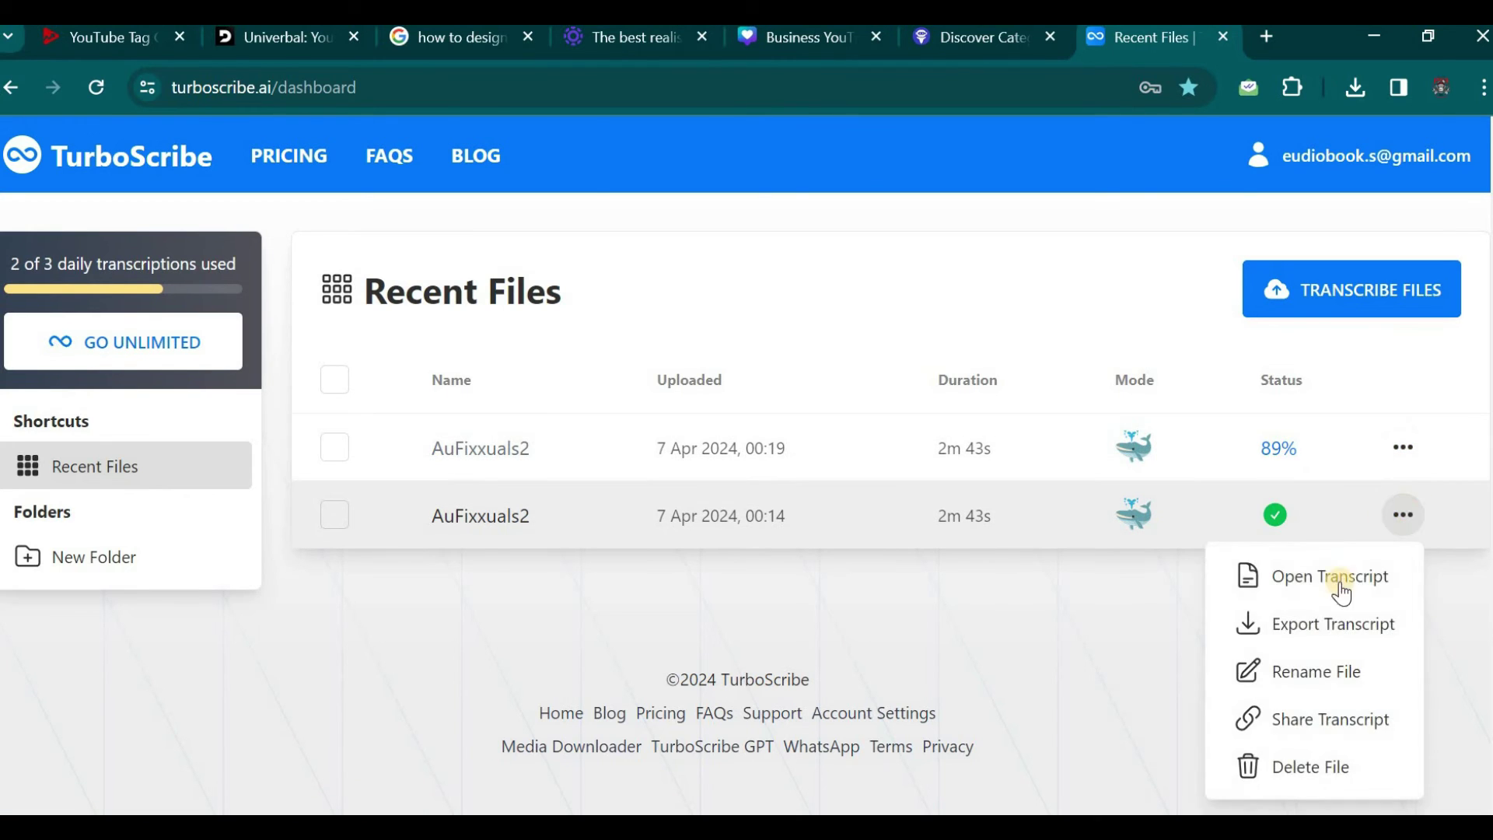
left_click(1403, 448)
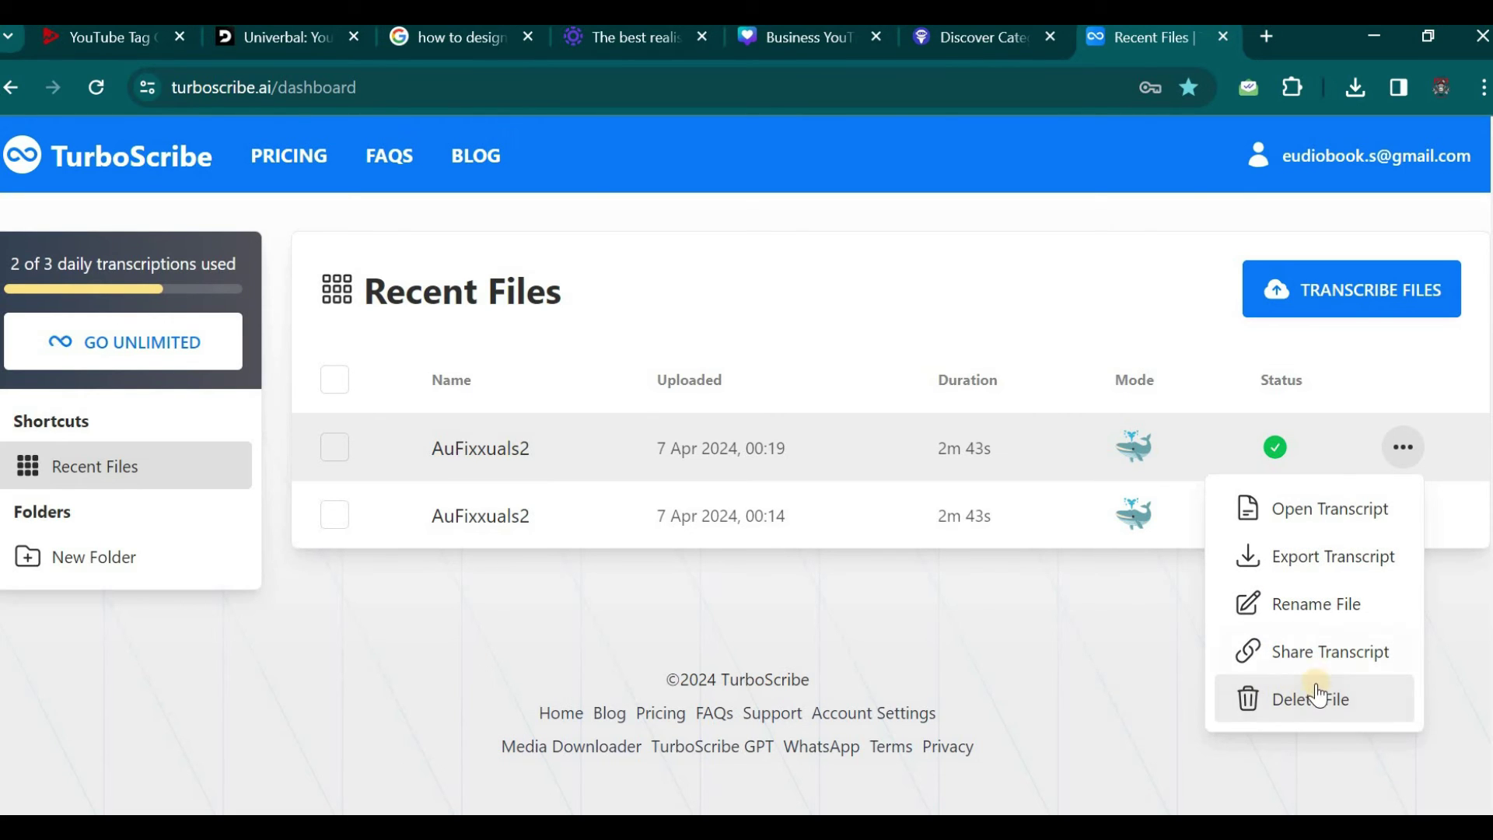
left_click(1123, 327)
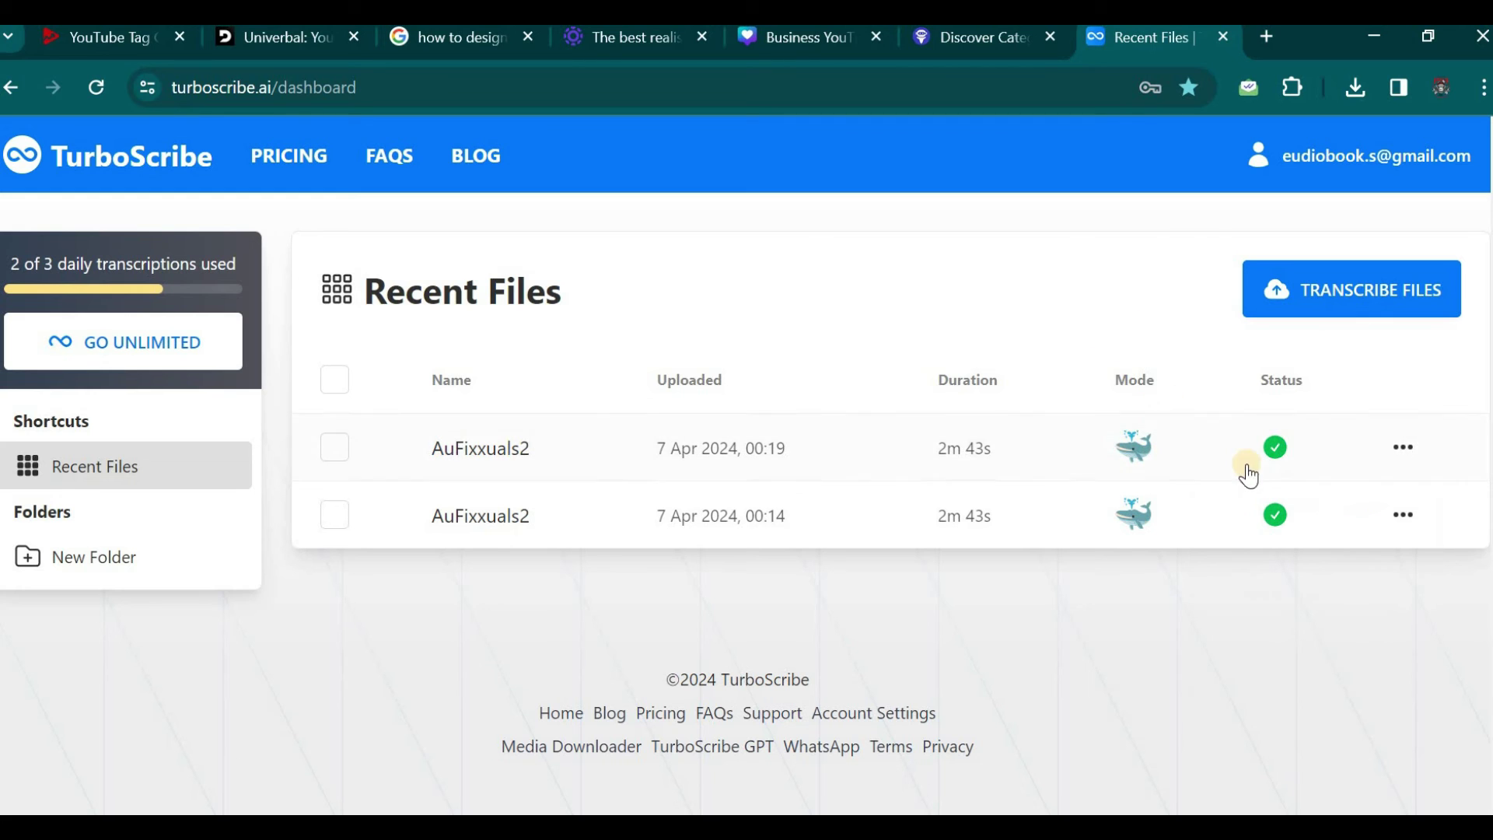
- Open the transcript of the AuFixxuals2 file uploaded at 00:19 and look through its text and export options
left_click(1404, 447)
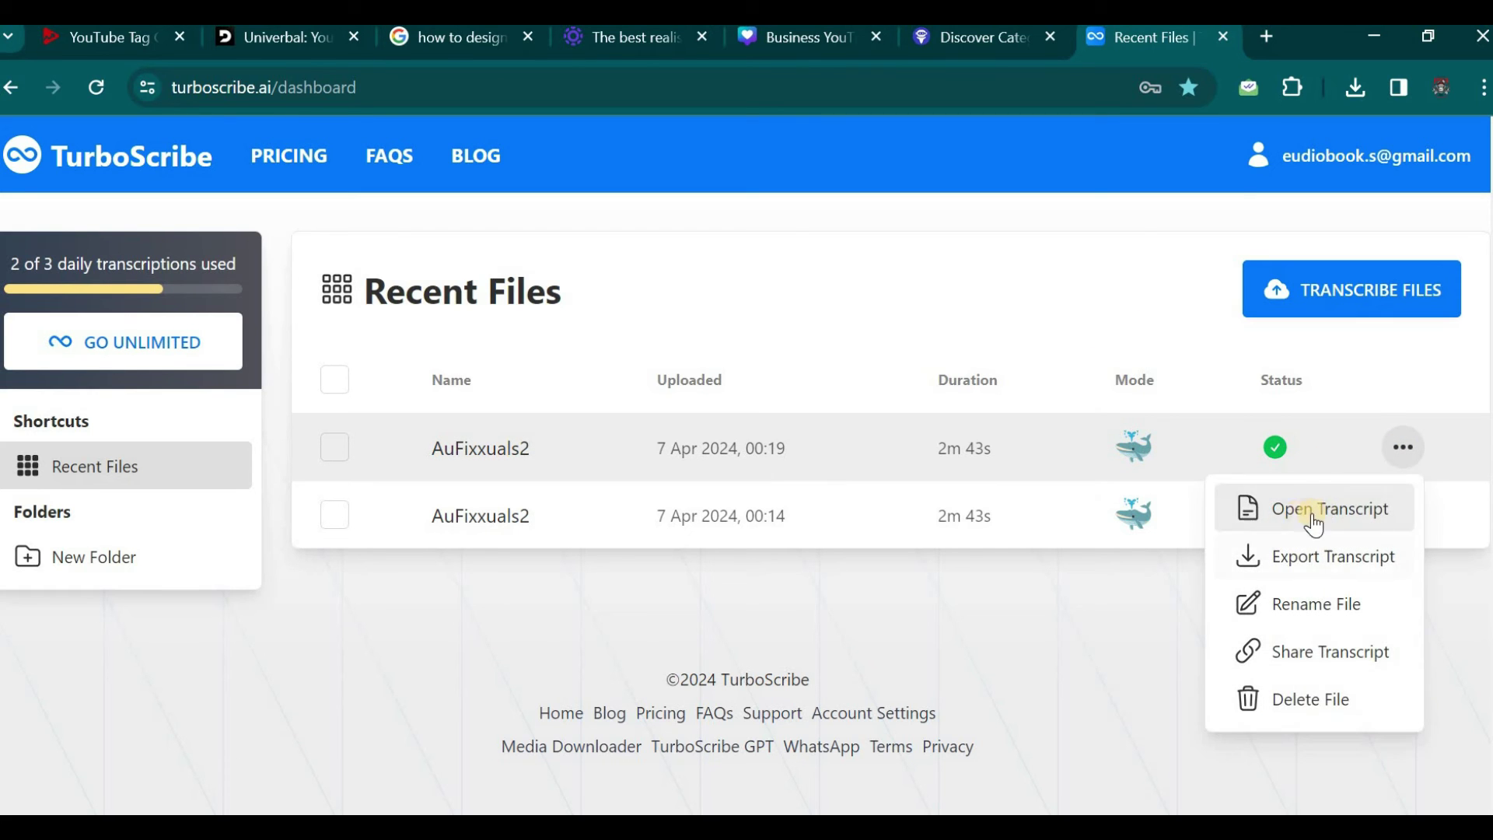
left_click(1331, 521)
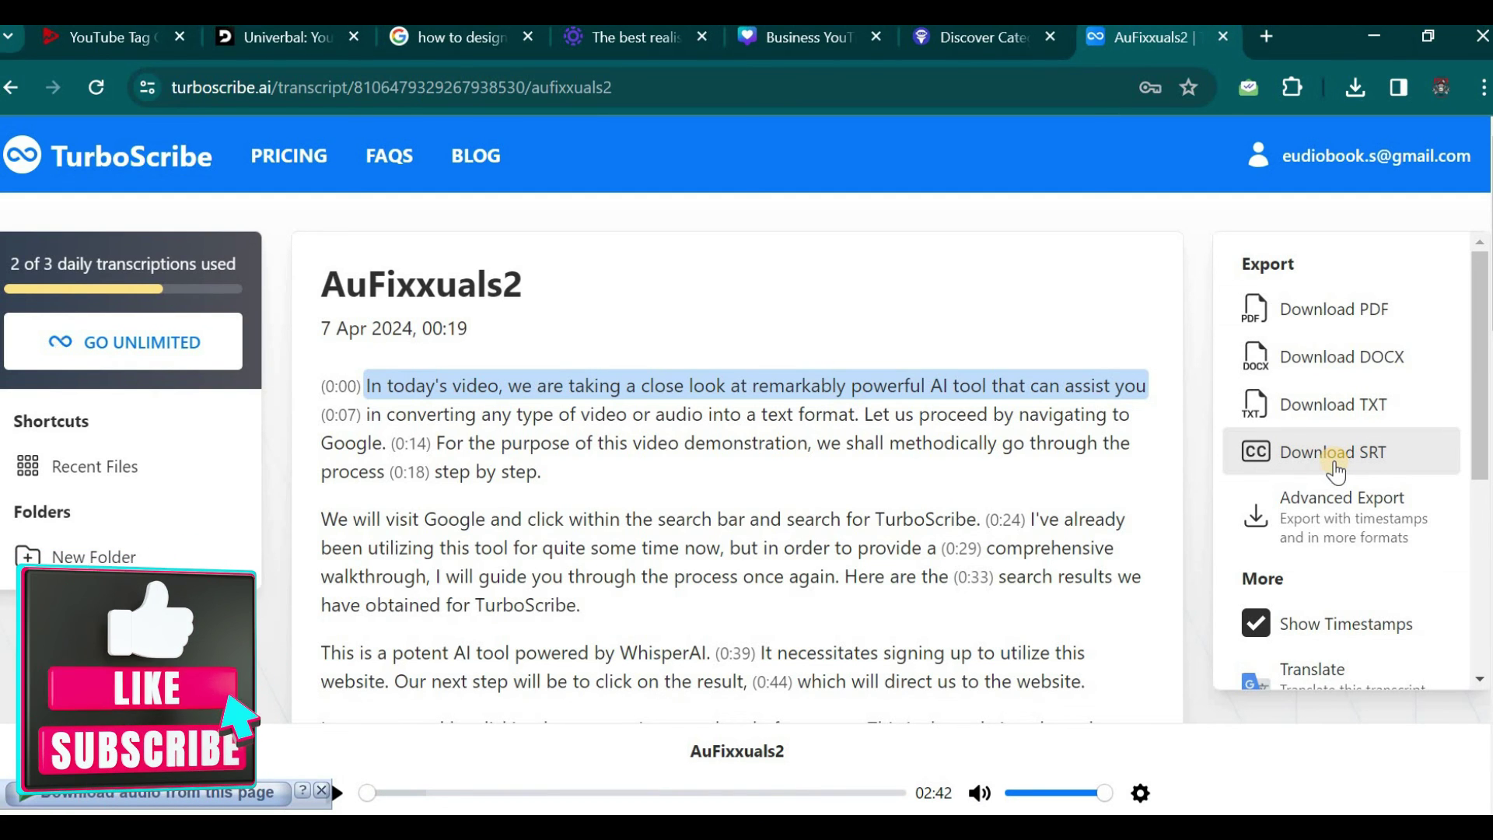
scroll(1150, 486, "down", 5)
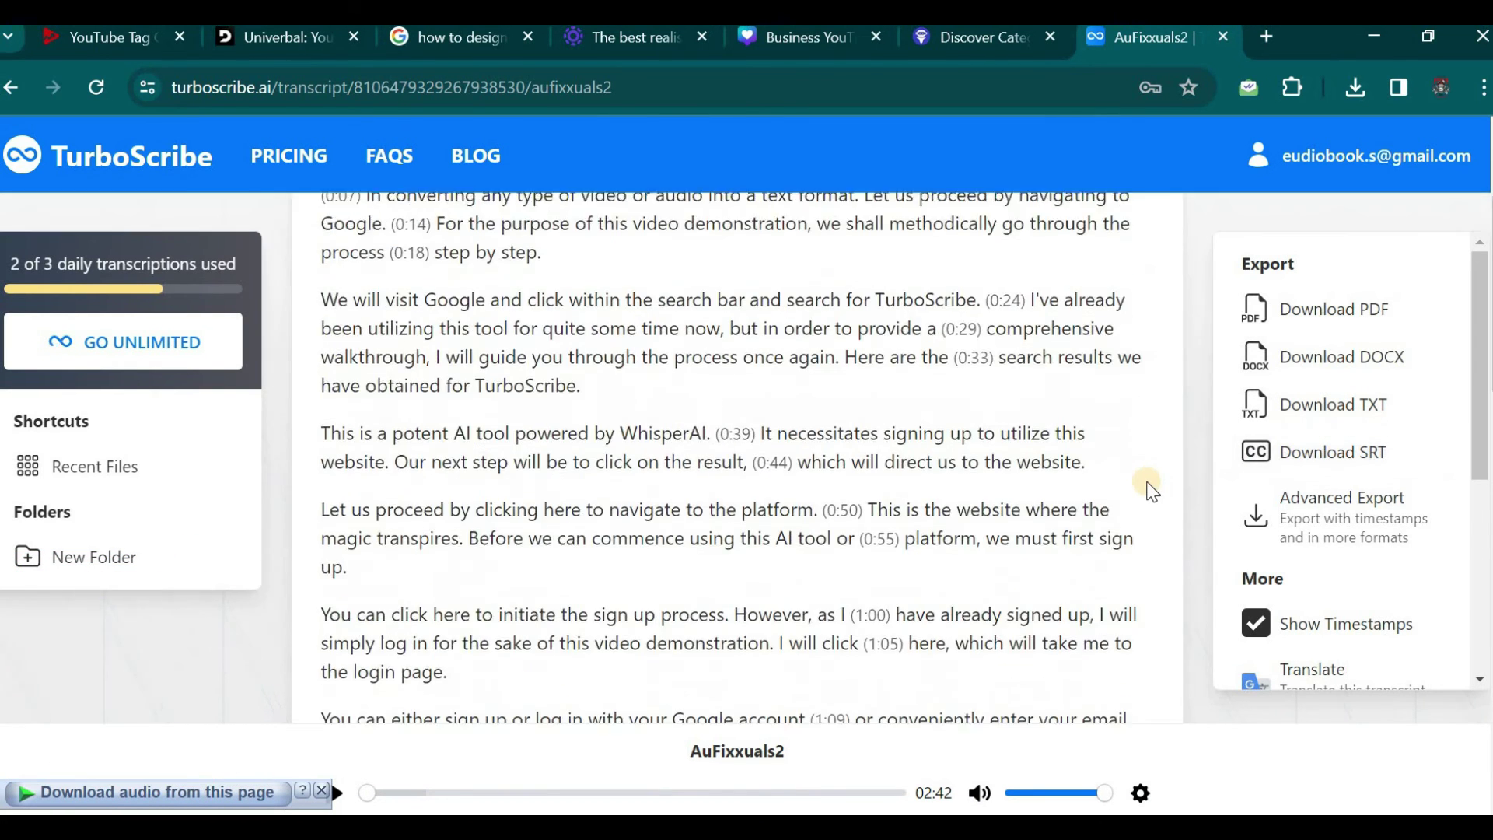
scroll(1150, 488, "down", 3)
scroll(1307, 498, "down", 2)
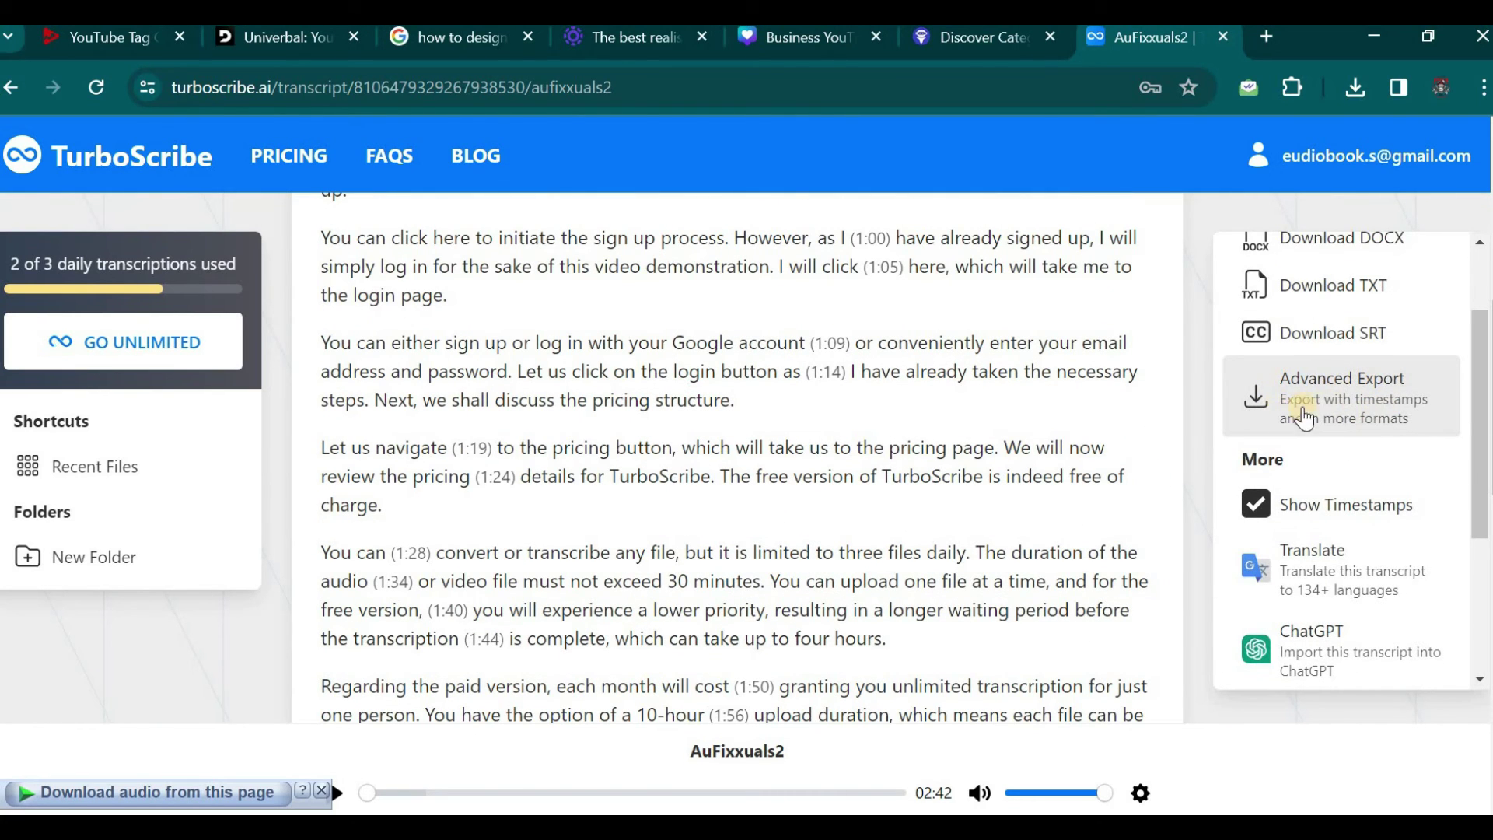
- Download the AuFixxuals2 transcript as a DOCX file and open AuFixxuals2 (1) from the Downloads folder in Word
scroll(1059, 388, "down", 15)
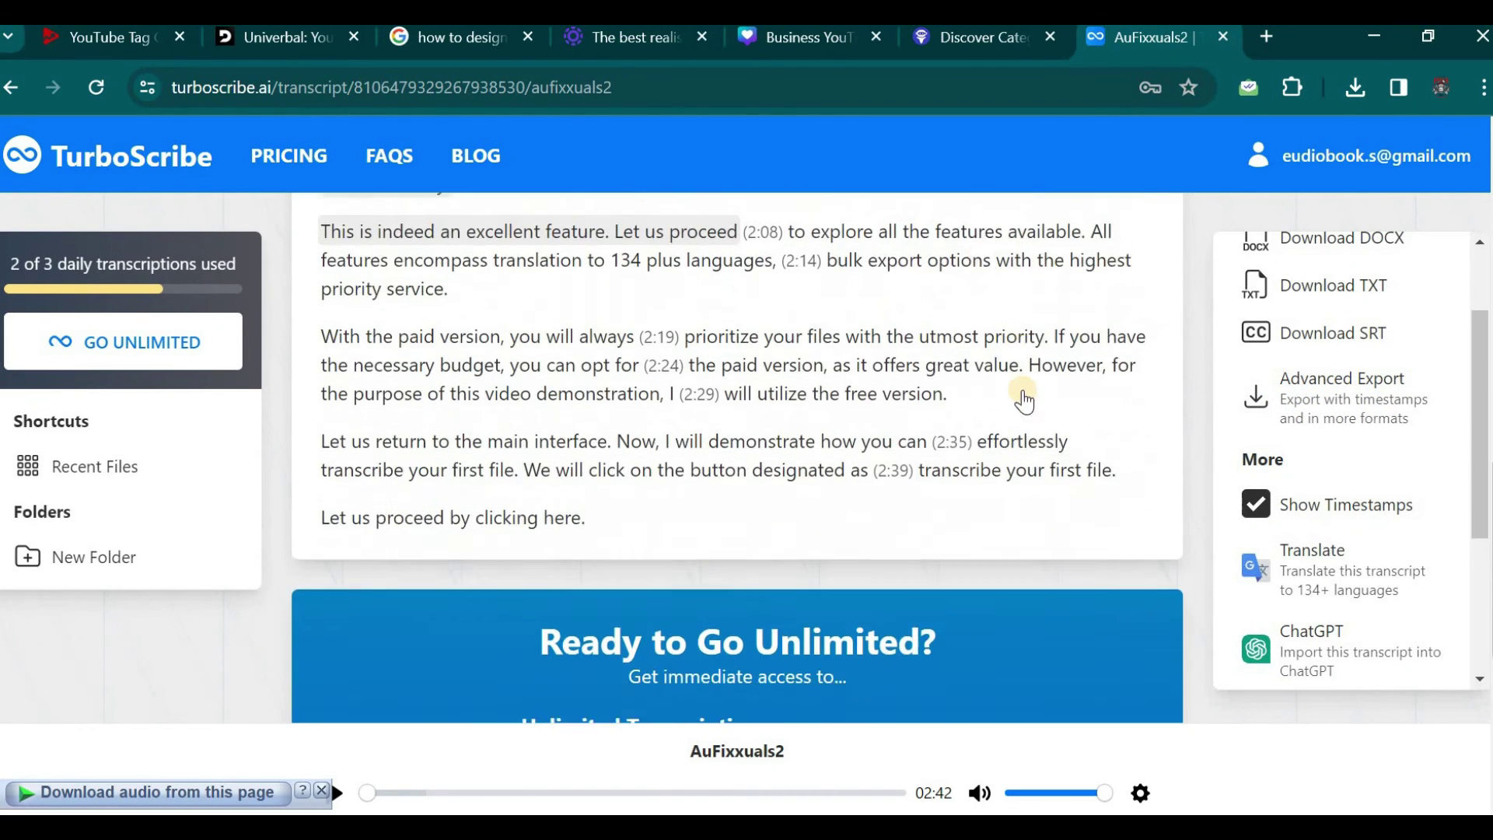
scroll(1024, 390, "up", 10)
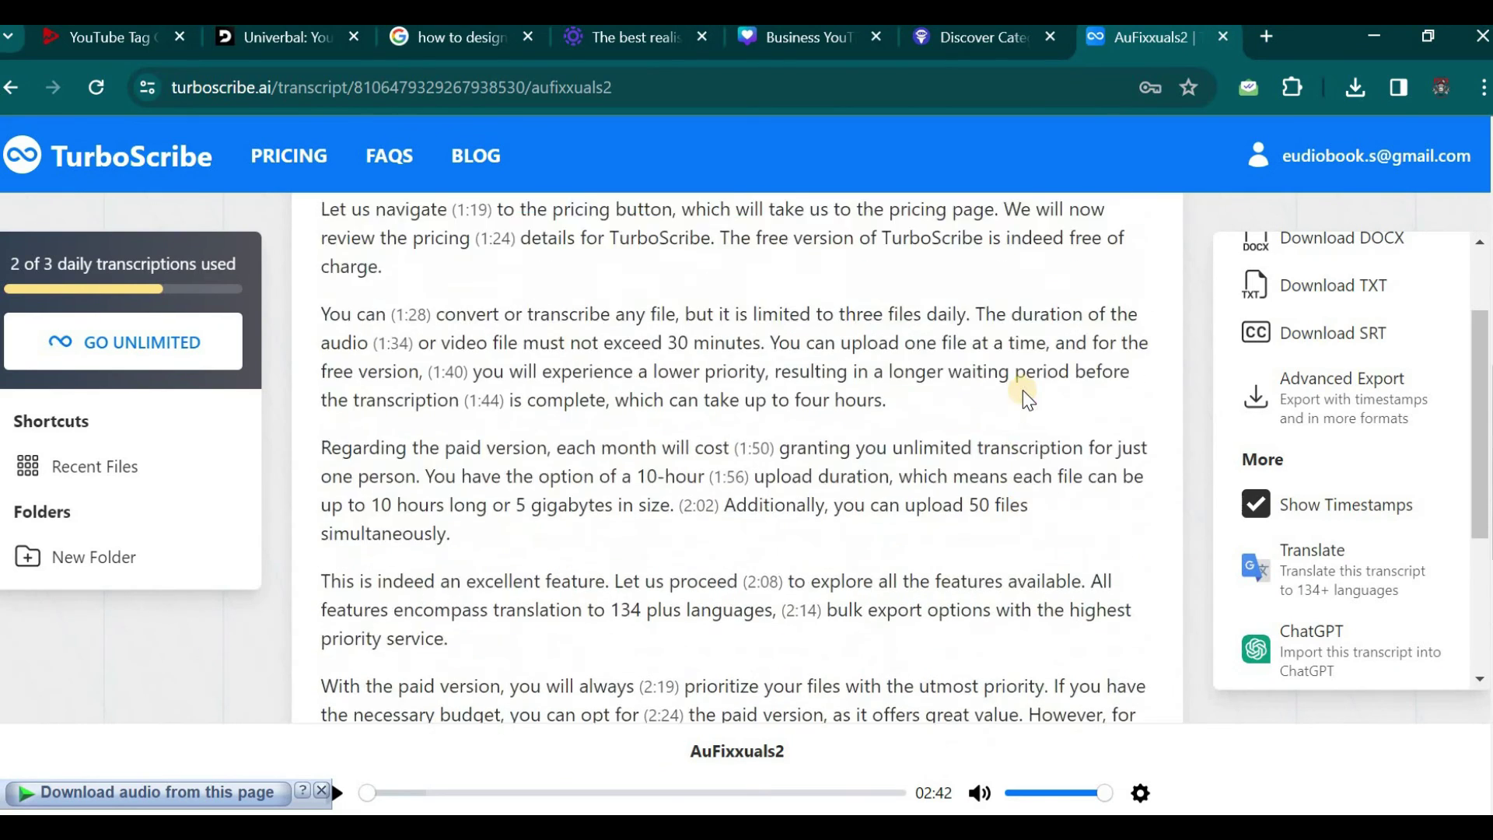
scroll(1023, 397, "up", 8)
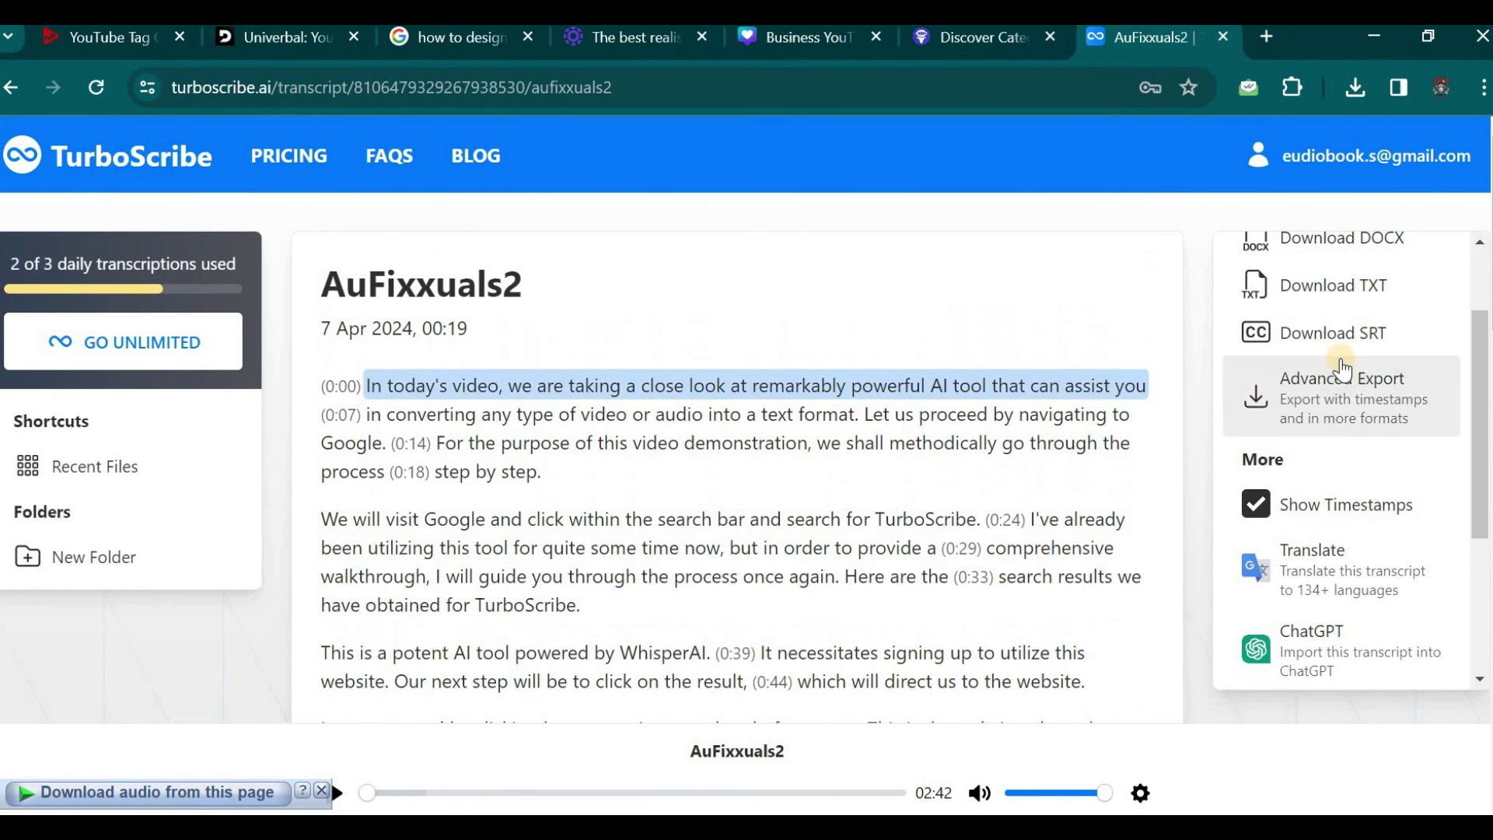
scroll(1344, 366, "up", 2)
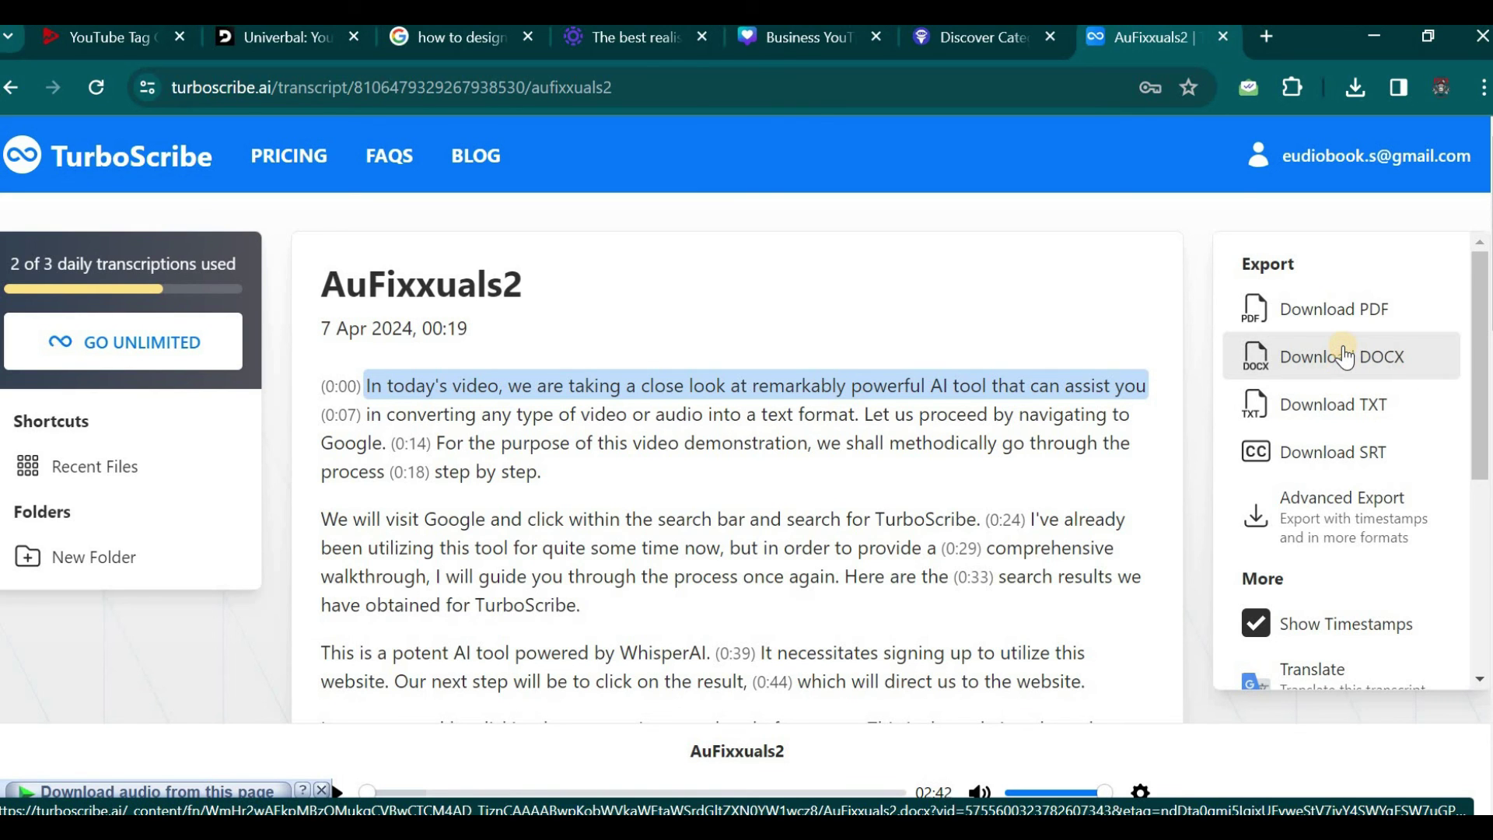
left_click(1346, 356)
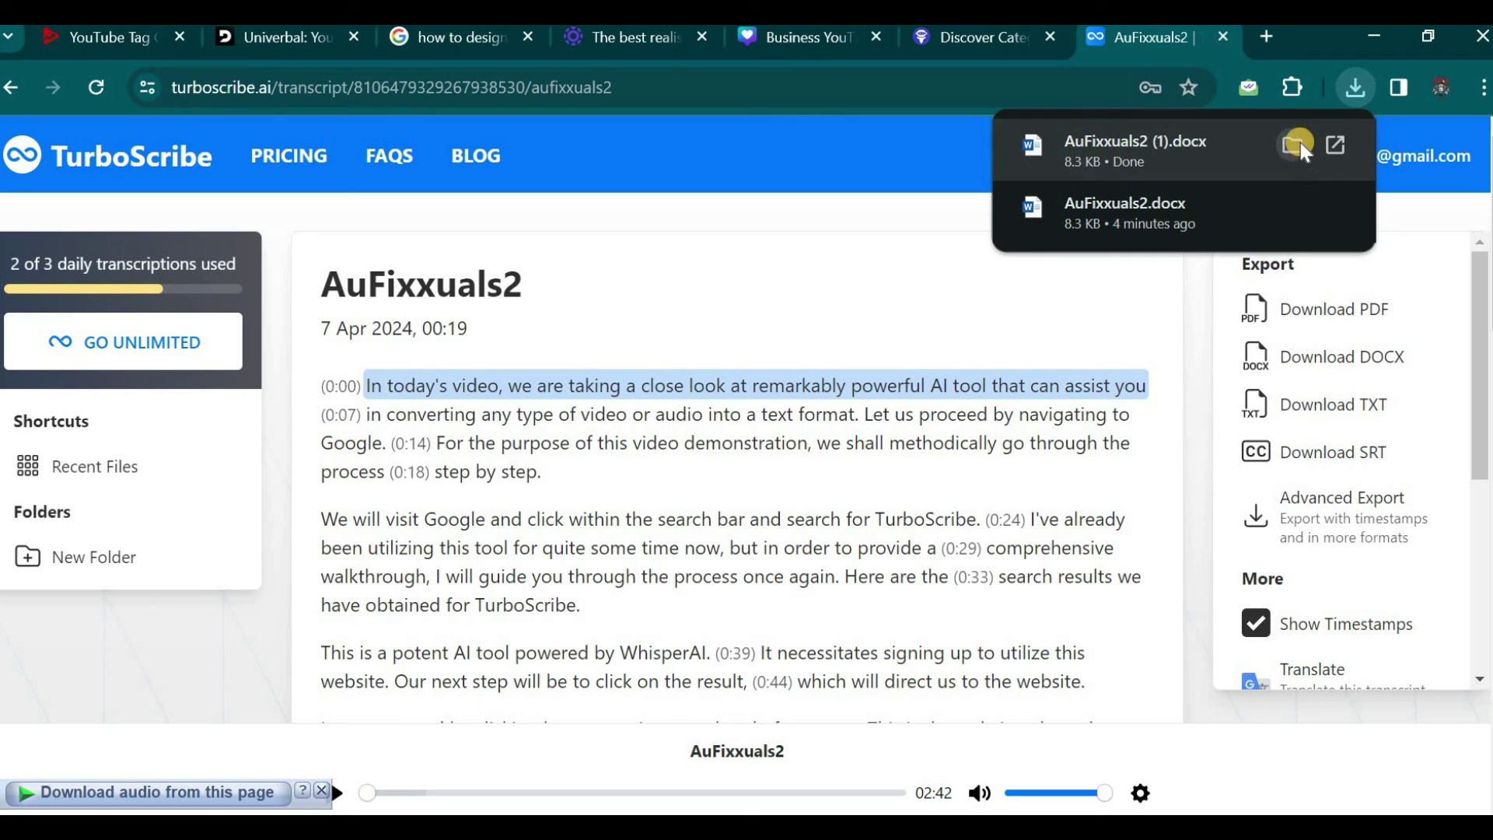
left_click(1286, 147)
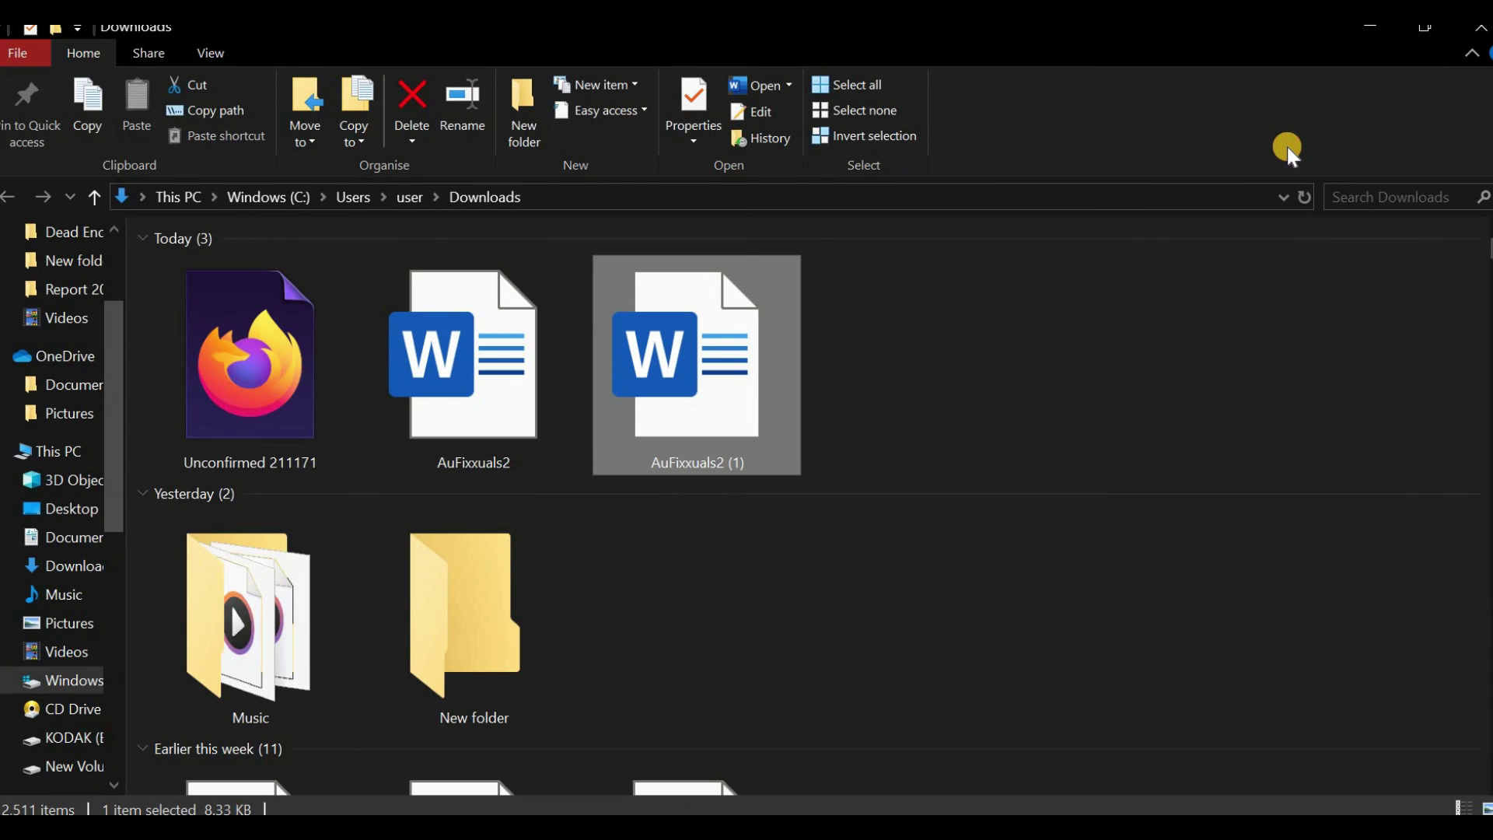
double_click(694, 370)
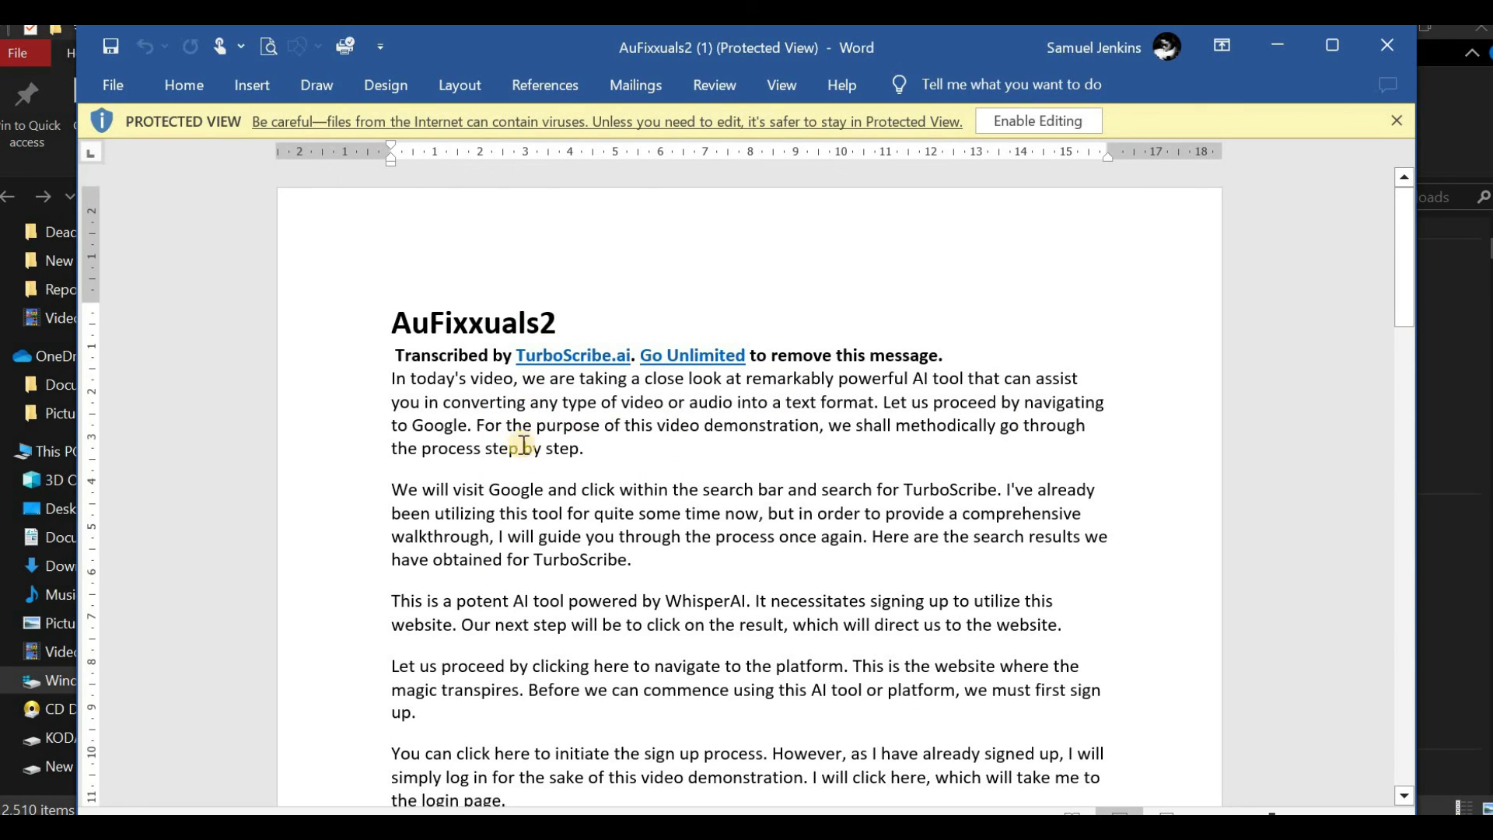
- Read through the transcript document in Word, checking the paragraphs and the TurboScribe attribution line at the end
scroll(518, 439, "down", 4)
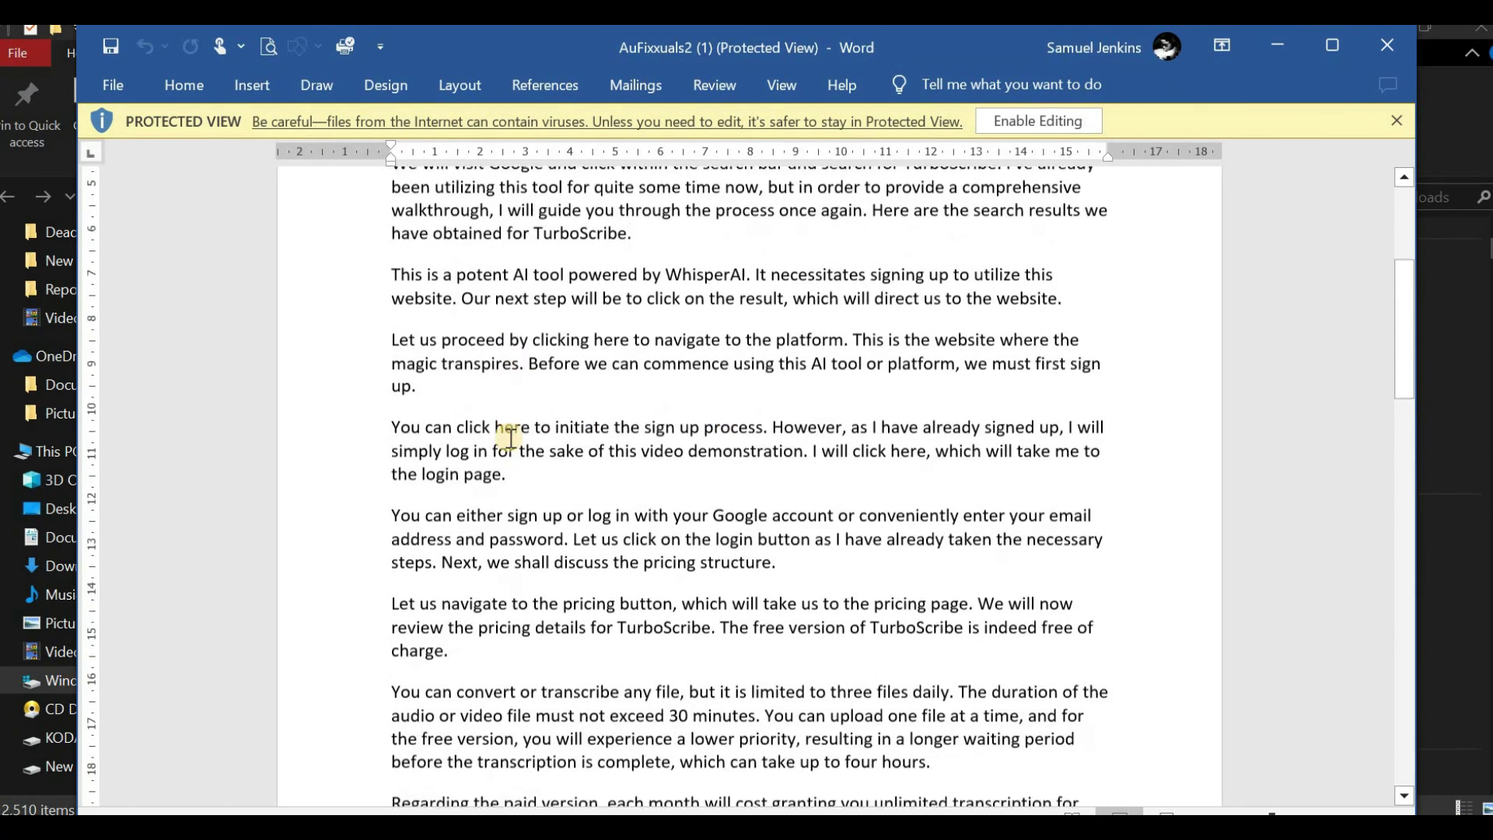
scroll(510, 438, "down", 6)
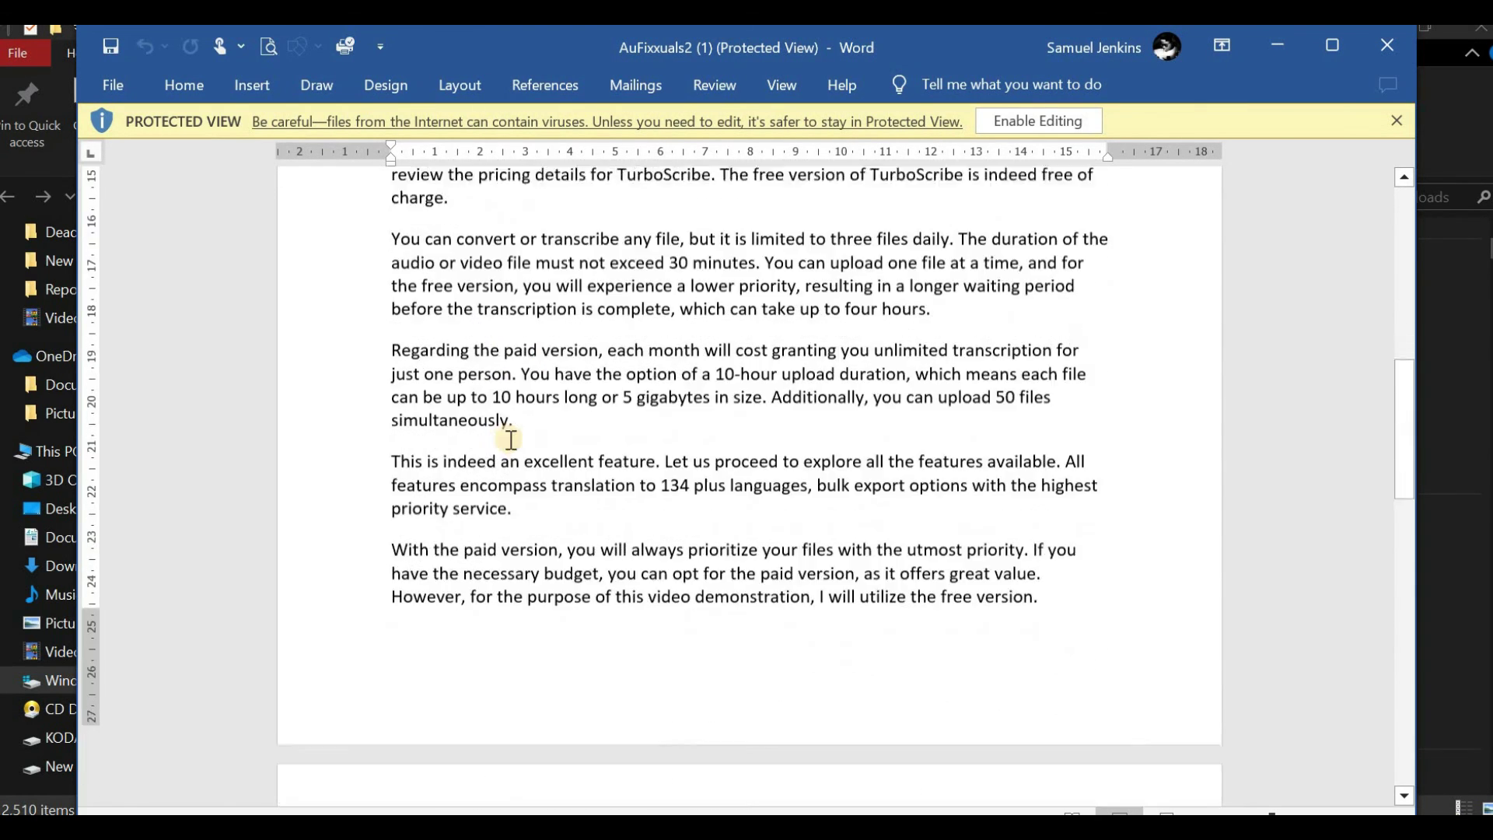
scroll(510, 440, "down", 3)
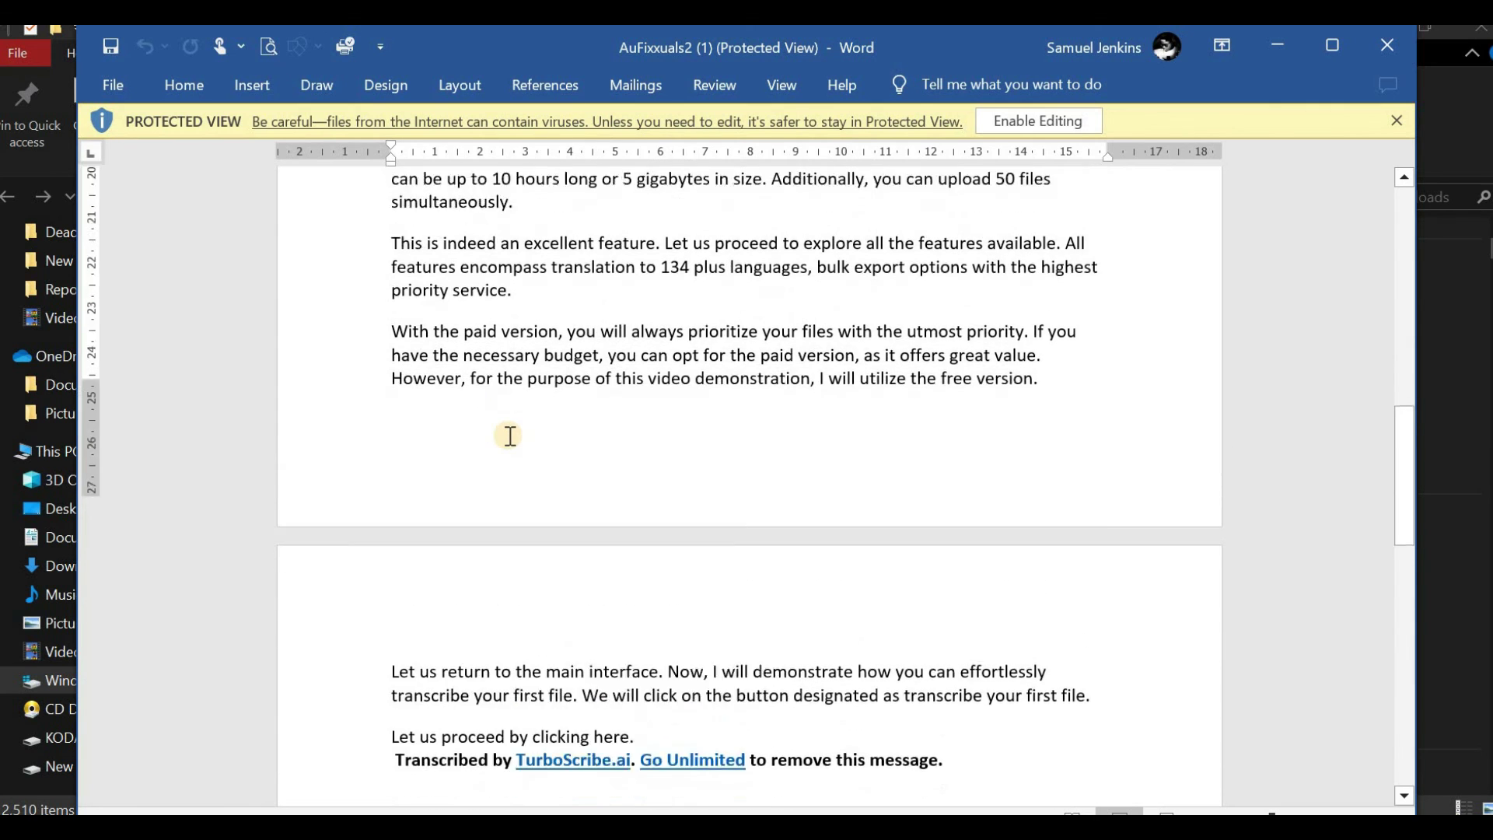
scroll(510, 435, "down", 2)
left_click(589, 615)
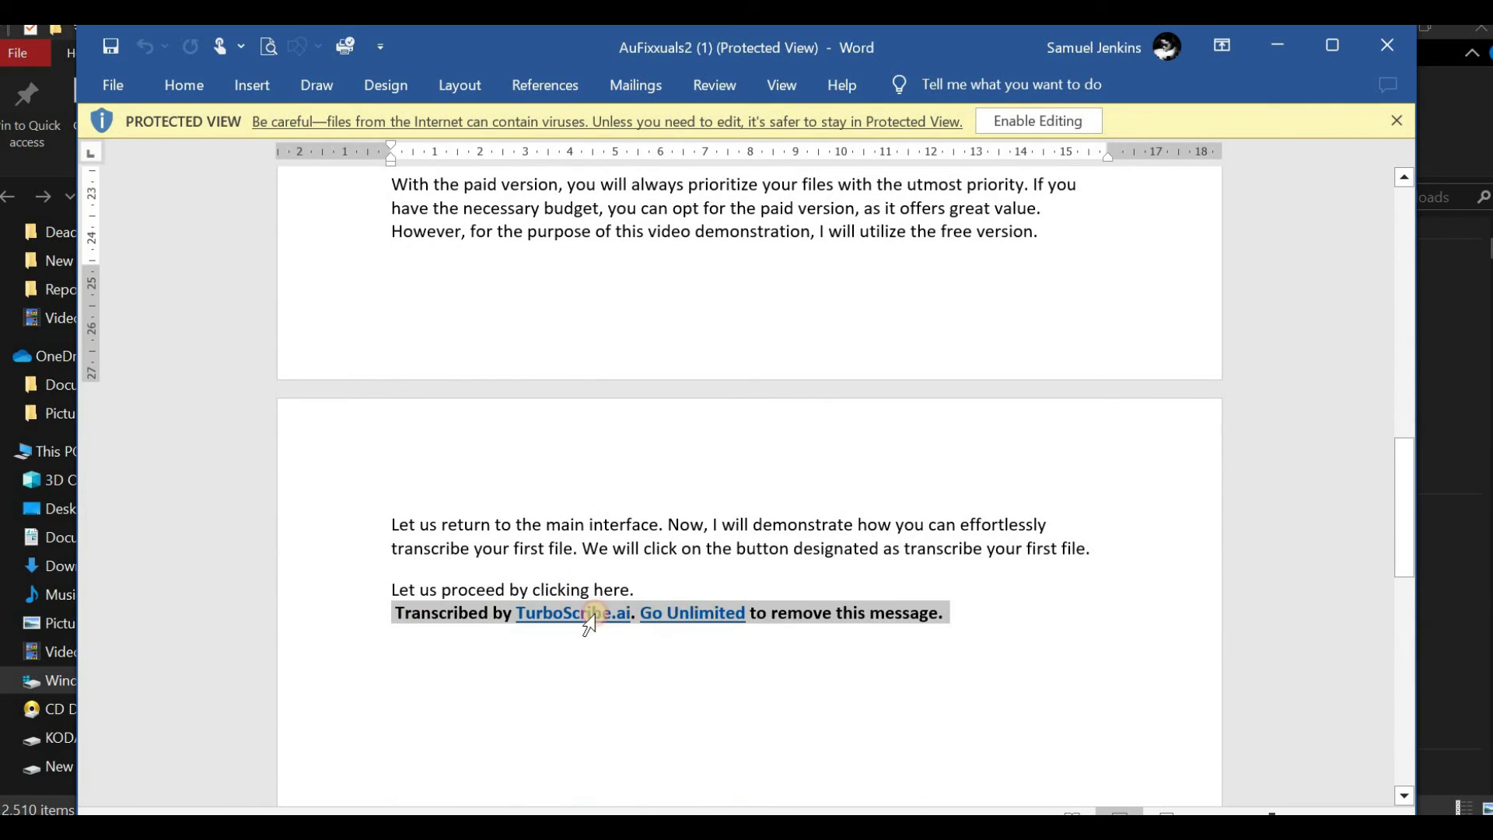
left_click(924, 620)
left_click(947, 623)
scroll(918, 487, "up", 10)
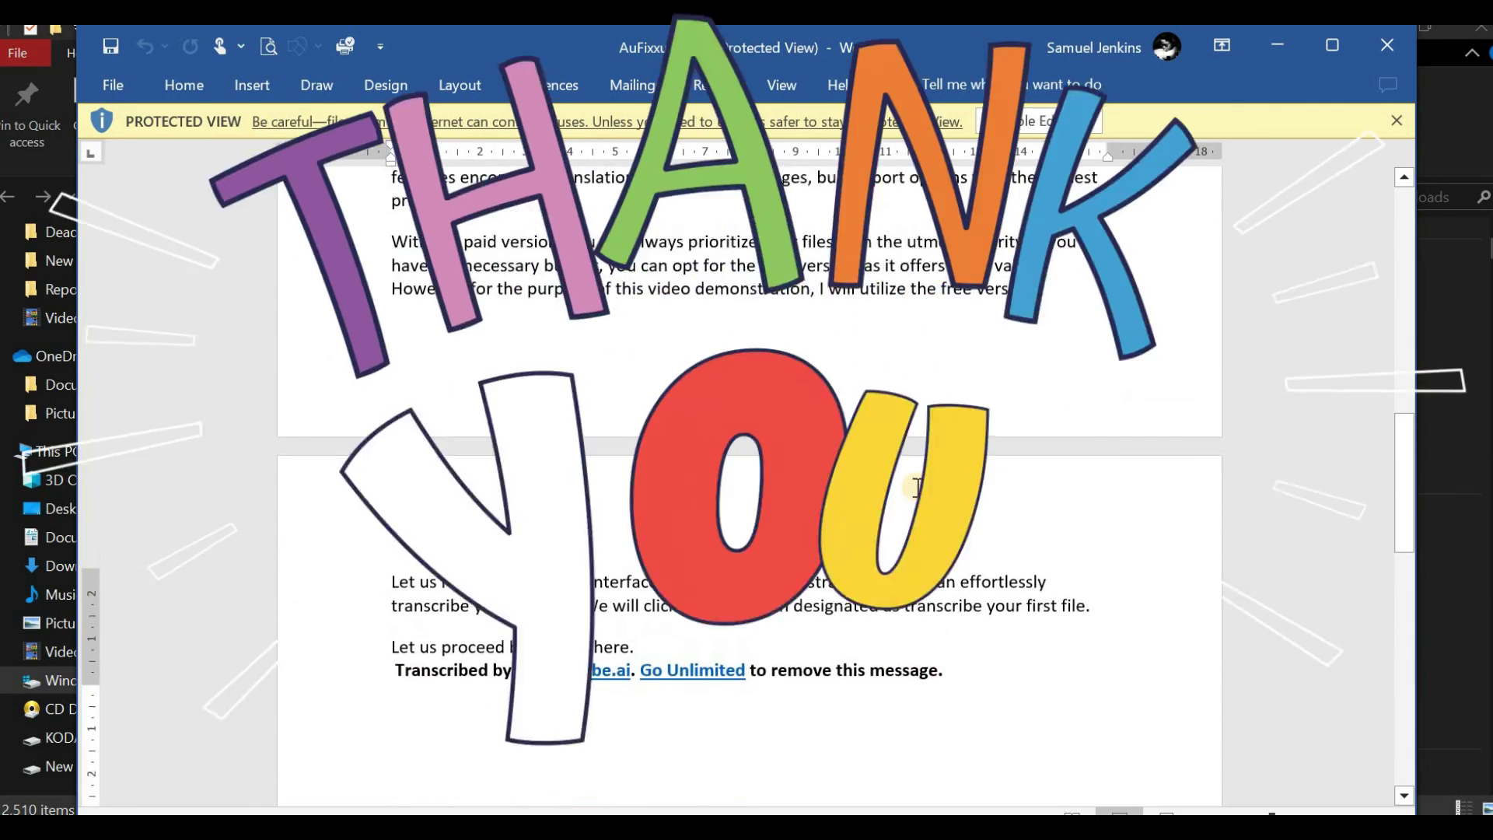
scroll(918, 486, "up", 5)
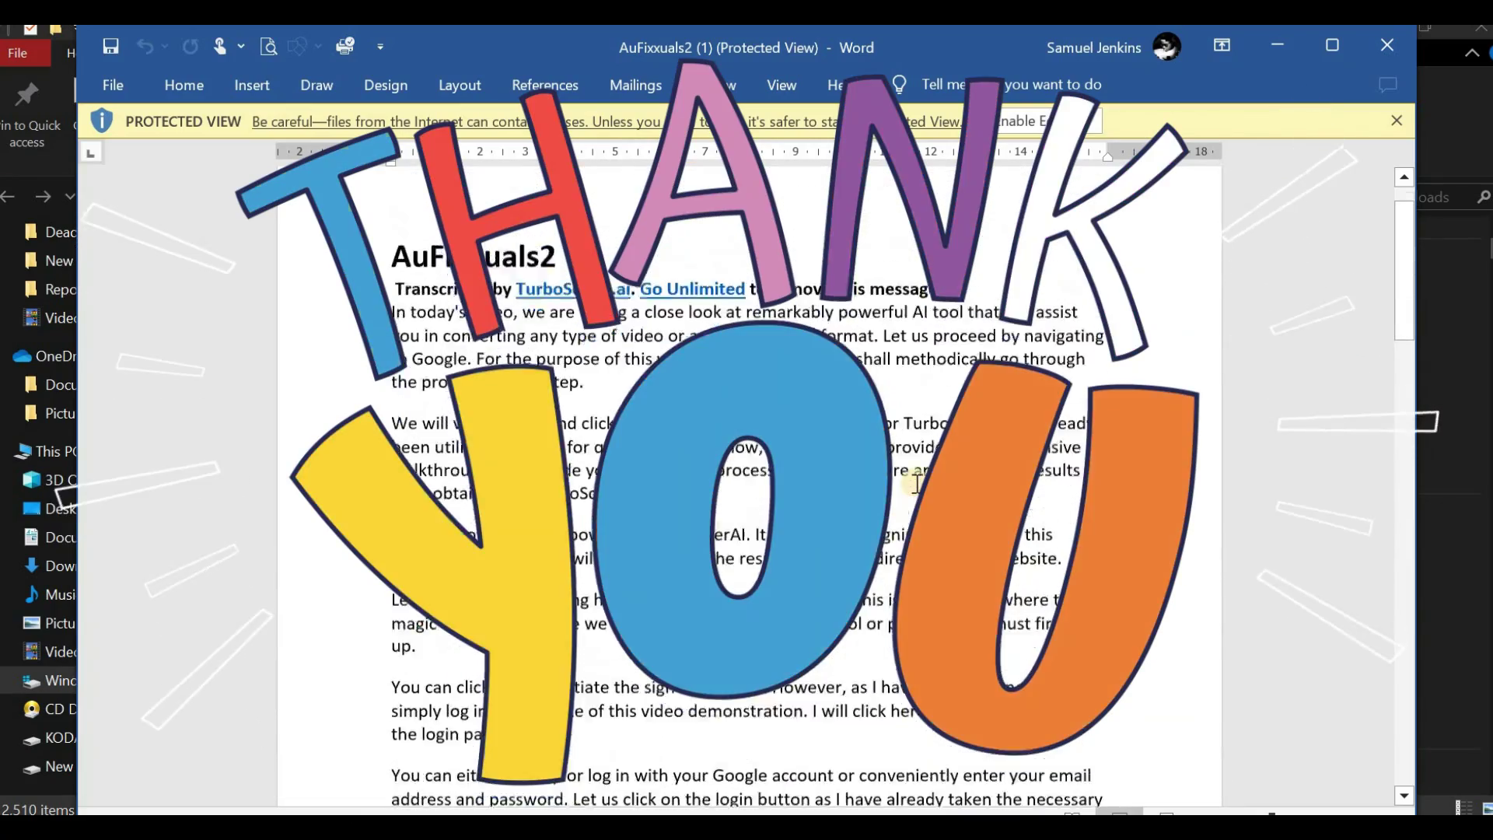